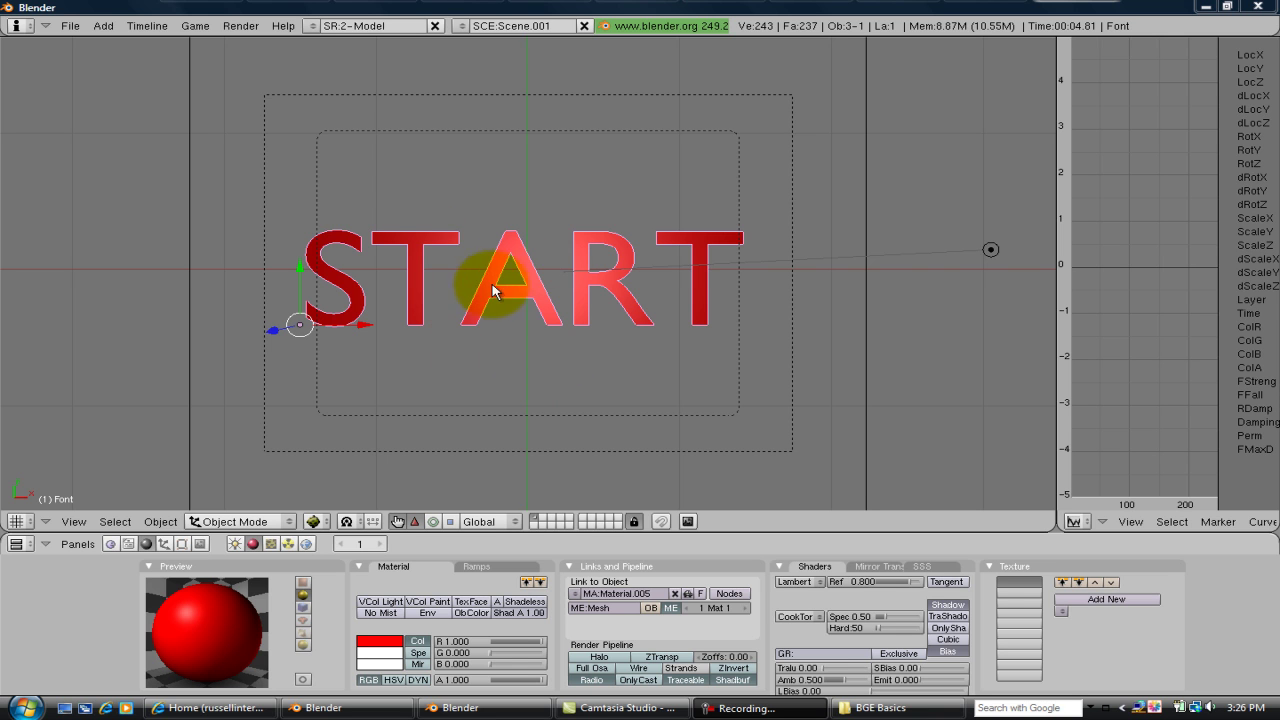
Step: Check the START scene's world settings and return to the text's material settings
click(478, 343)
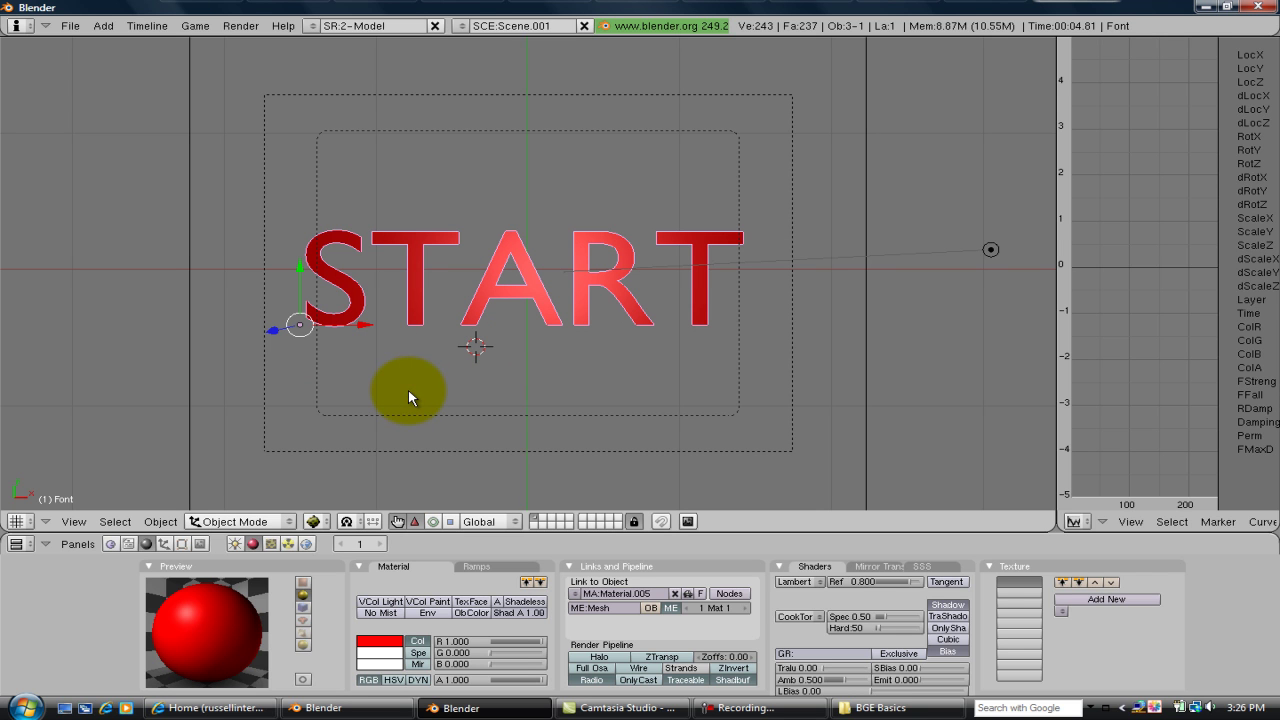
click(306, 544)
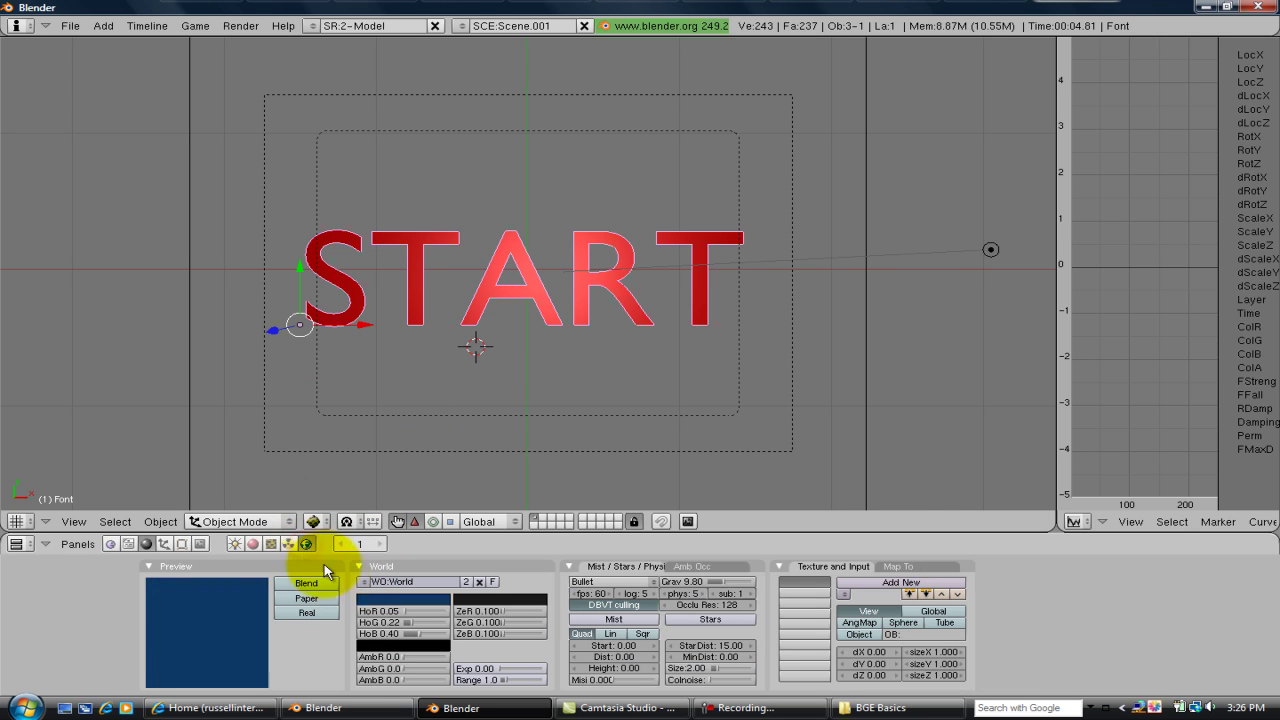
click(252, 544)
Step: Run the game from the START screen, walk the yellow character around the level, and exit
key(p)
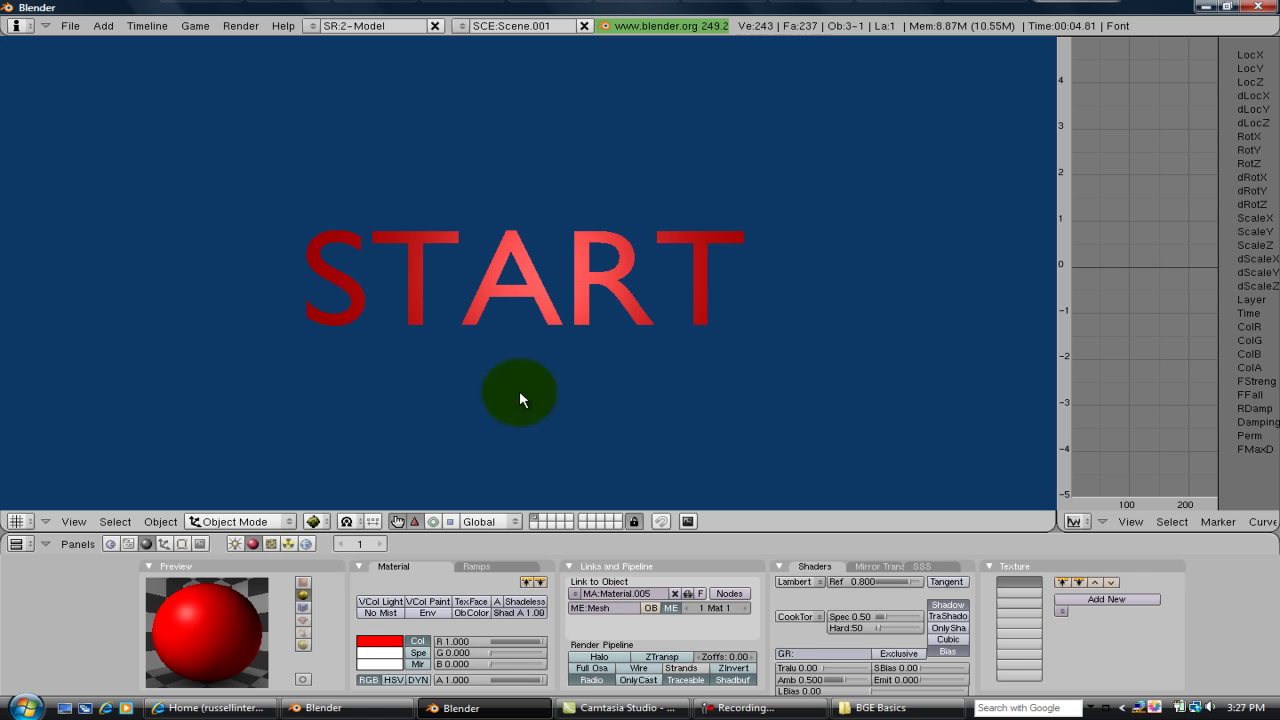
key(Return)
key(Up)
key(Left)
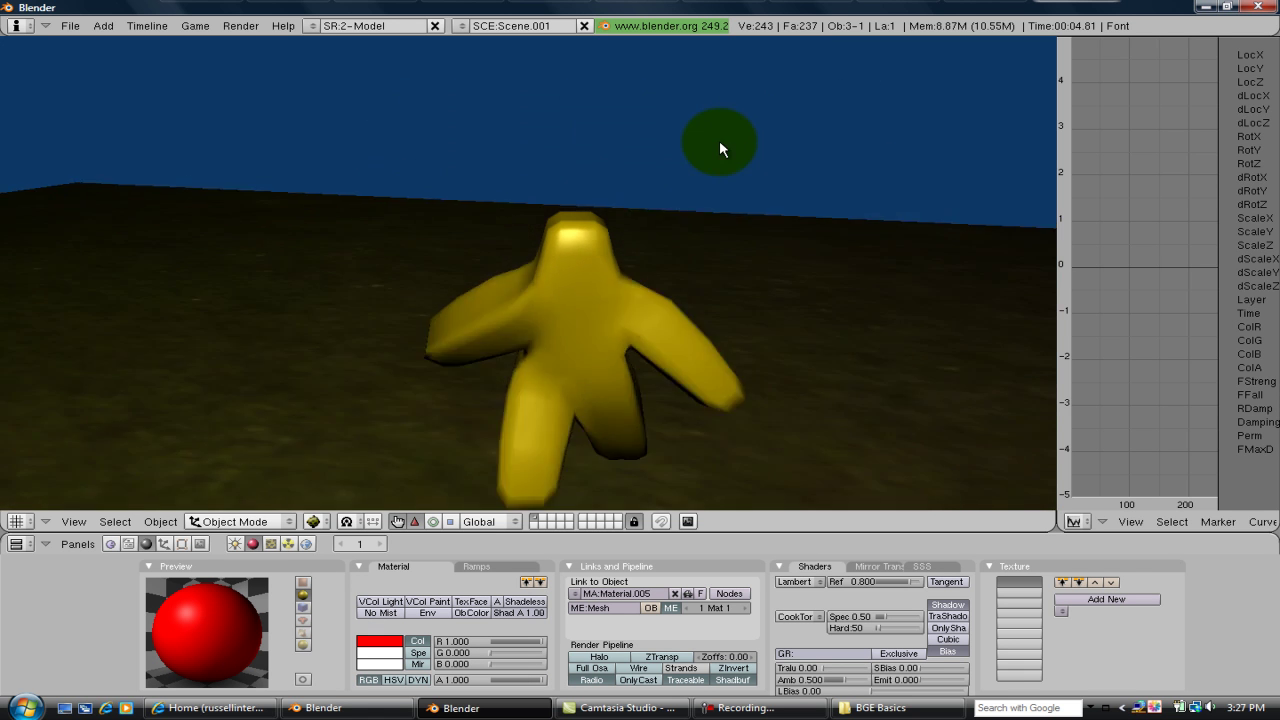
key(Right)
key(Left)
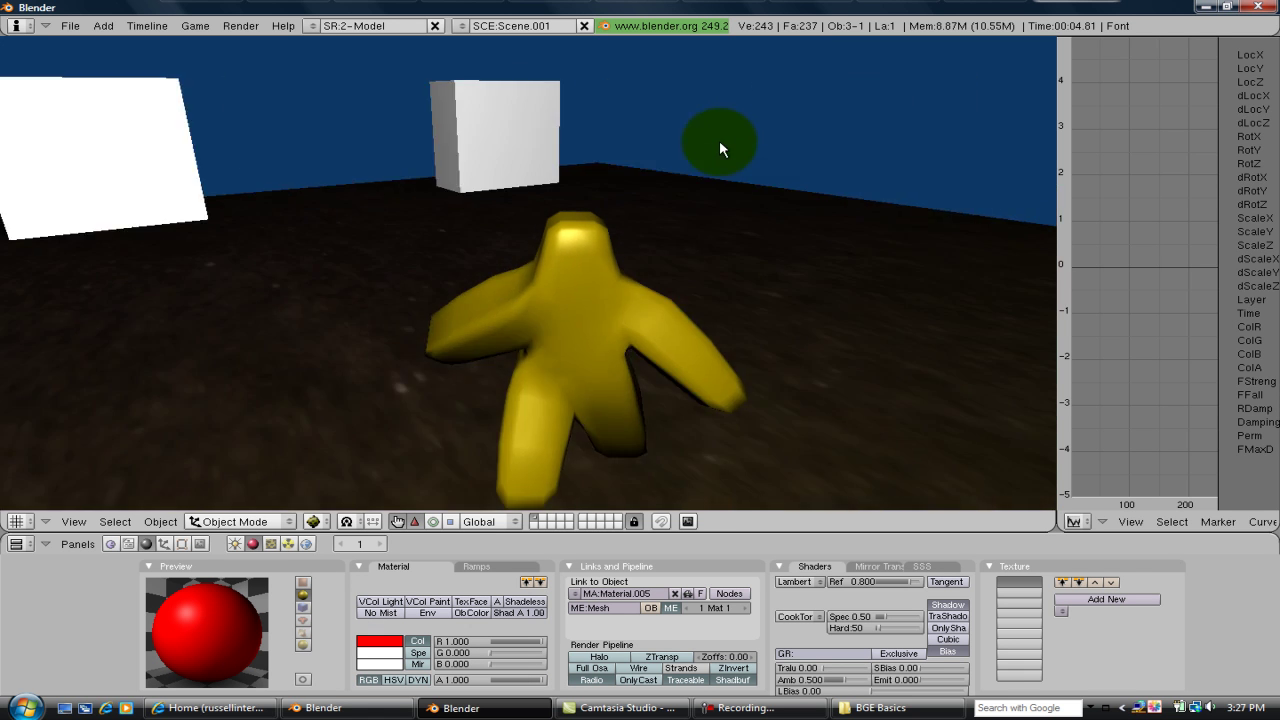
key(Escape)
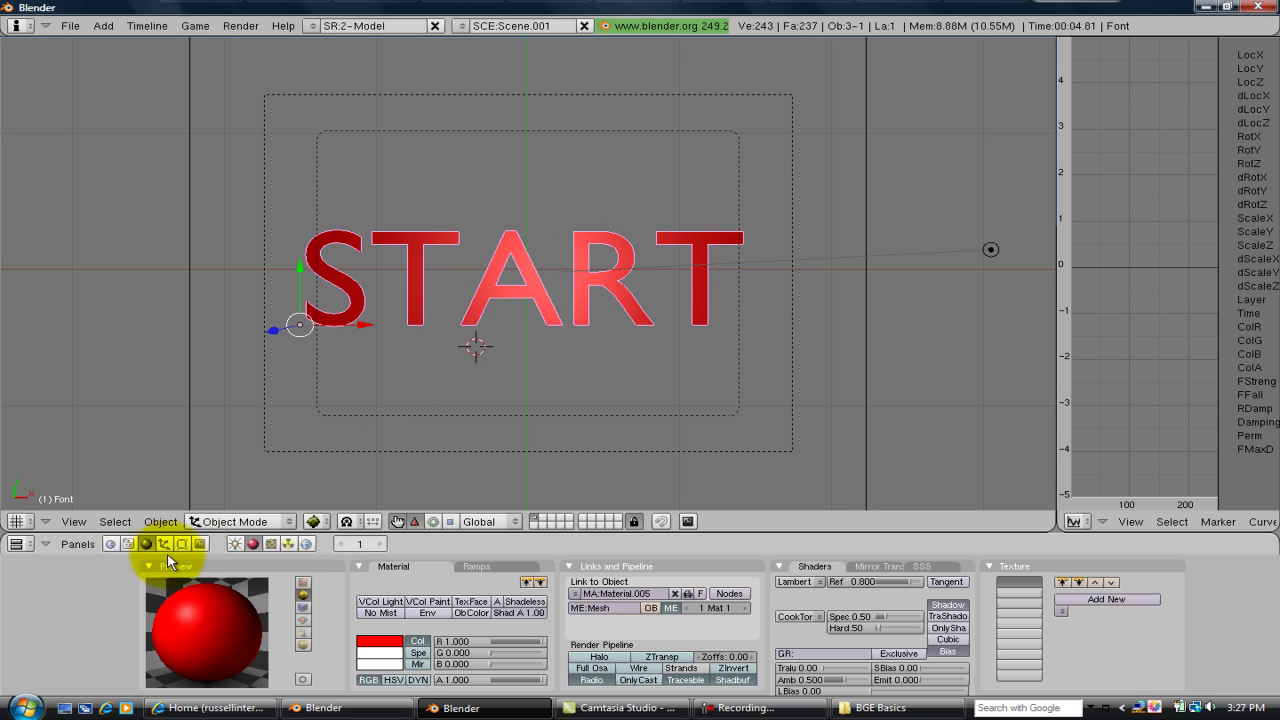
Step: Show the START text's logic bricks and run the game once more to test them
click(112, 545)
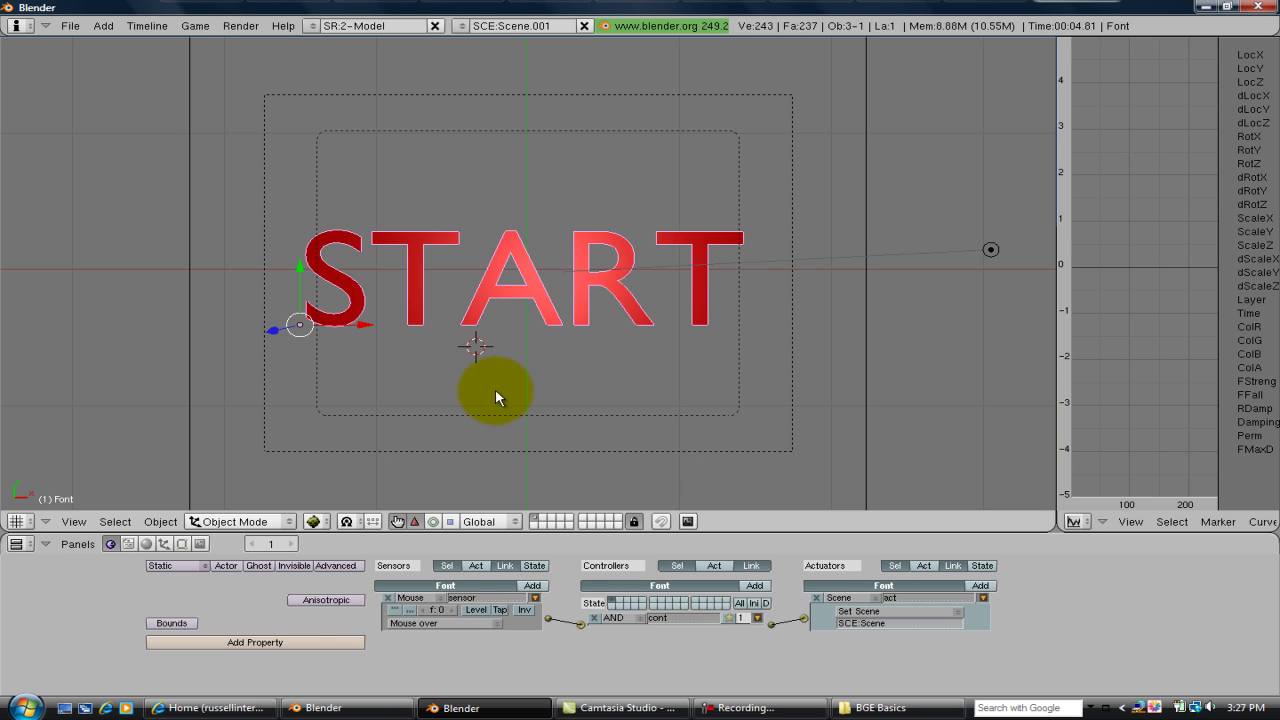
key(p)
mouse_move(489, 330)
key(Escape)
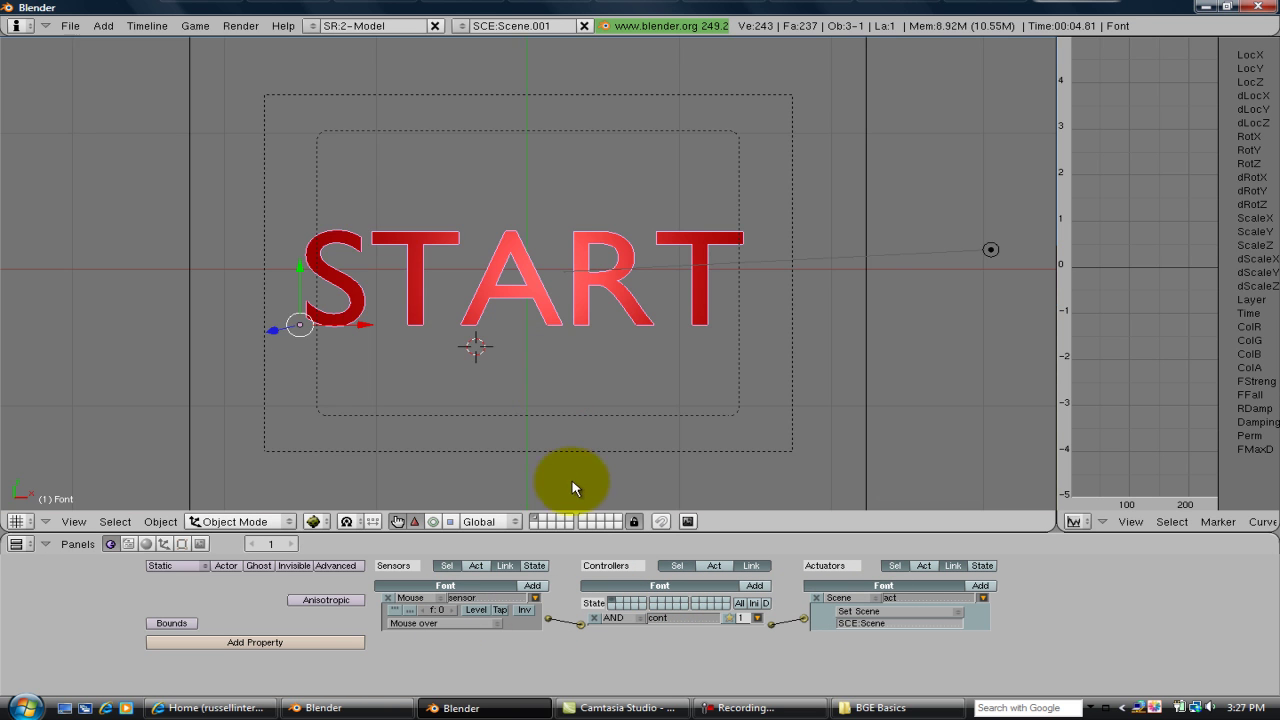
Step: Scale the START text down, move it within the camera frame, and deselect it
key(s)
click(676, 296)
key(g)
click(606, 317)
key(a)
click(513, 244)
click(513, 242)
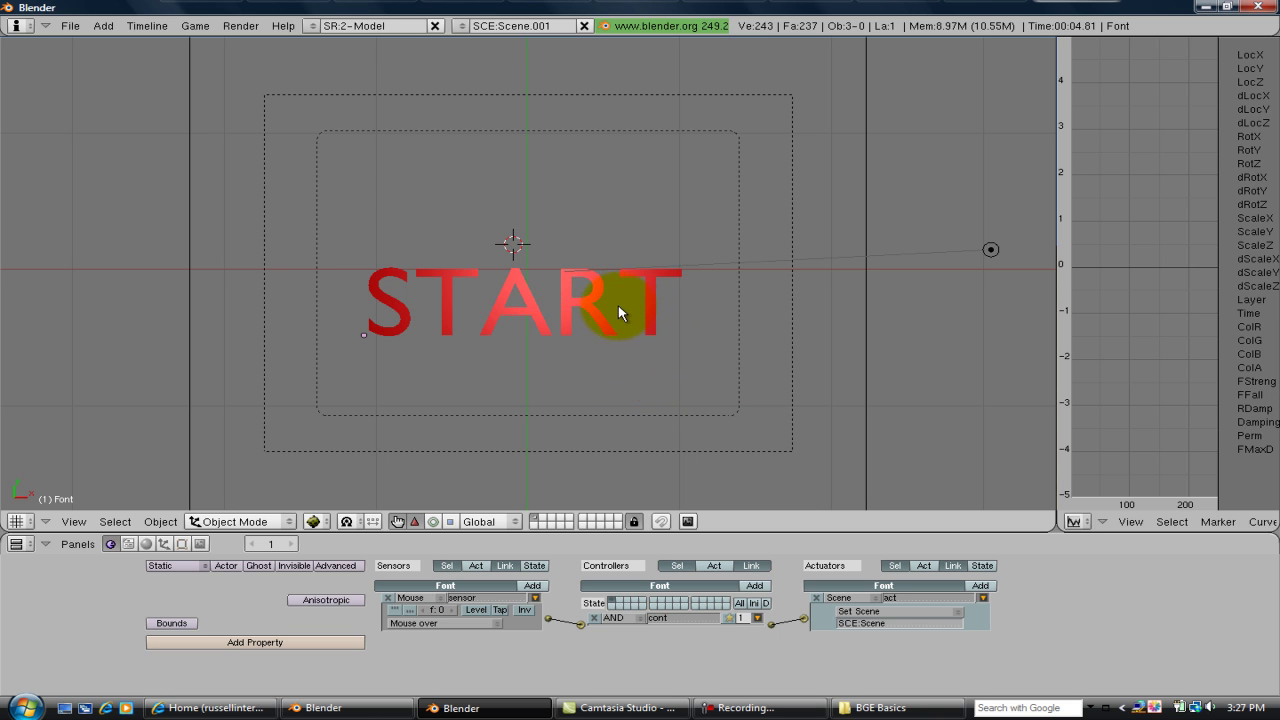
Step: Reposition the START text at the centre of the camera frame and deselect it
right_drag(588, 308, 586, 290)
key(a)
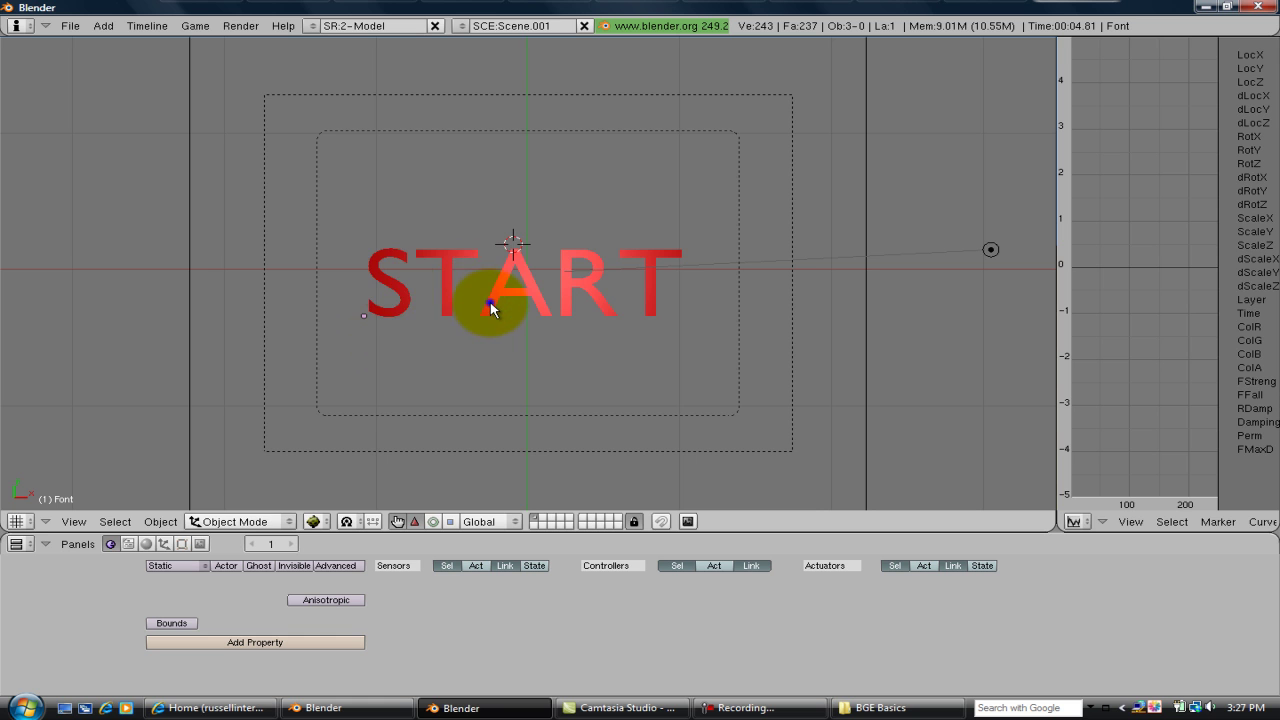
right_drag(490, 302, 486, 268)
click(480, 260)
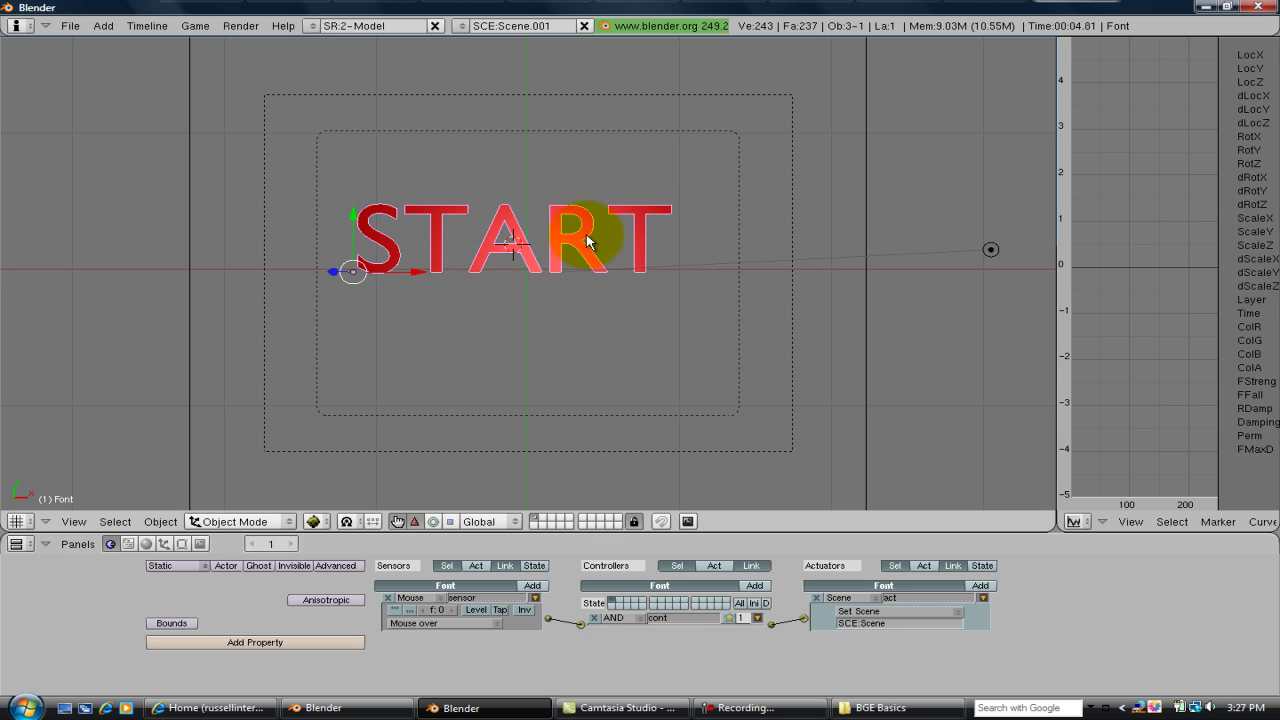
right_drag(505, 230, 532, 276)
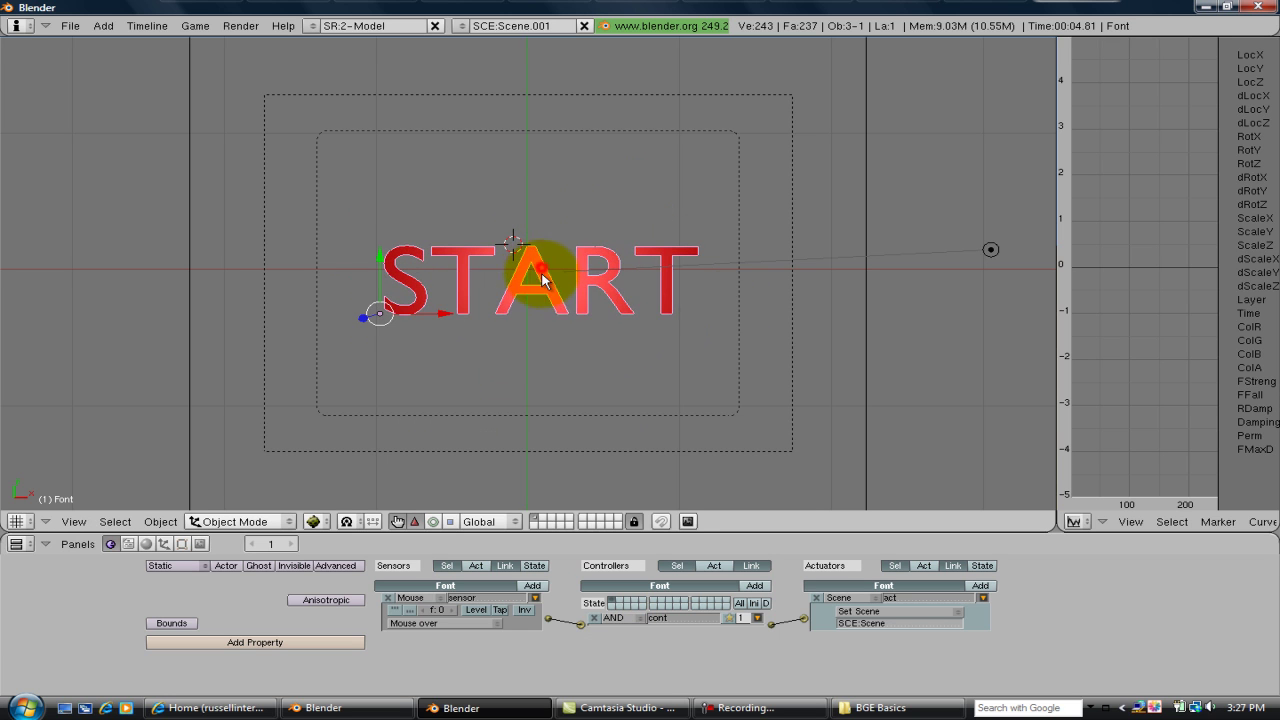
key(a)
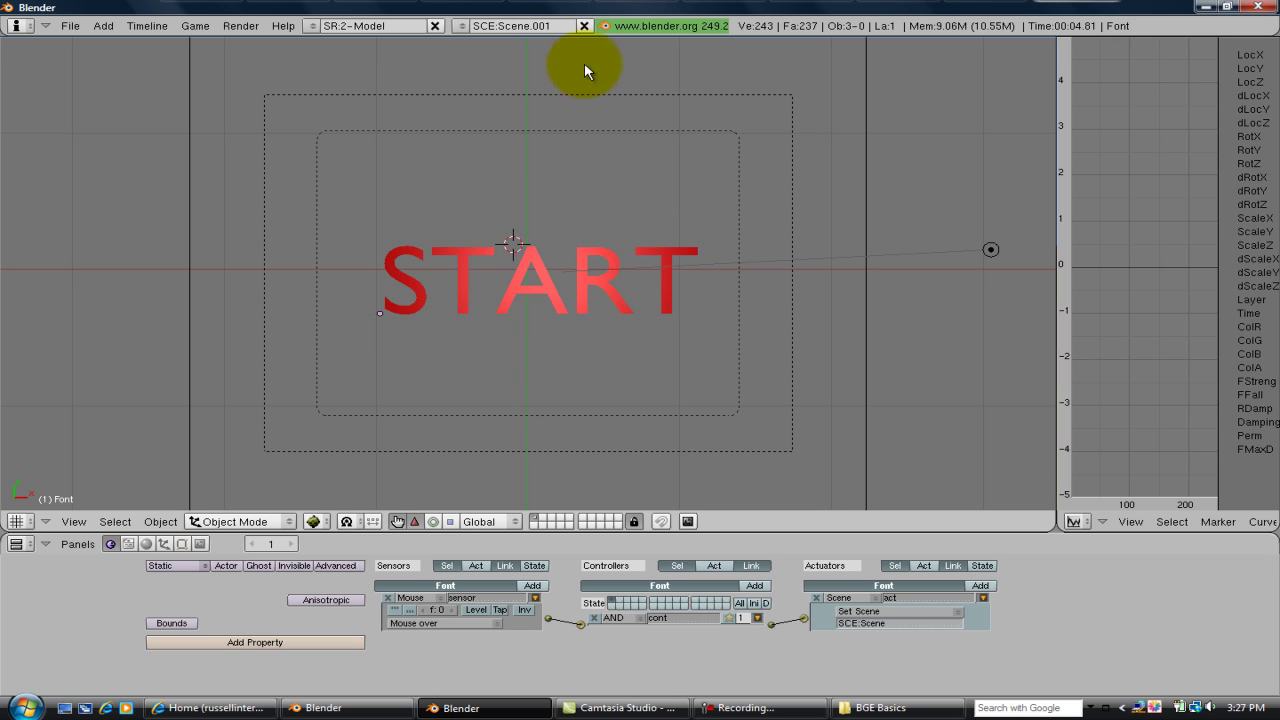
Step: Add a new empty scene to the file
click(461, 25)
click(470, 68)
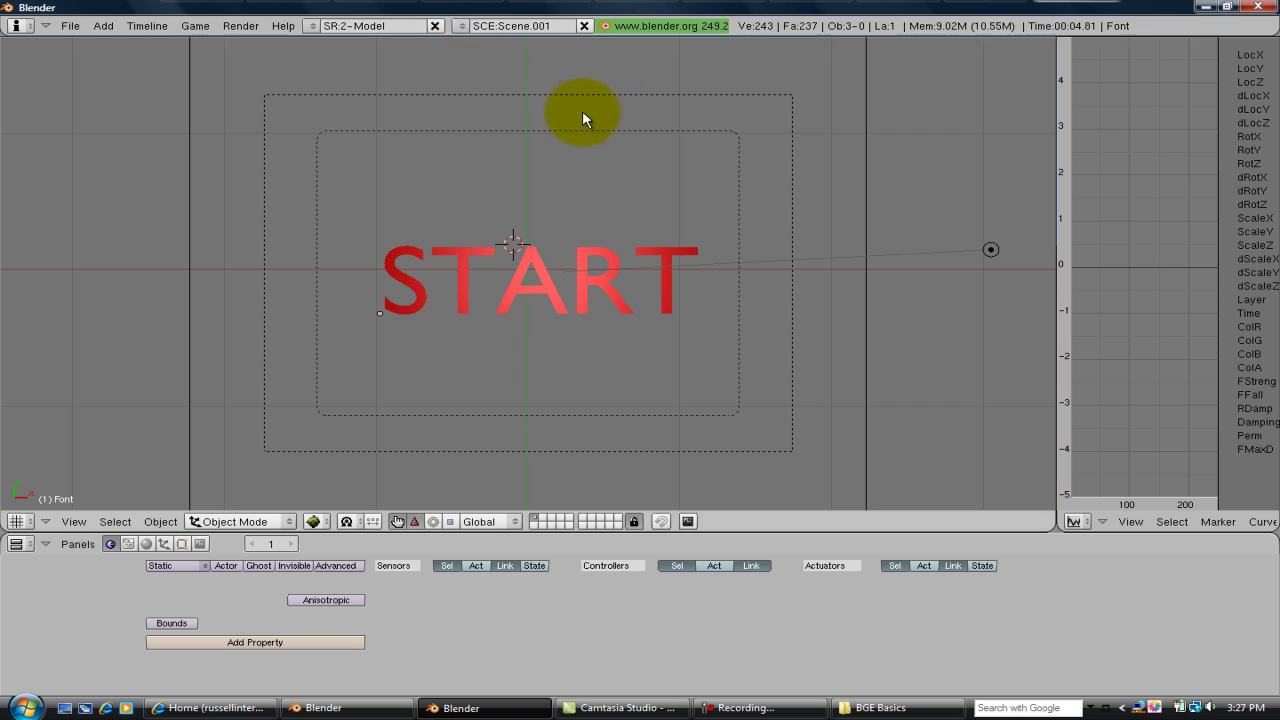
click(461, 25)
click(470, 36)
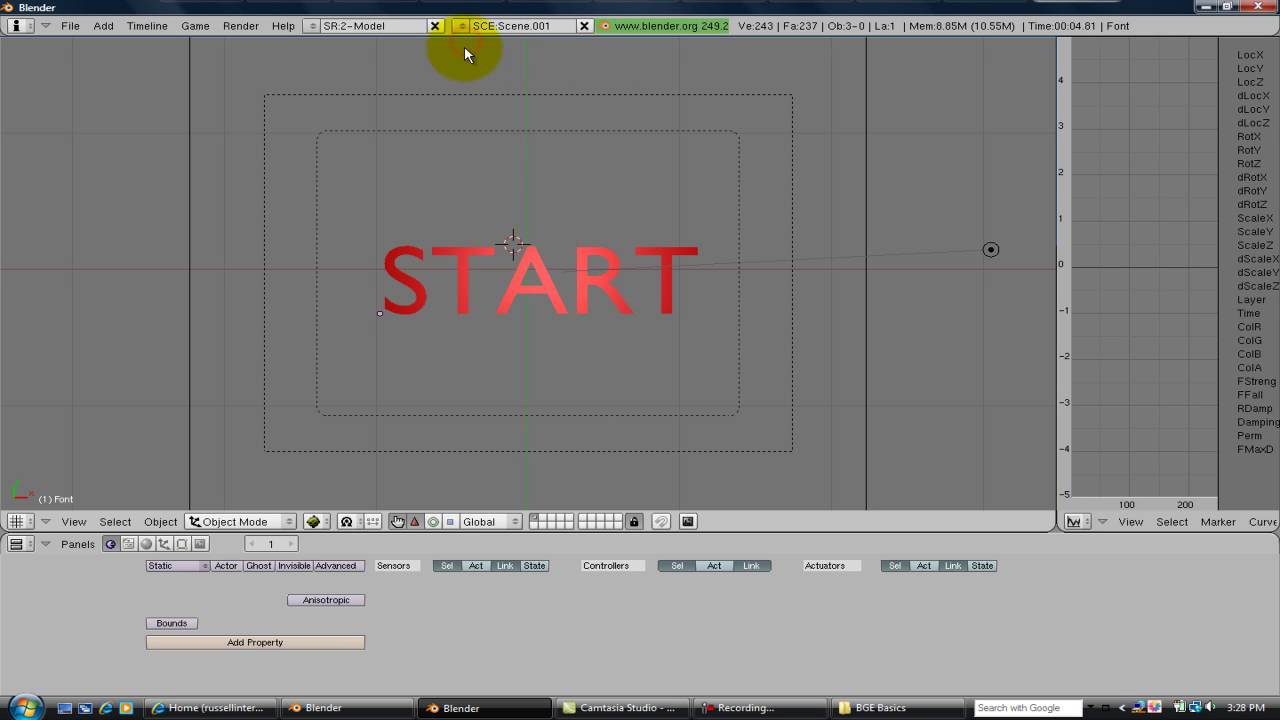
click(461, 25)
click(460, 36)
click(453, 47)
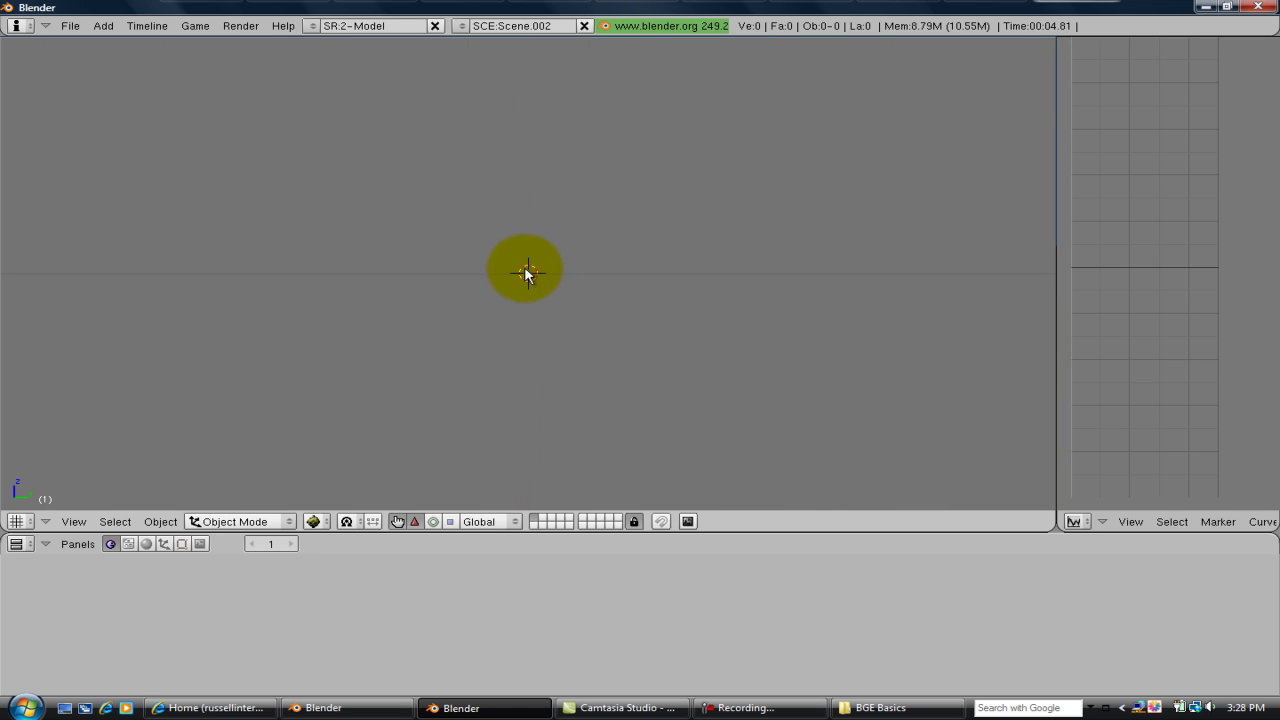
Step: Add a camera to the empty scene, raise it along the Z axis, and look through it
key(space)
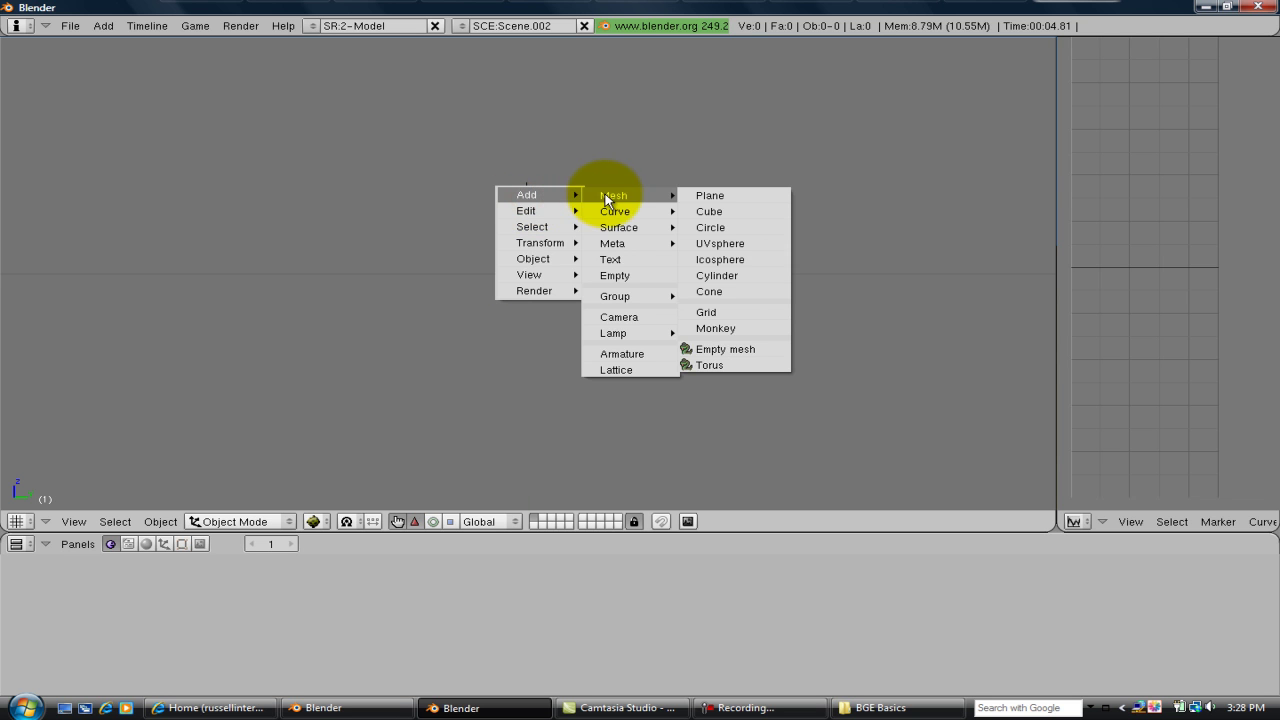
click(622, 317)
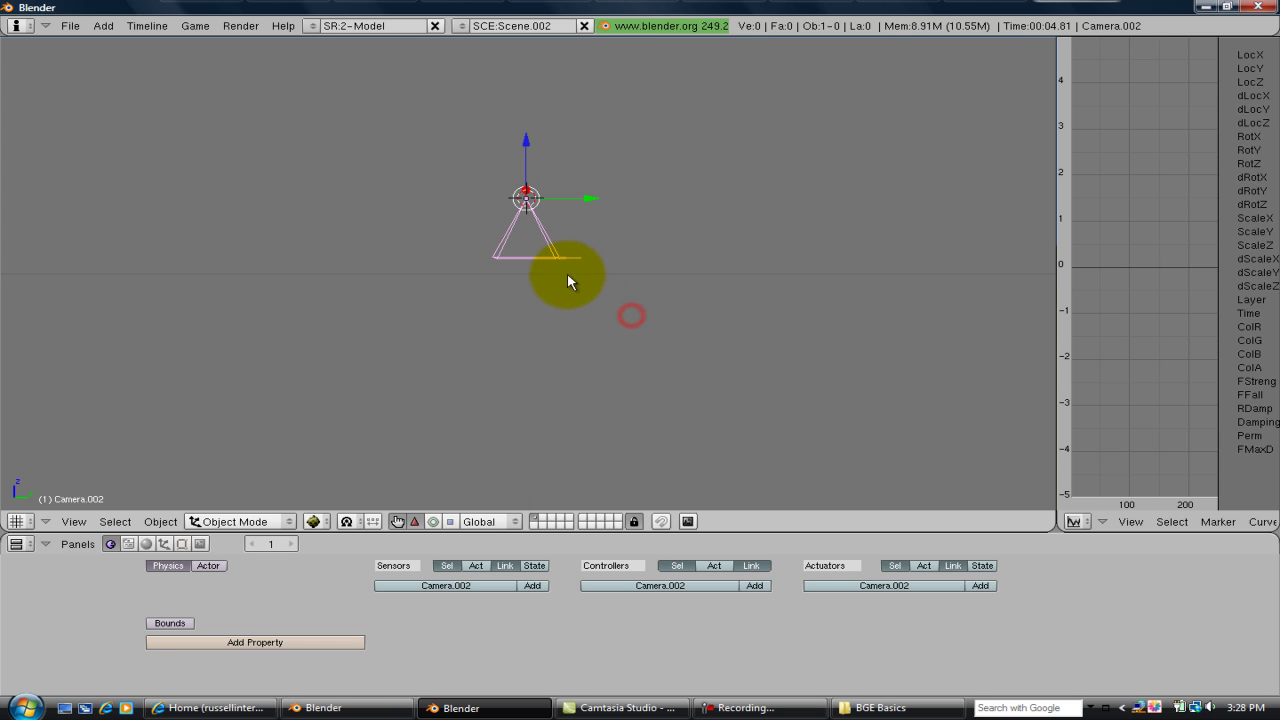
key(g)
key(z)
click(561, 173)
key(KP_0)
key(a)
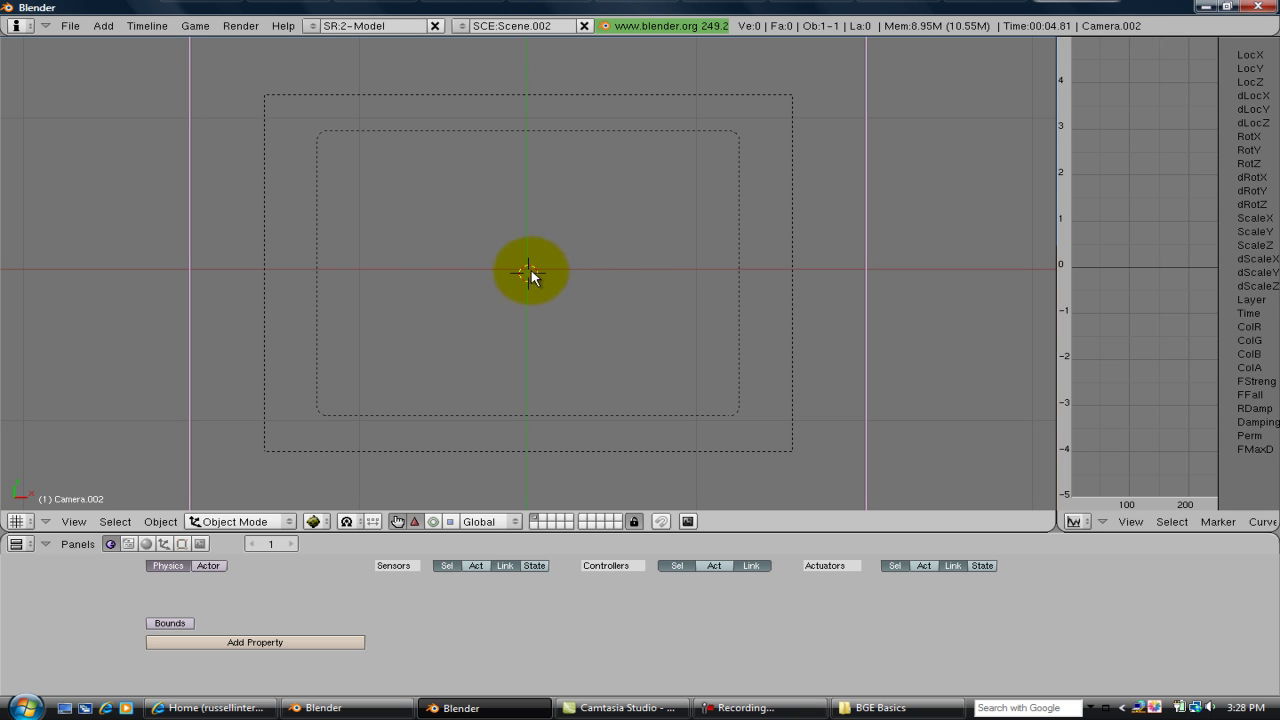
Step: Add a plane in the upper-left area of the camera frame and scale it down
key(space)
mouse_move(443, 170)
click(550, 171)
key(s)
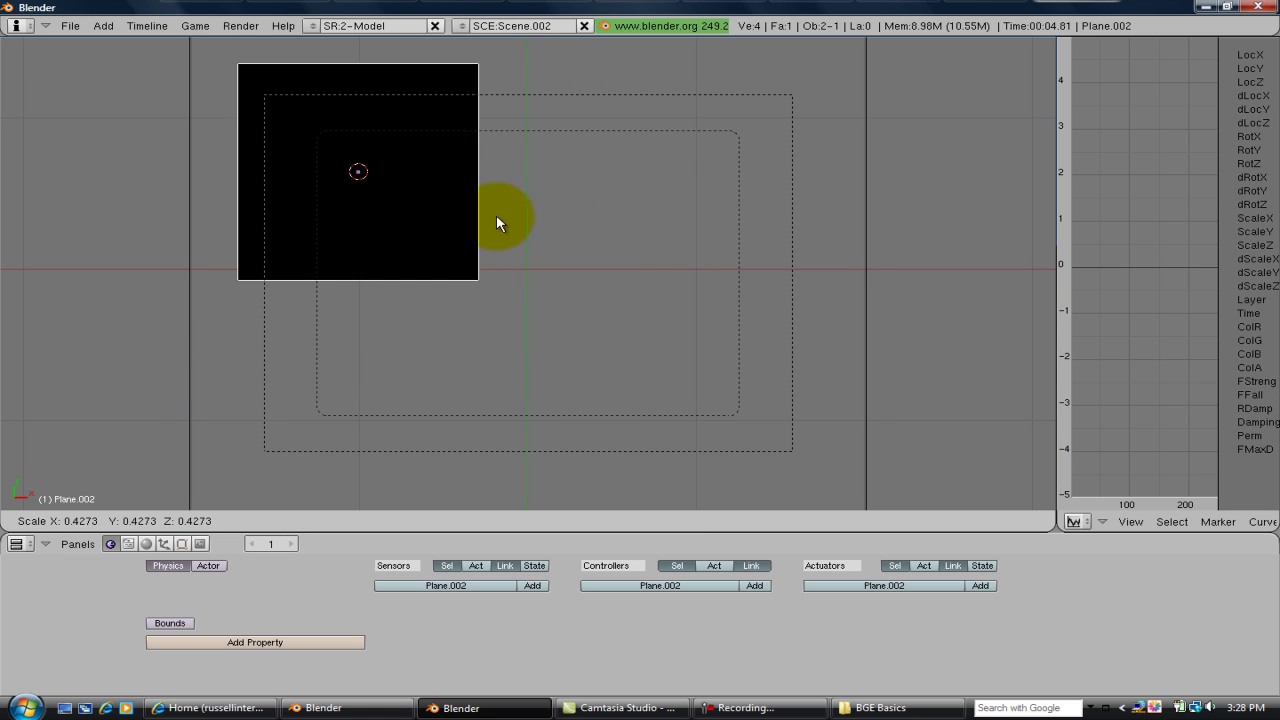
click(451, 176)
Step: Add a standard lamp to the scene and return to the camera view
middle_drag(549, 371, 488, 56)
key(space)
mouse_move(588, 194)
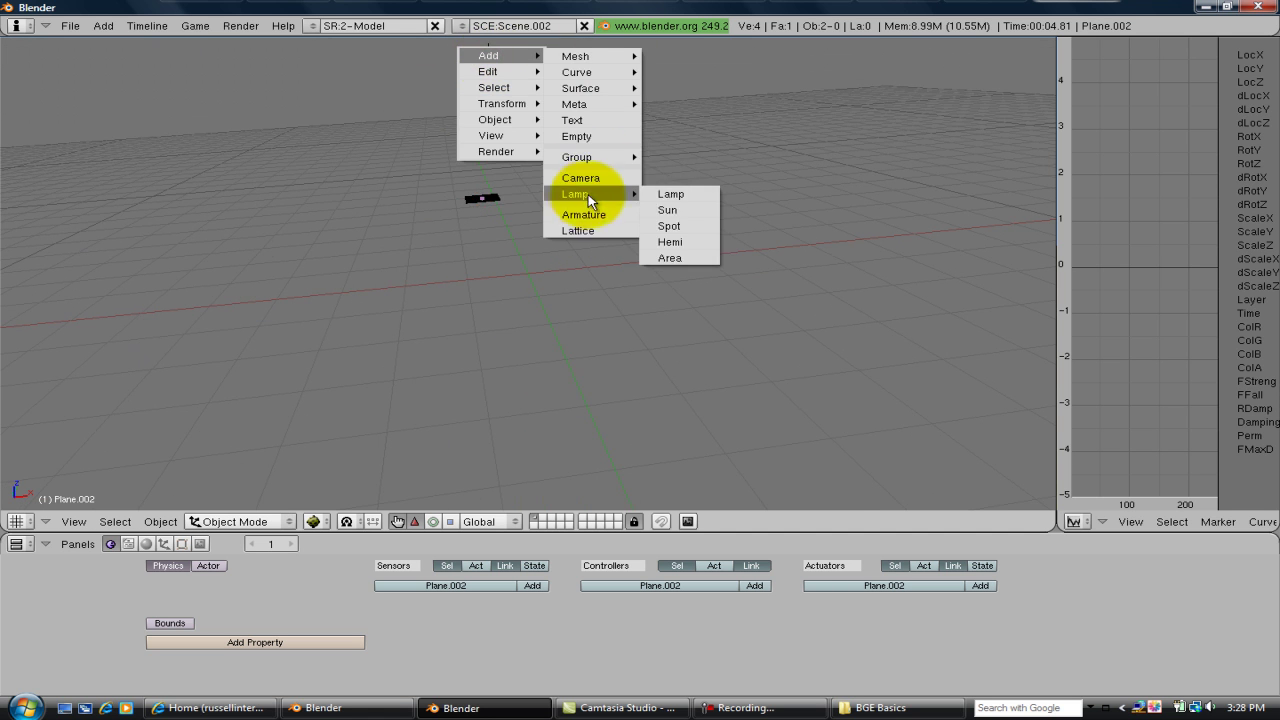
click(660, 195)
key(KP_0)
right_click(412, 146)
key(r)
key(x)
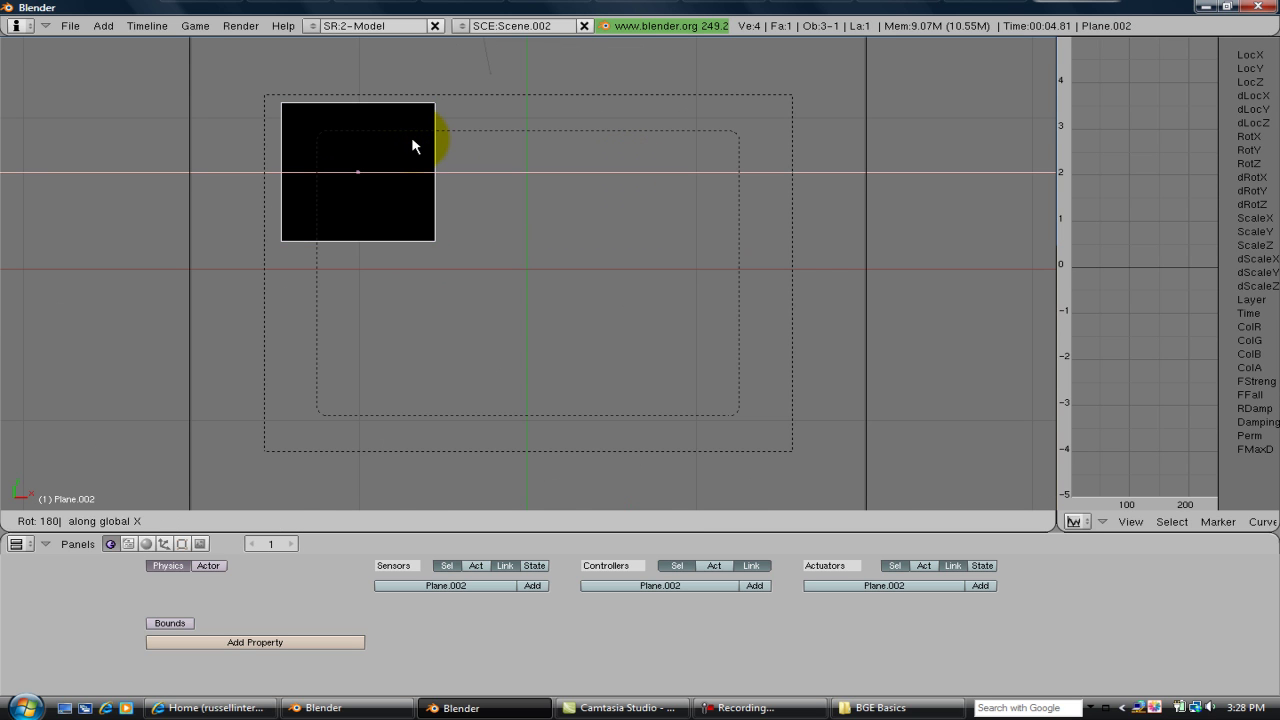
key(Escape)
Step: Move the new lamp along the Z axis relative to the camera and plane
key(KP_0)
middle_drag(491, 360, 509, 131)
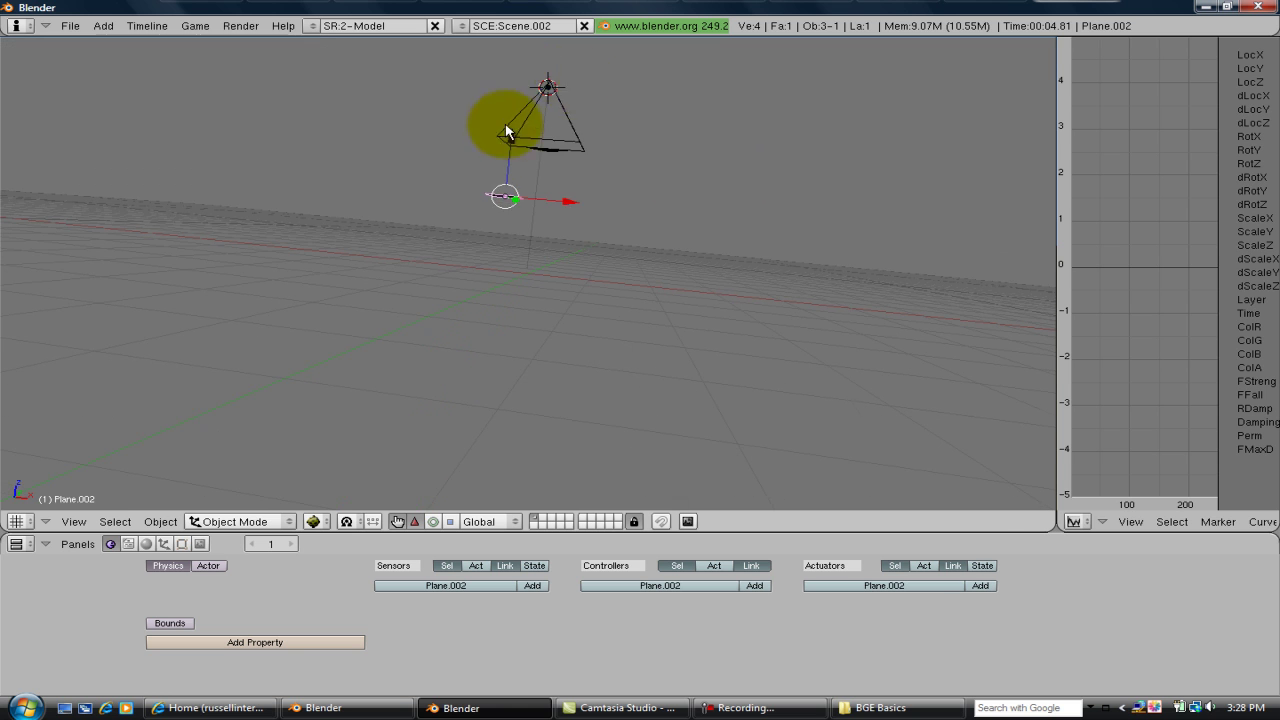
right_click(548, 88)
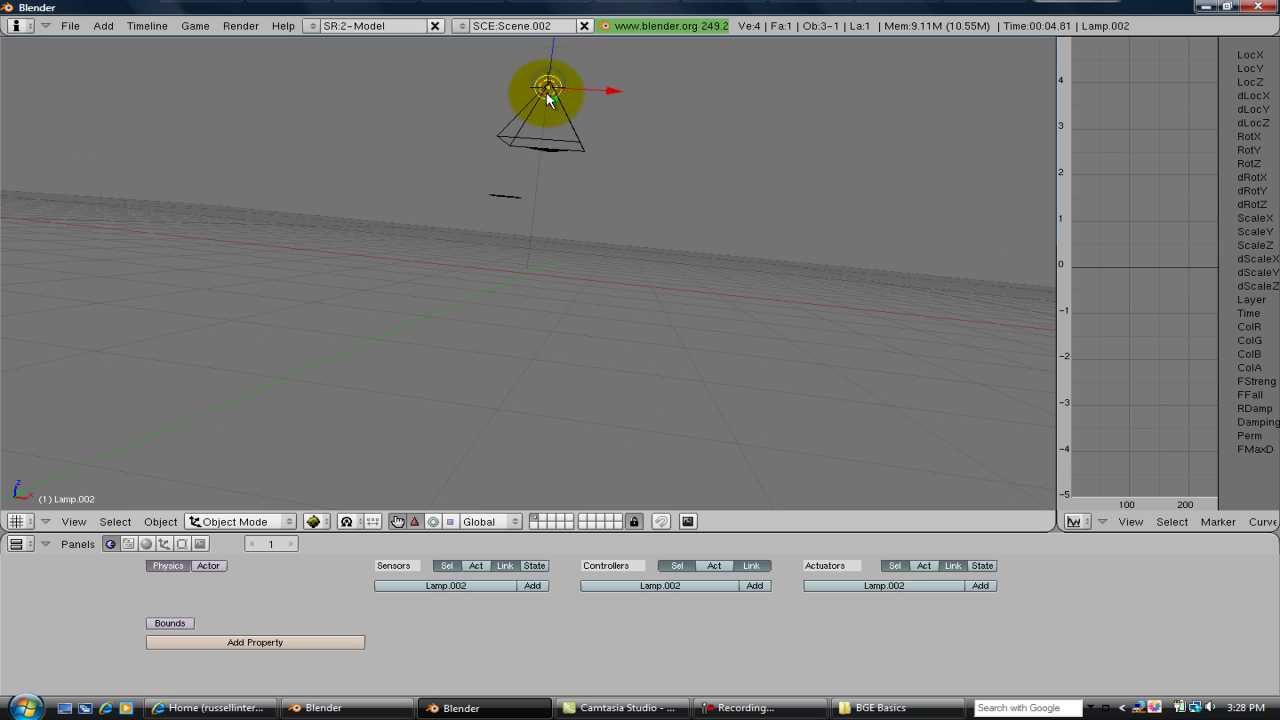
key(g)
key(z)
click(542, 125)
middle_drag(540, 240, 369, 449)
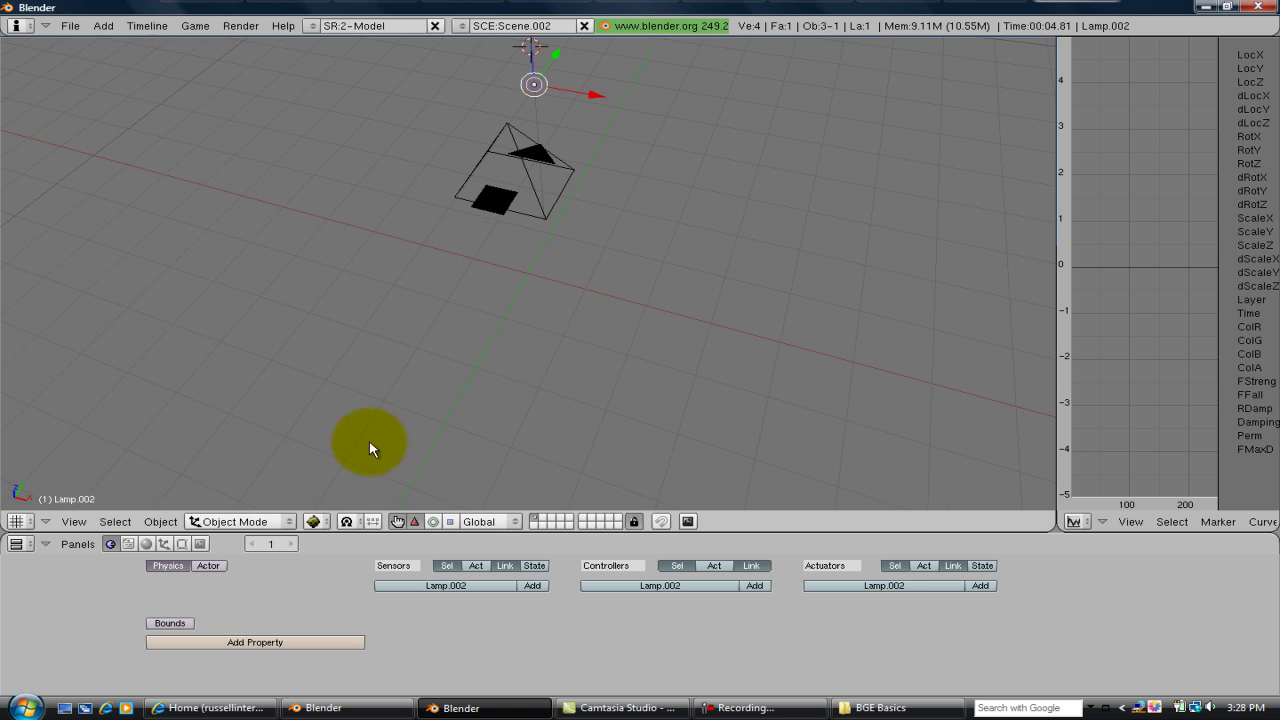
Step: Show the lamp's shading settings and examine how the lamp and camera sit relative to the plane
click(146, 543)
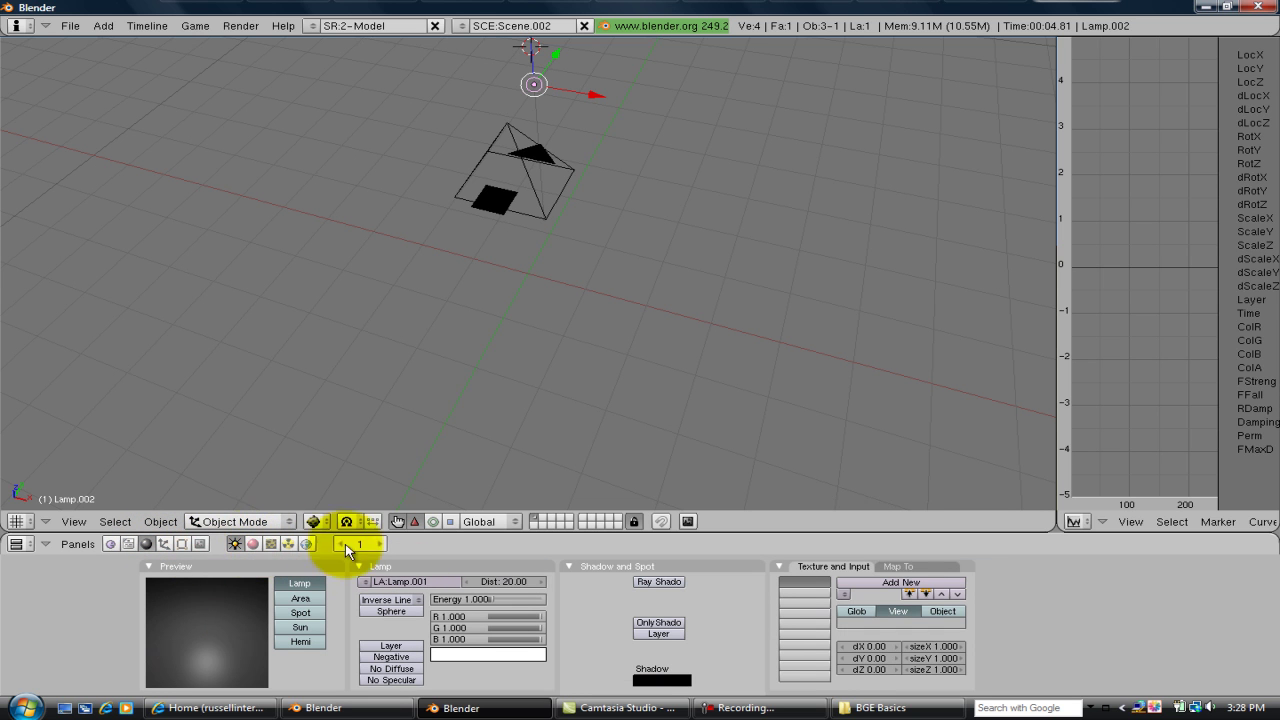
mouse_move(603, 157)
middle_down()
mouse_move(514, 297)
mouse_move(490, 232)
middle_up()
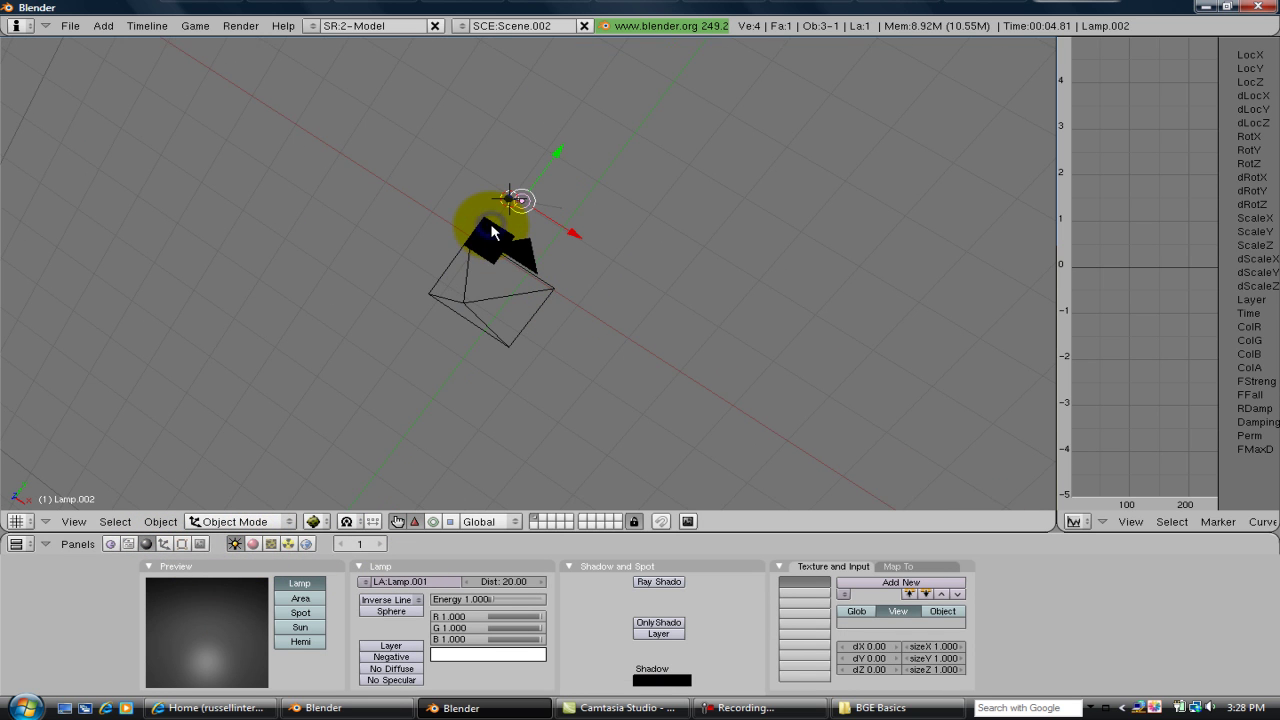
right_click(495, 262)
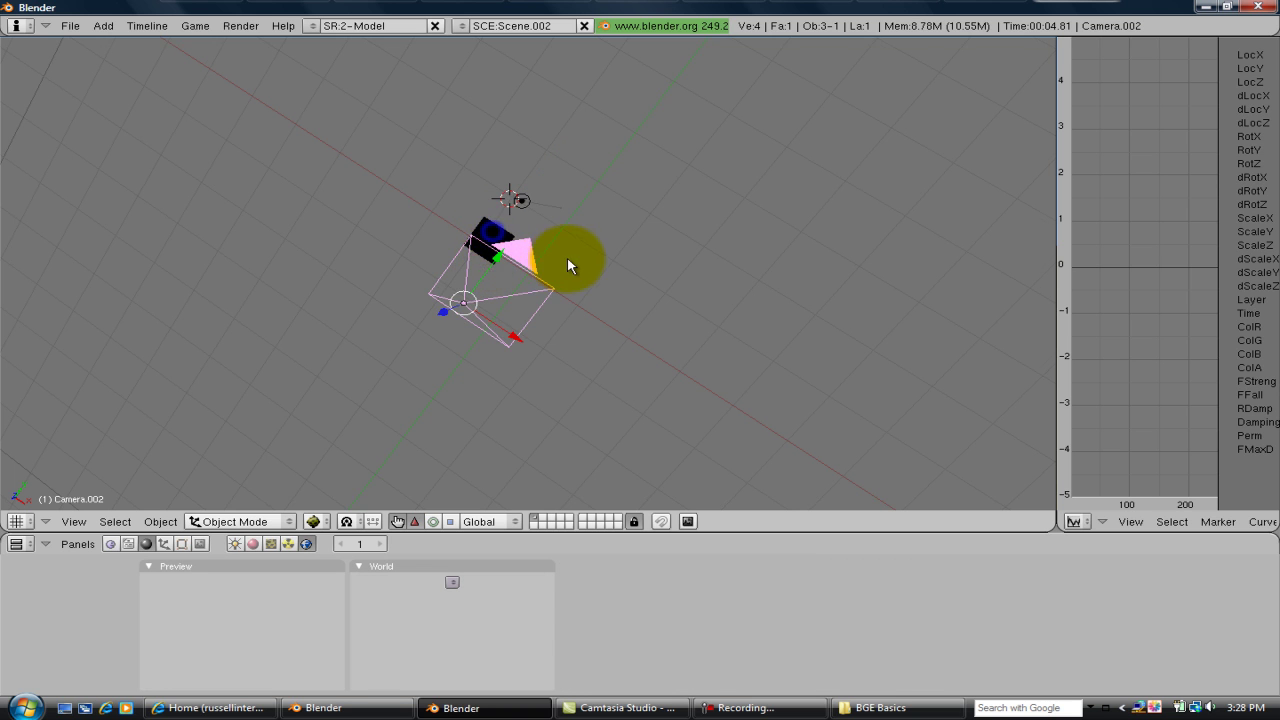
middle_drag(567, 256, 727, 172)
right_click(572, 199)
middle_drag(657, 237, 563, 149)
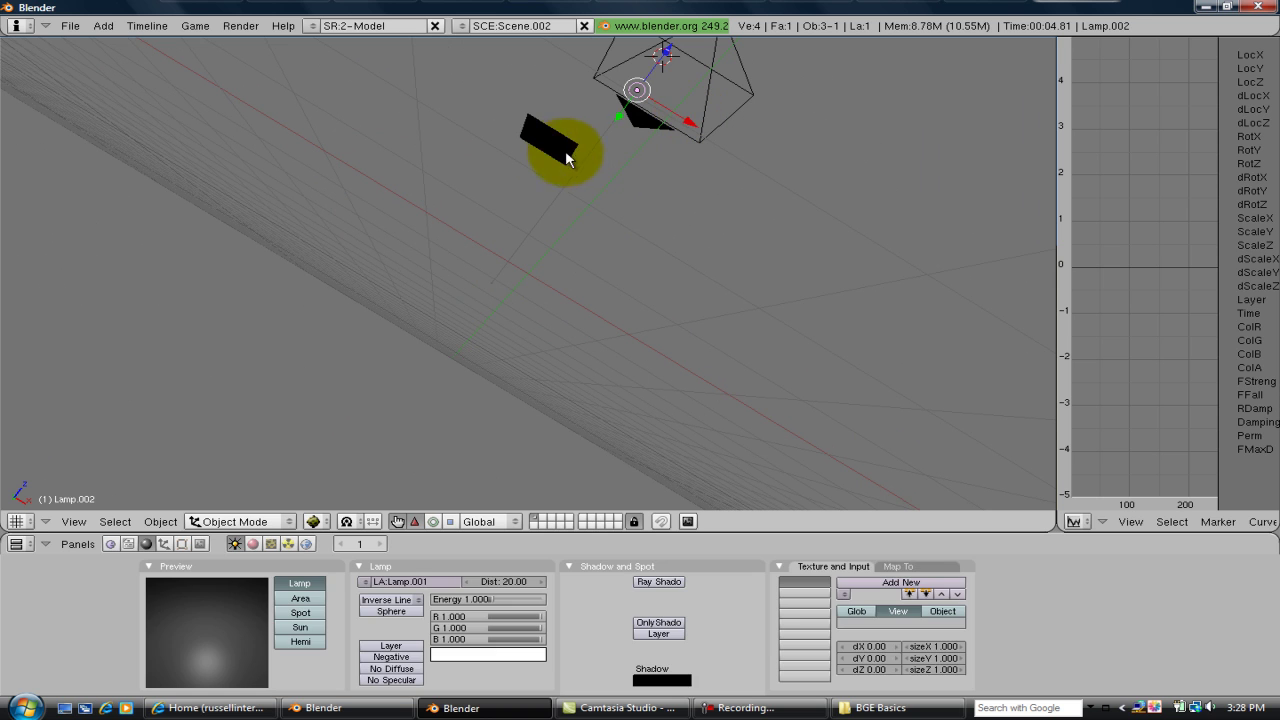
Step: Rotate the plane 180 degrees about the global X axis and view it through the camera
right_click(565, 148)
key(r)
key(x)
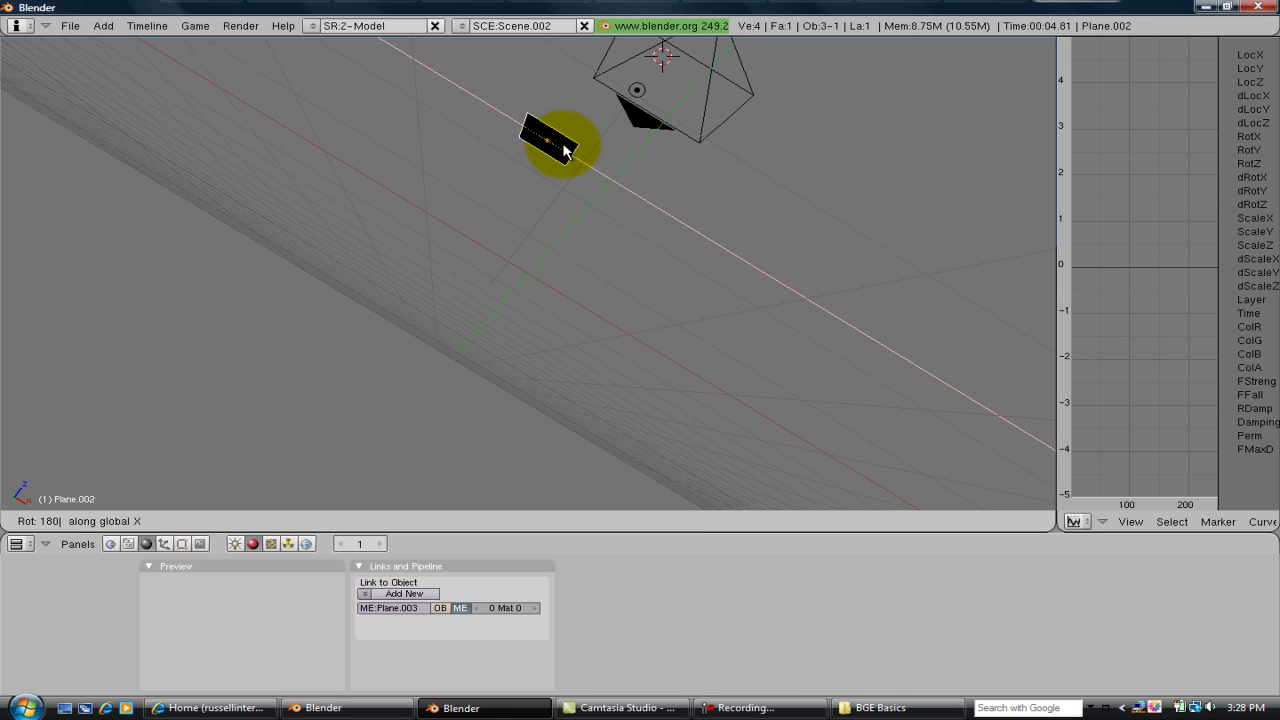
click(563, 146)
middle_drag(563, 146, 613, 51)
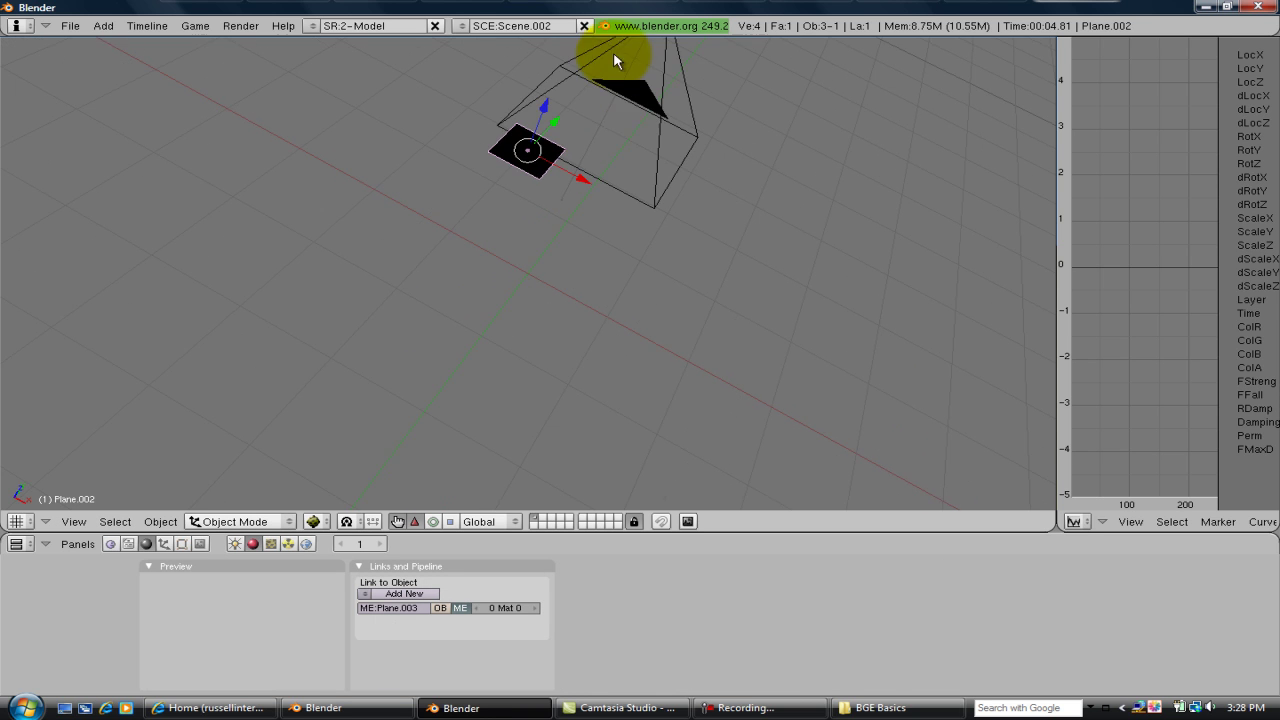
key(KP_0)
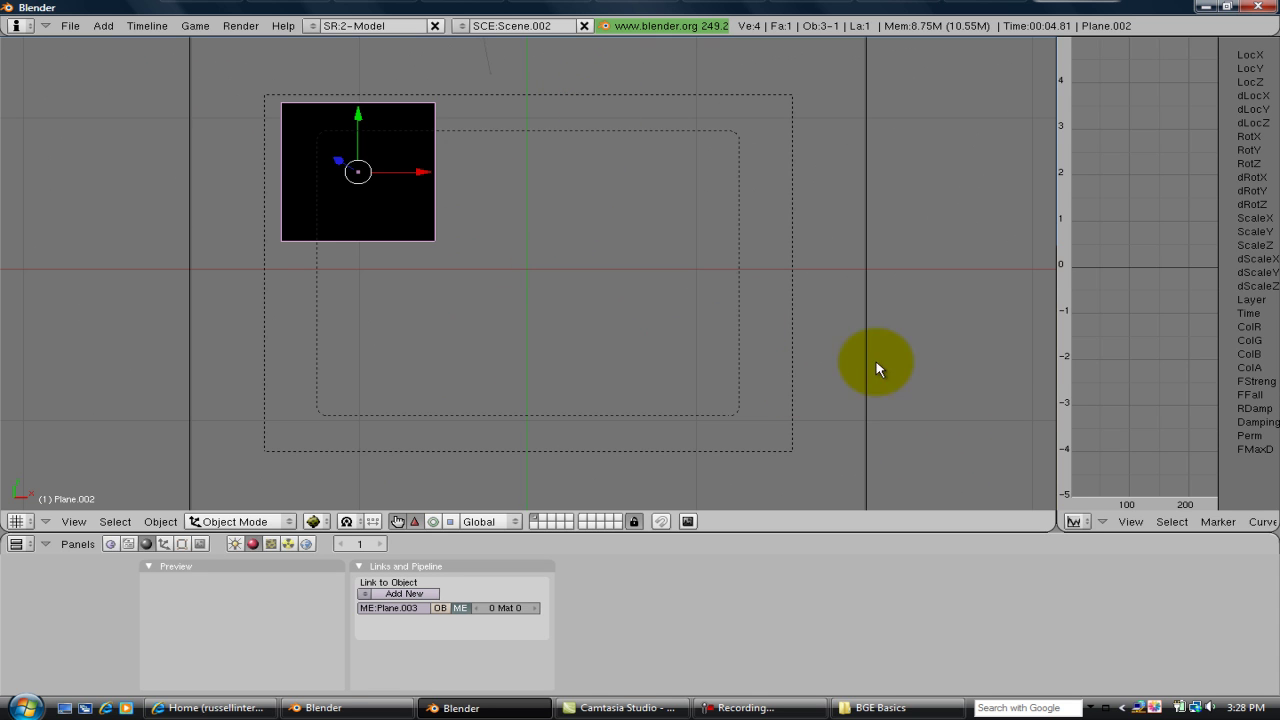
Step: Enlarge the graph editor area beside the 3D view, link the existing World to the scene and run a brief game test
drag(1056, 351, 826, 351)
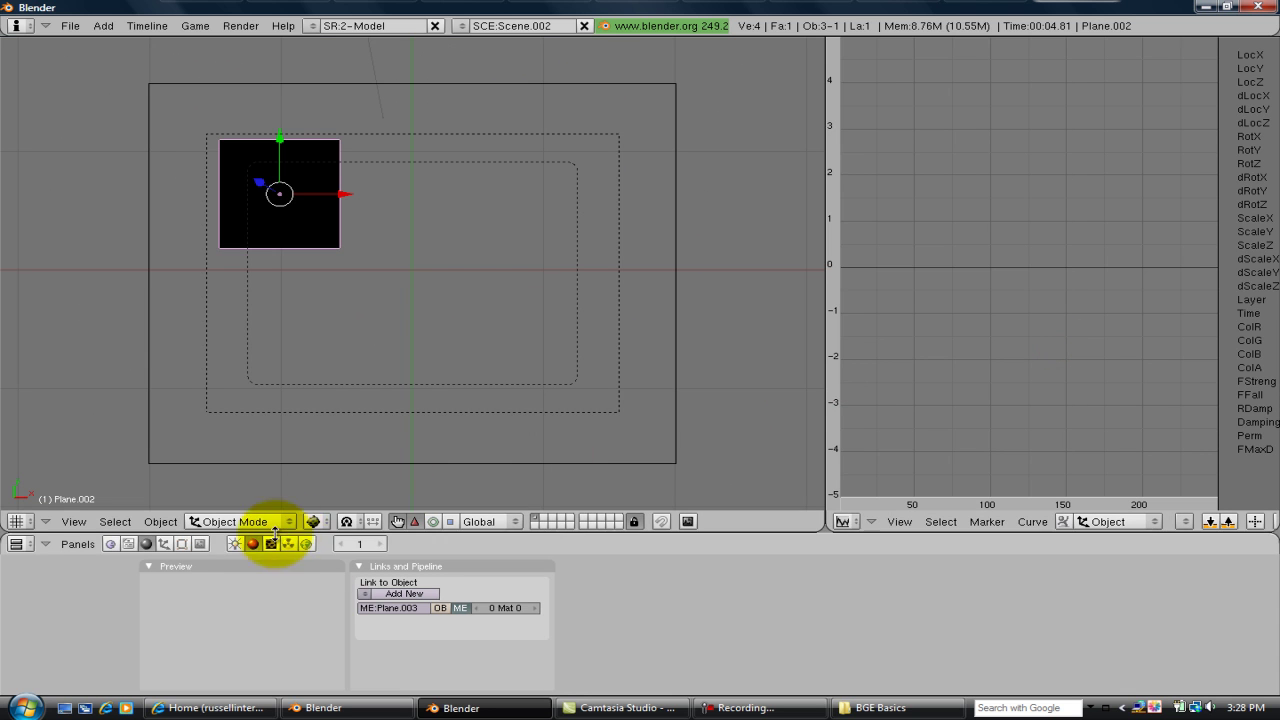
click(307, 544)
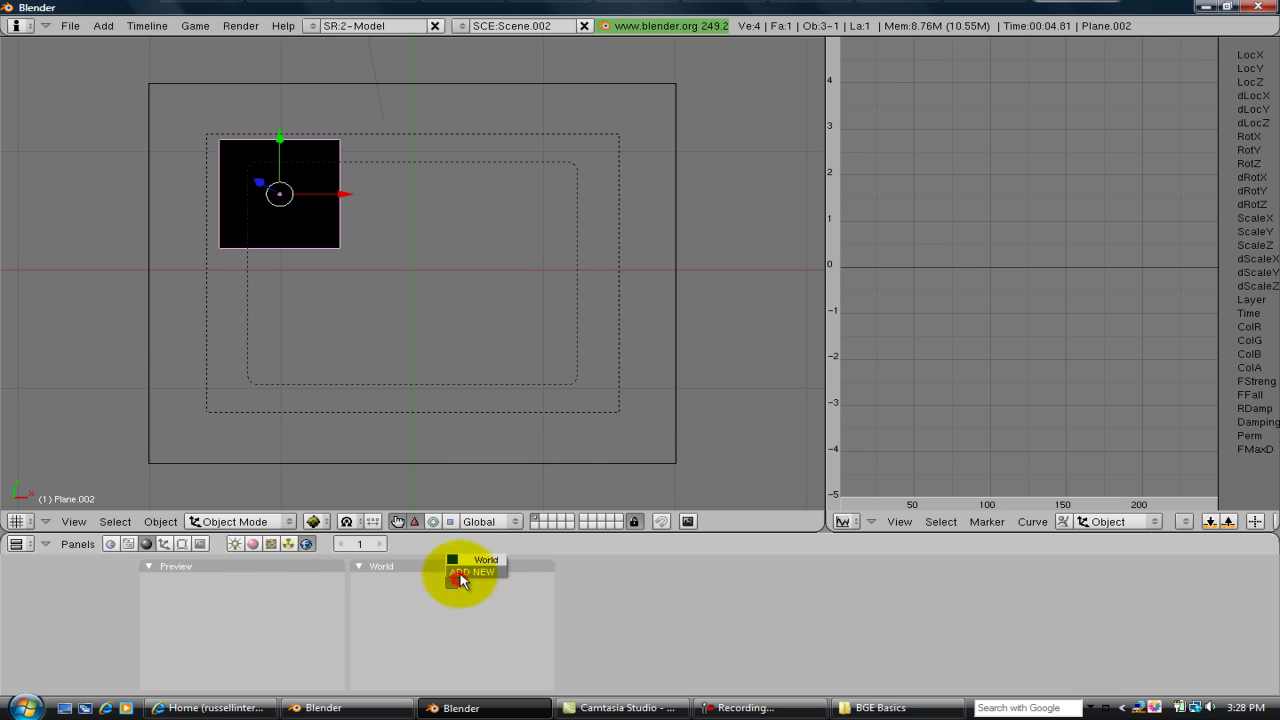
click(452, 580)
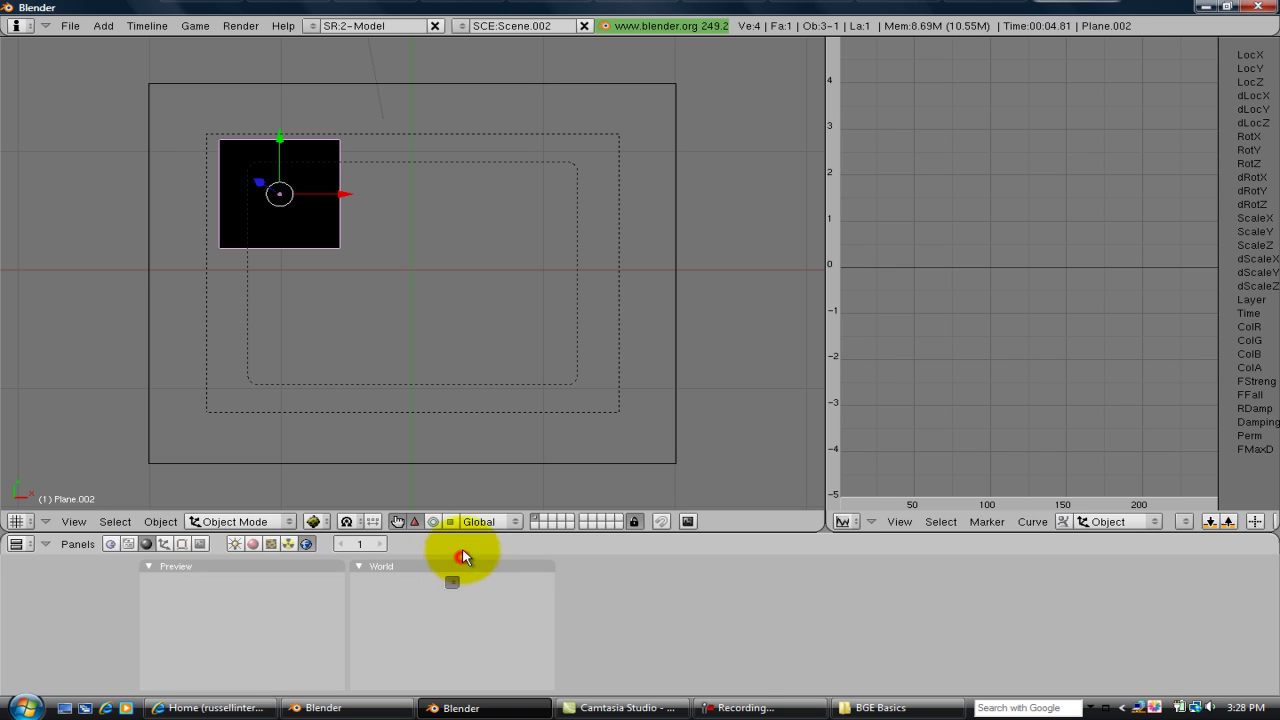
click(462, 553)
key(p)
key(Escape)
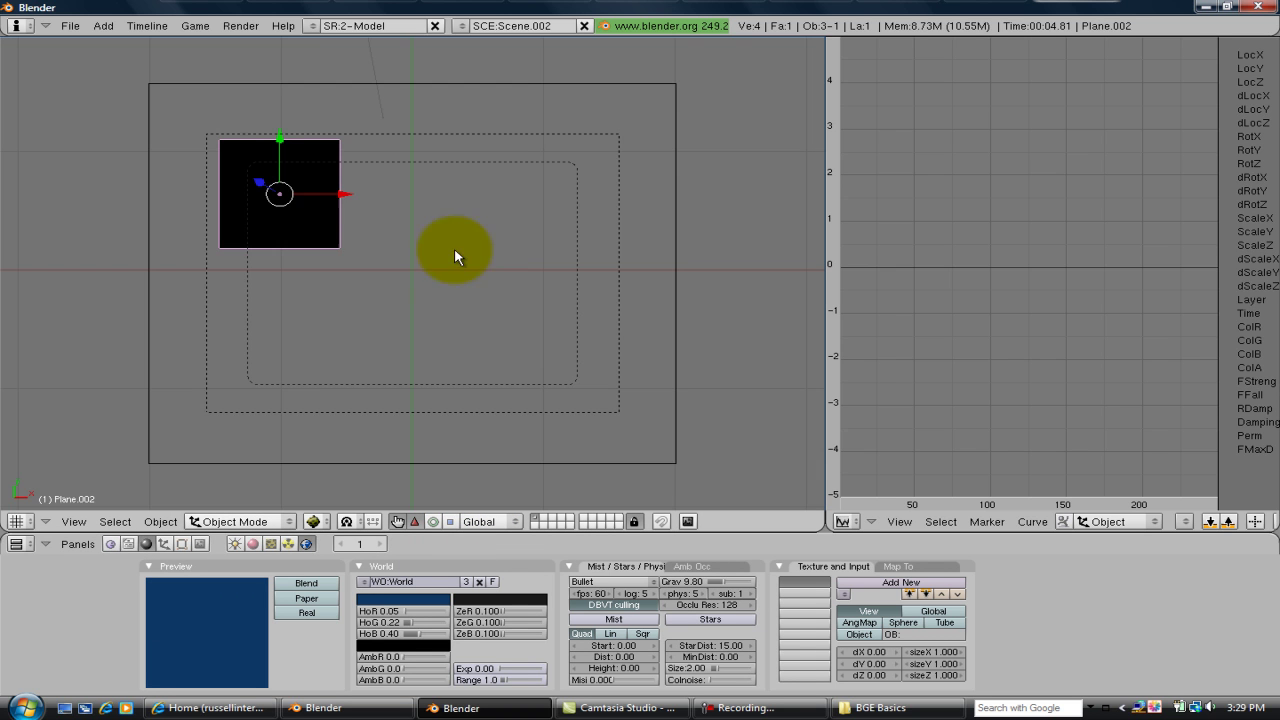
Step: Add a new material to the plane and give it a new texture of type Image
click(252, 544)
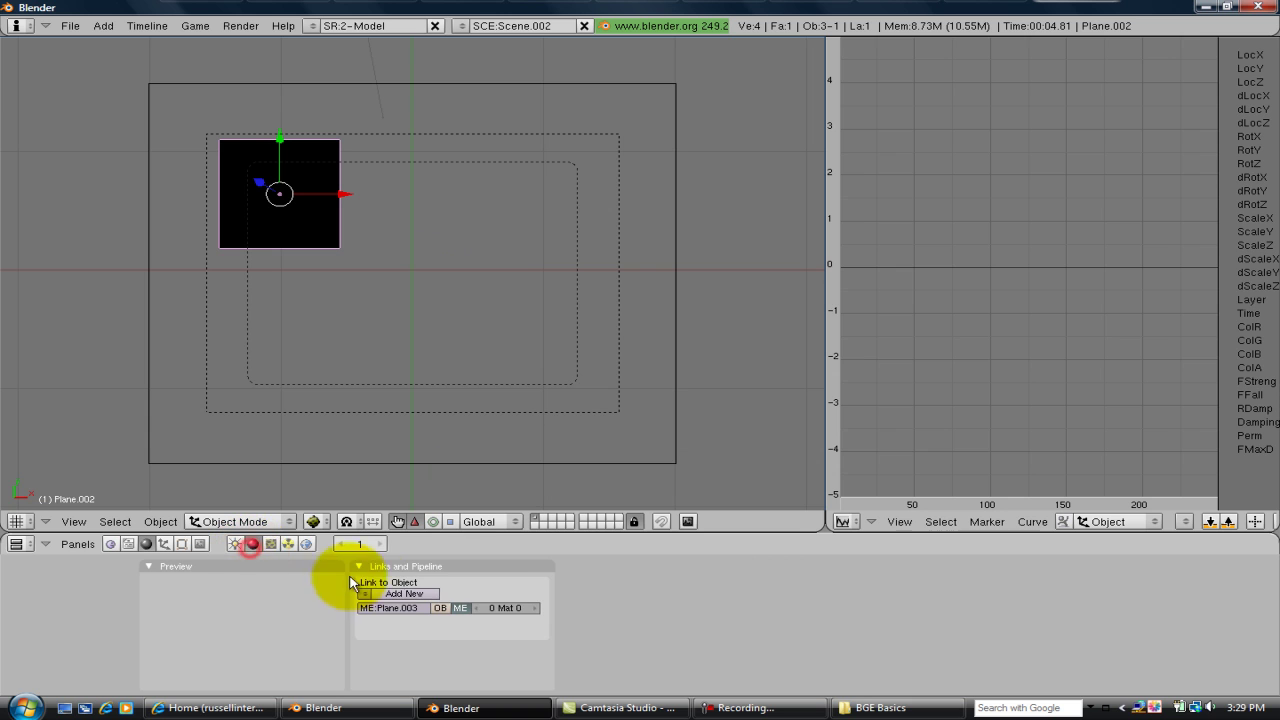
click(388, 594)
click(270, 544)
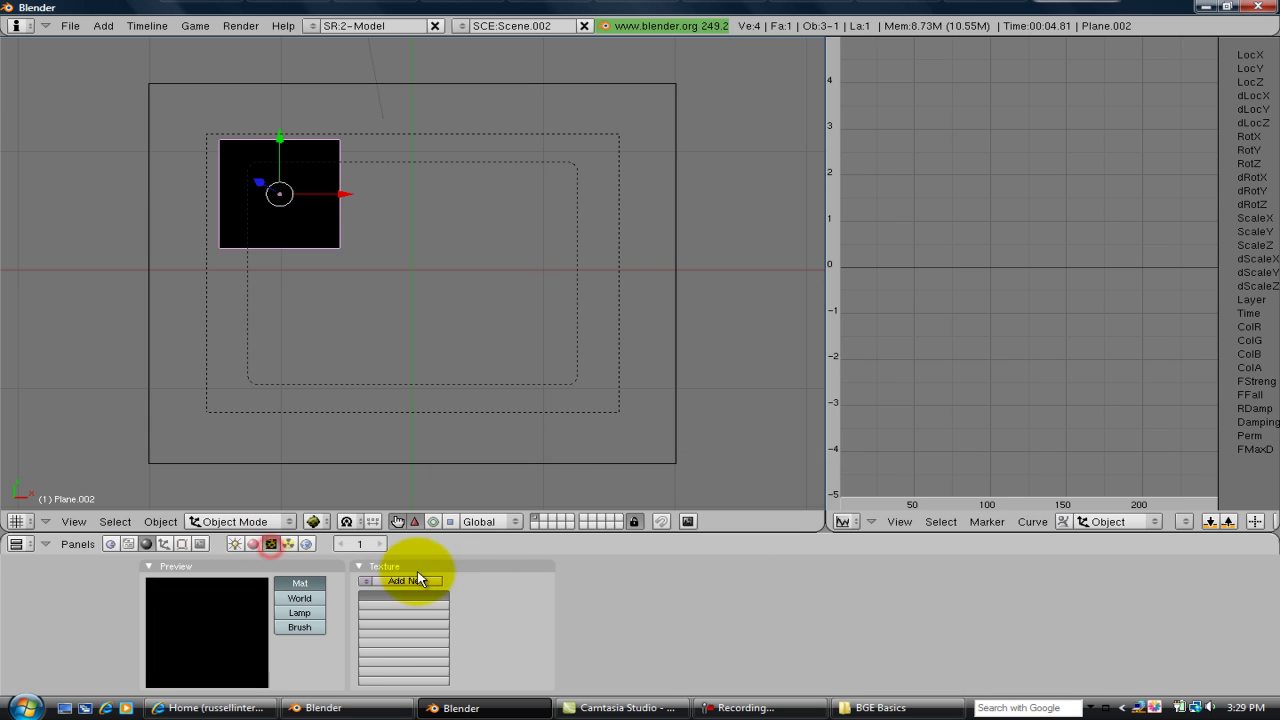
click(424, 583)
click(500, 606)
click(500, 452)
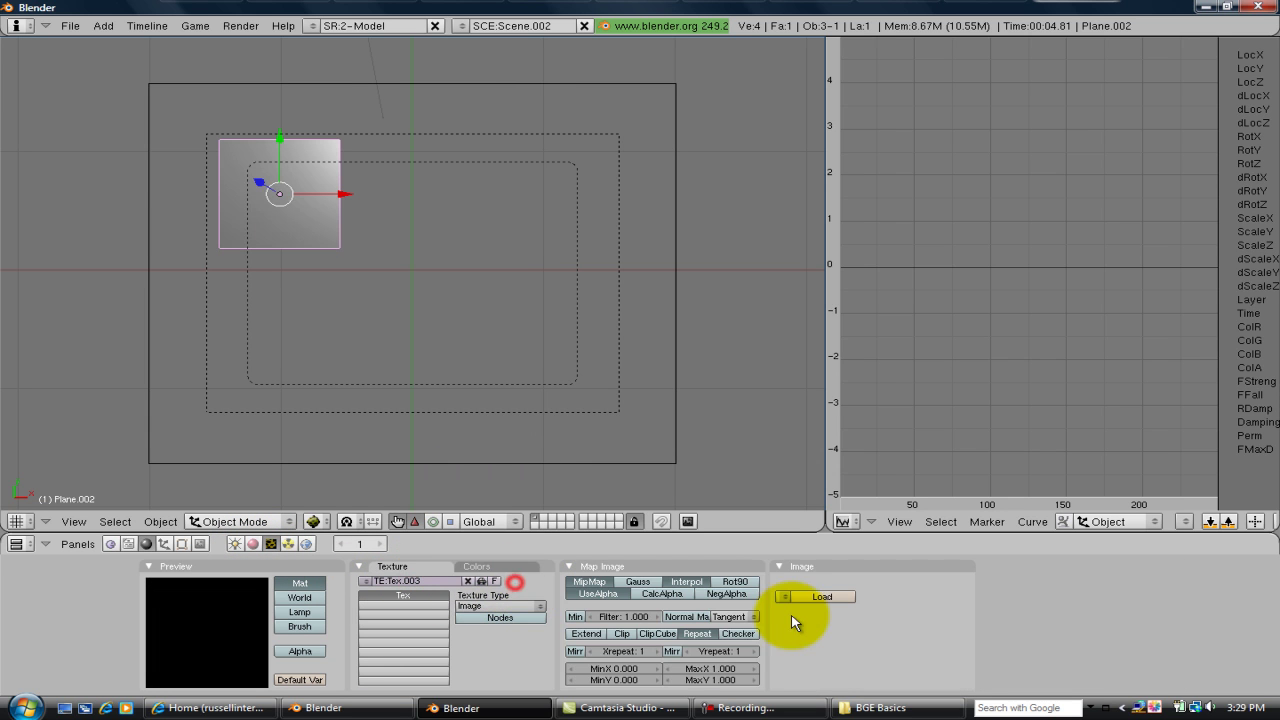
Step: Load arialbd.tga from the texture folder as the plane's texture image
click(794, 596)
click(808, 597)
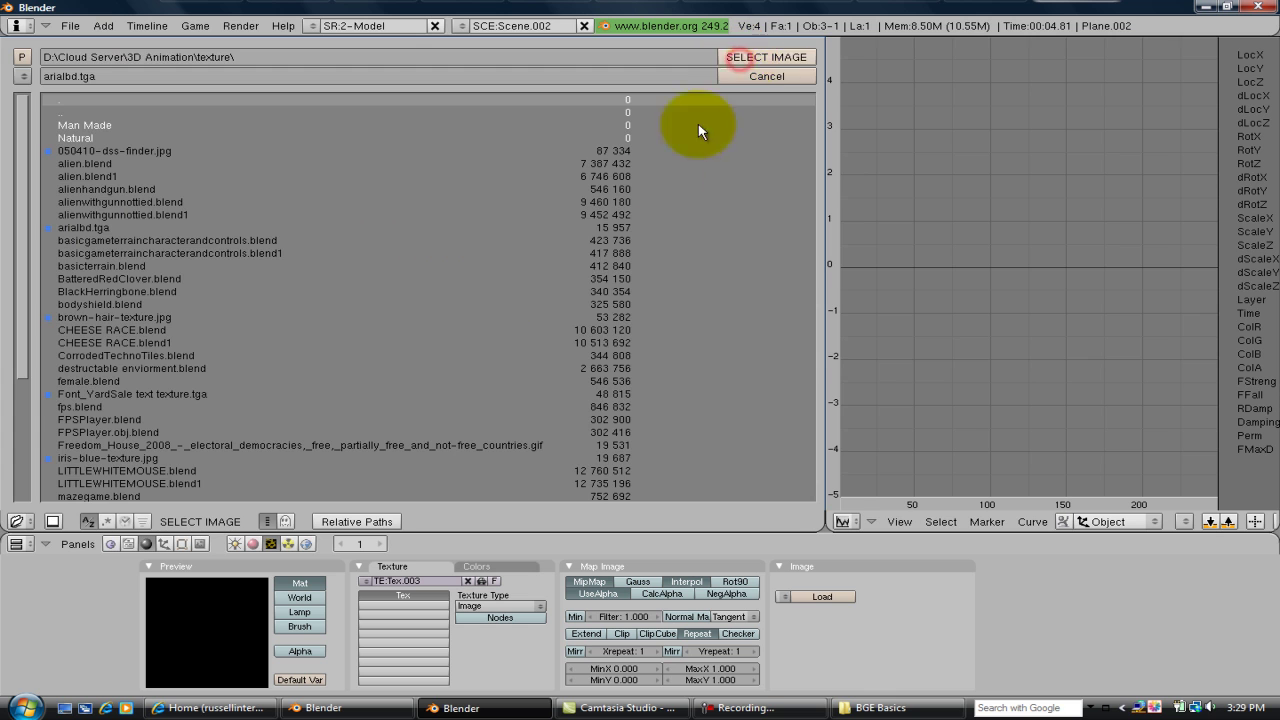
click(742, 59)
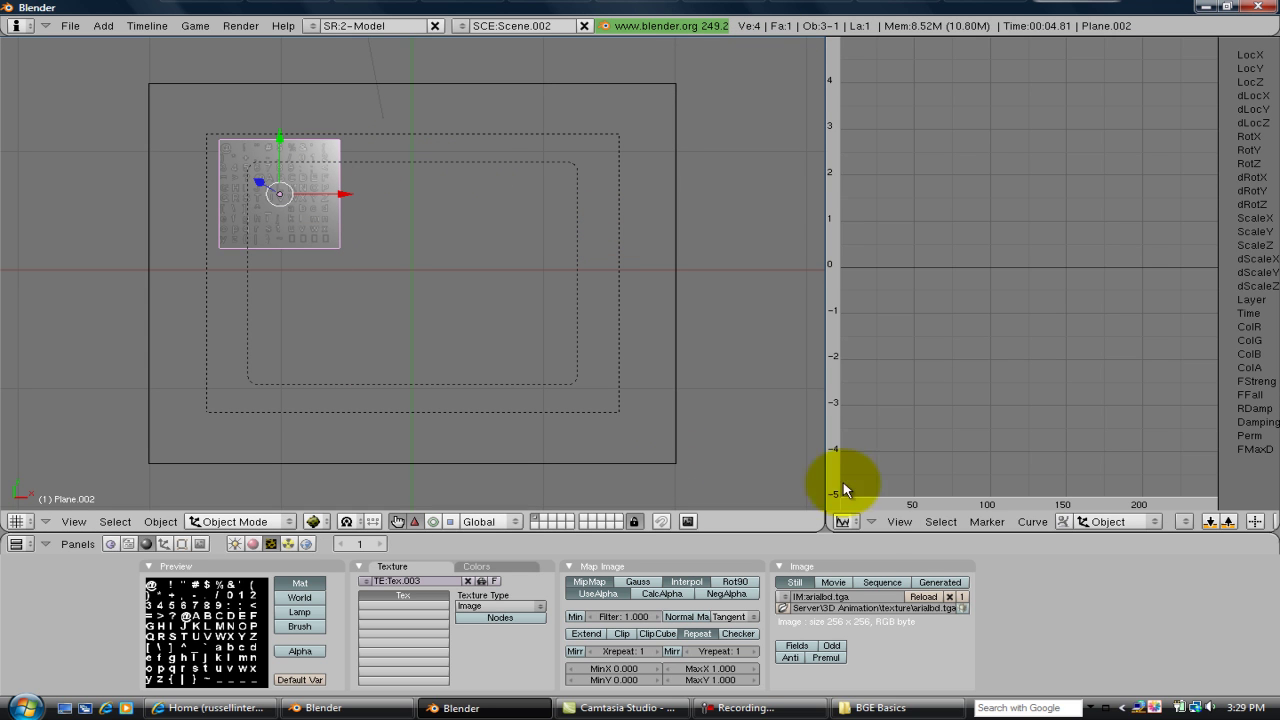
Step: Replace the Ipo curve editor with the UV/Image Editor and put the plane in Edit Mode
click(845, 521)
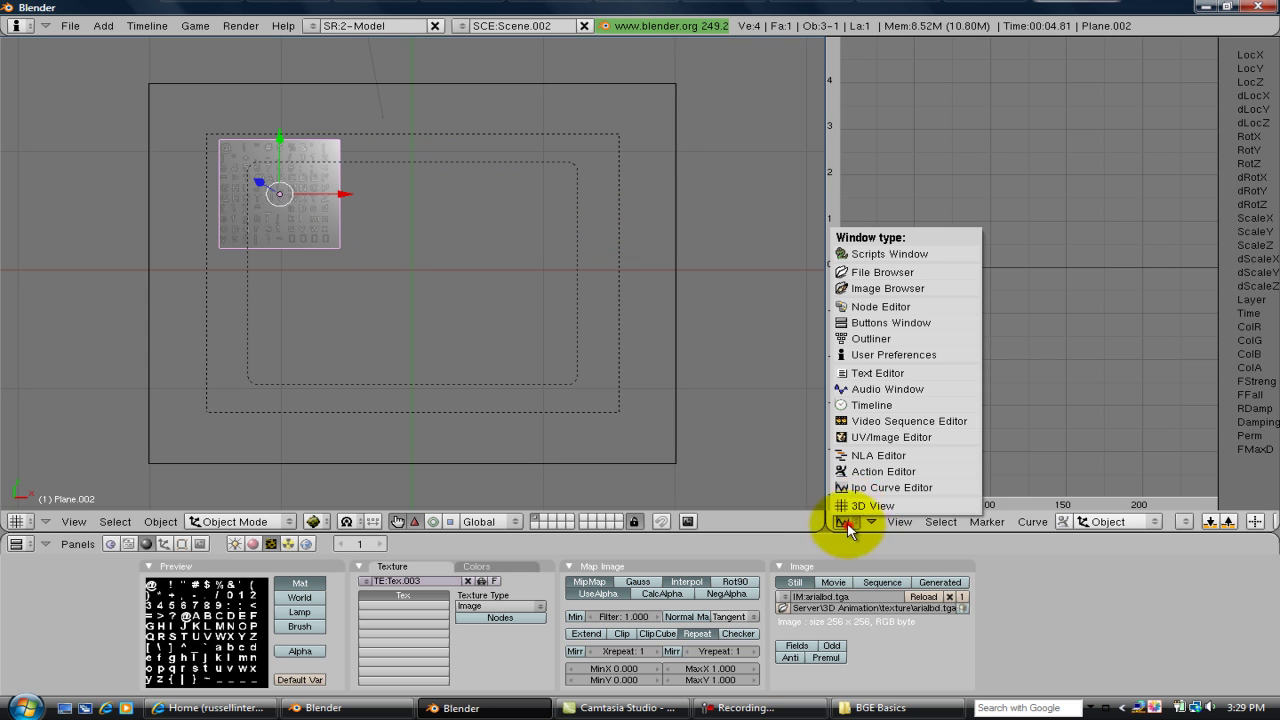
click(862, 440)
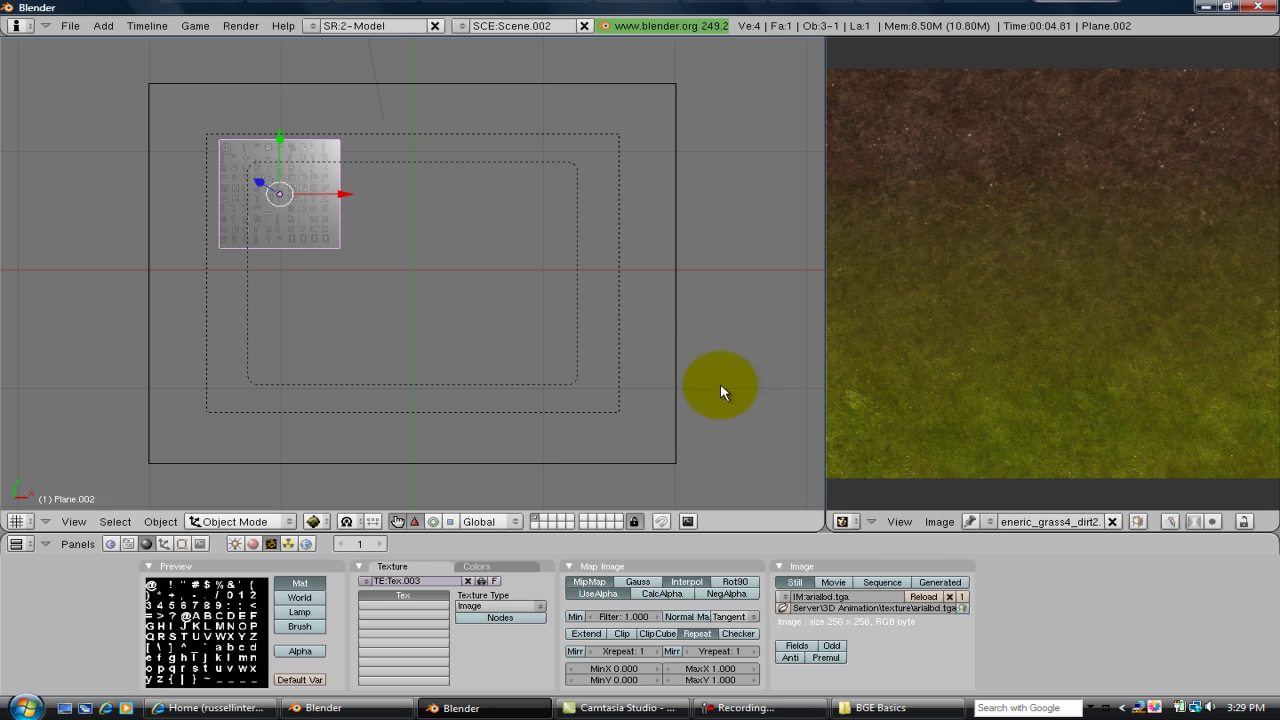
key(Tab)
Step: Open arialbd.tga from the texture folder in the UV/Image Editor
click(951, 522)
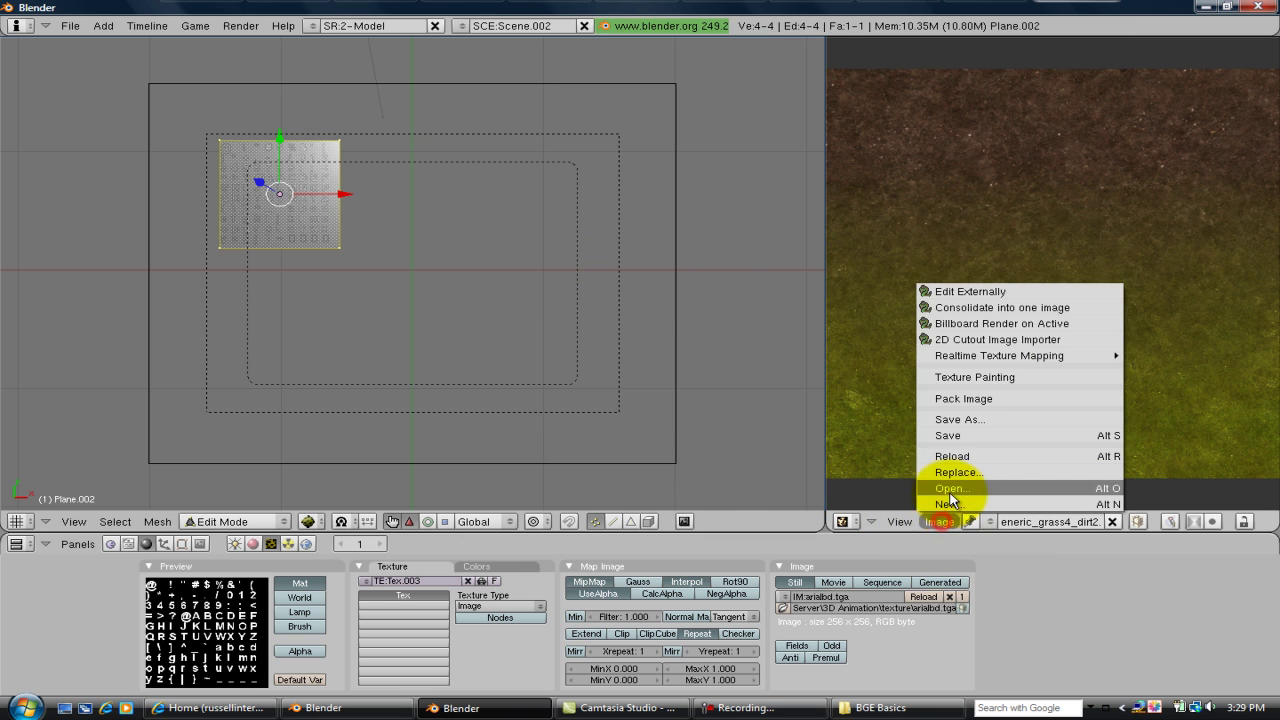
click(948, 505)
click(1025, 509)
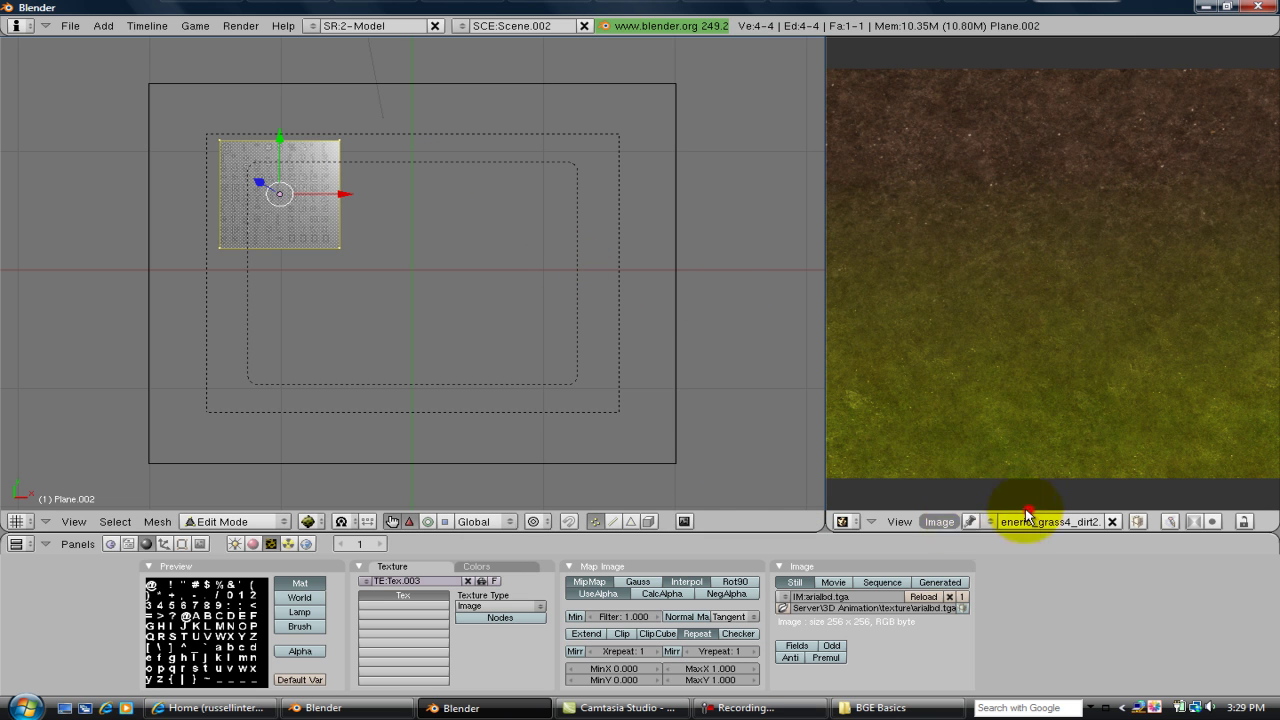
click(940, 522)
click(943, 493)
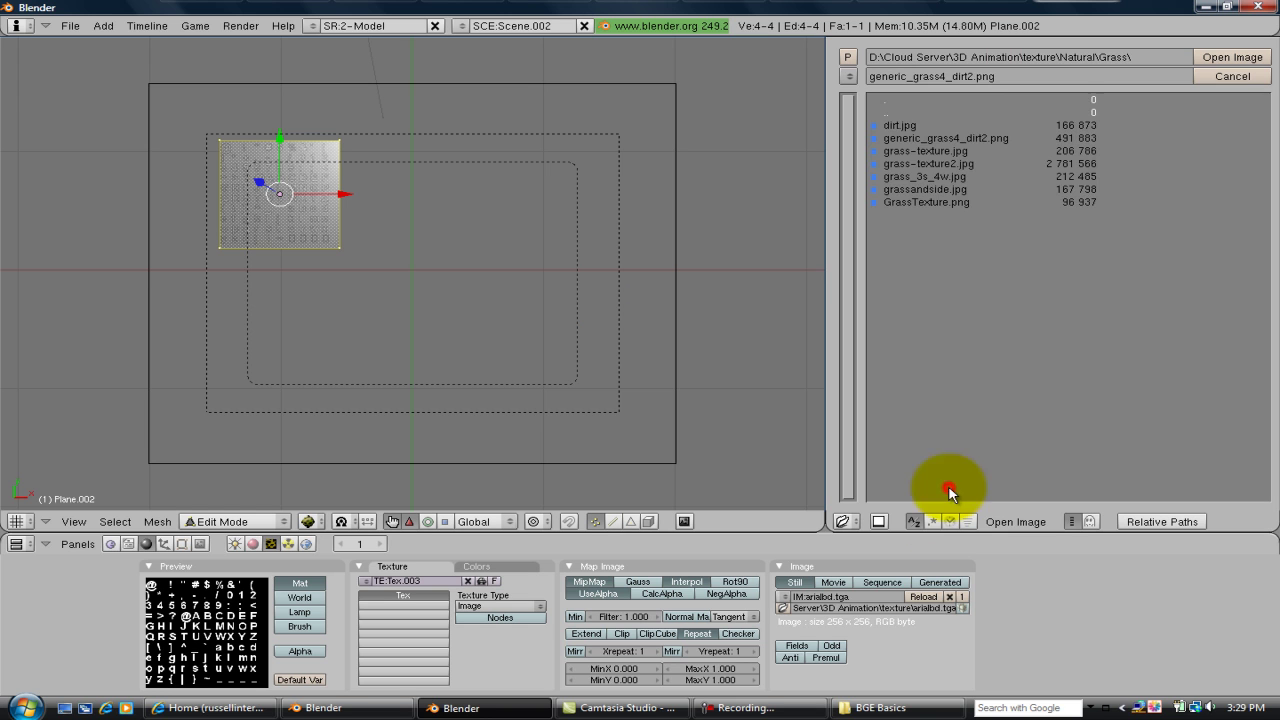
click(941, 105)
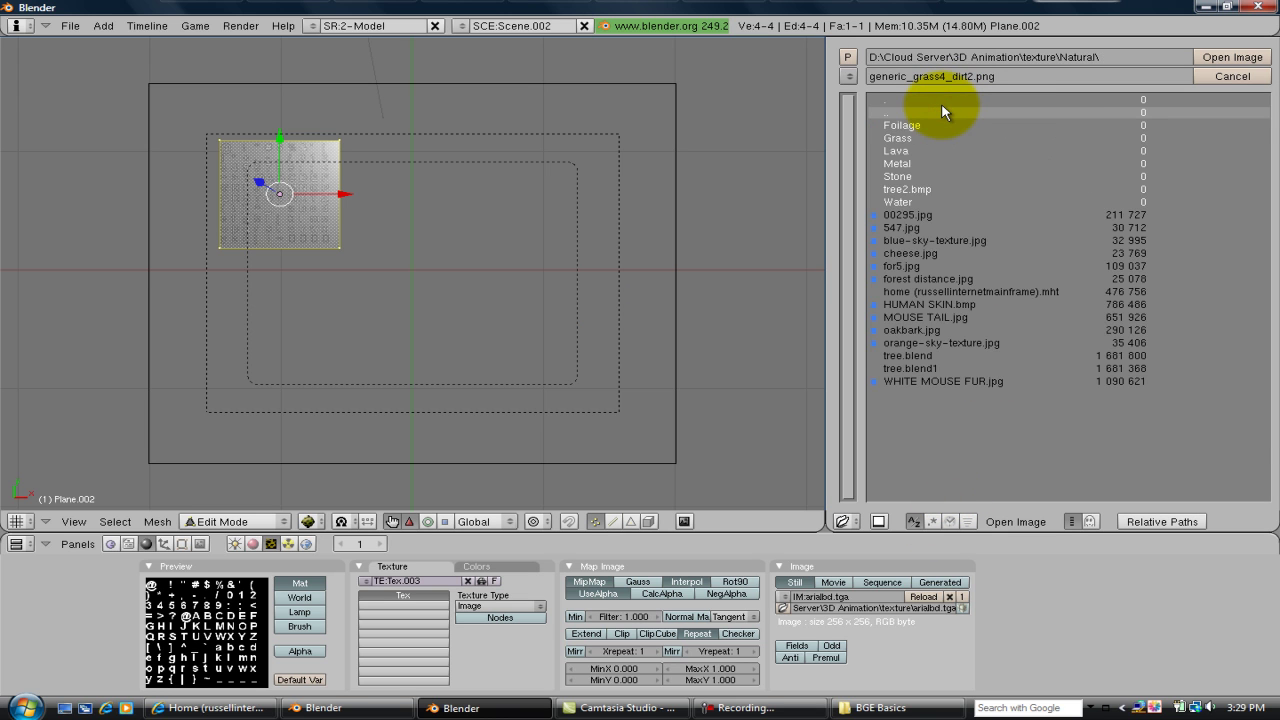
click(941, 105)
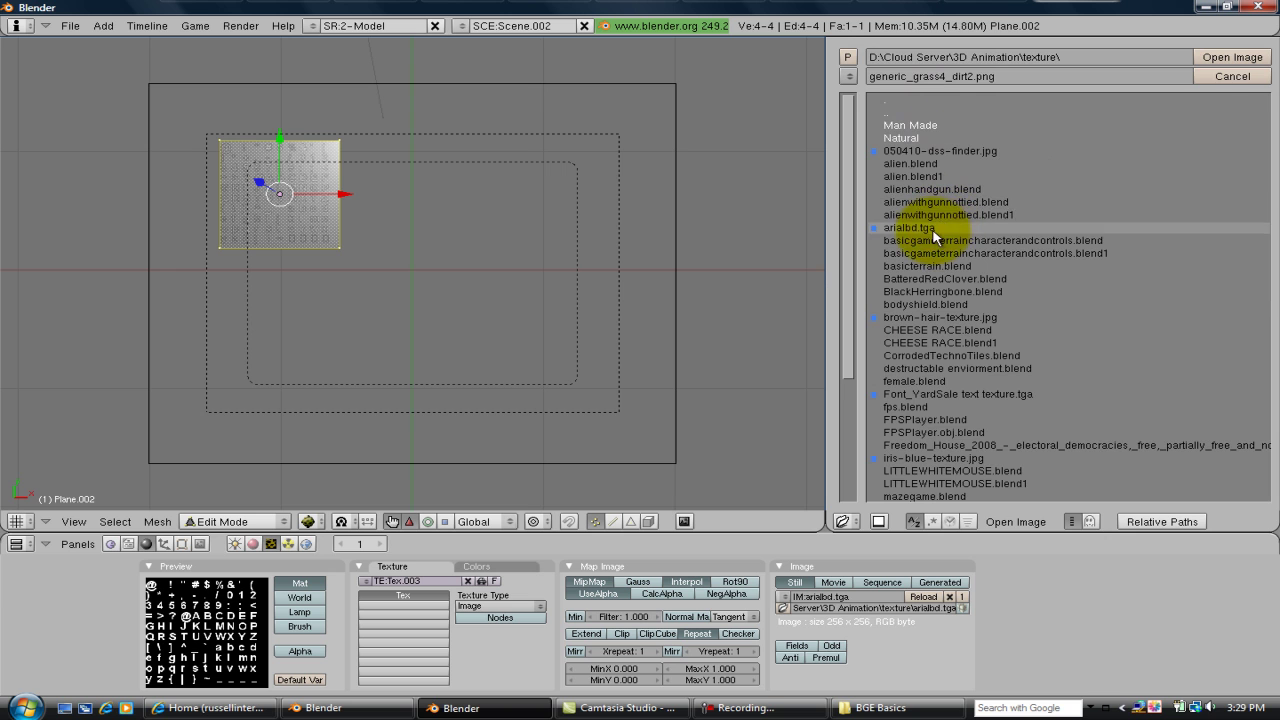
click(1203, 60)
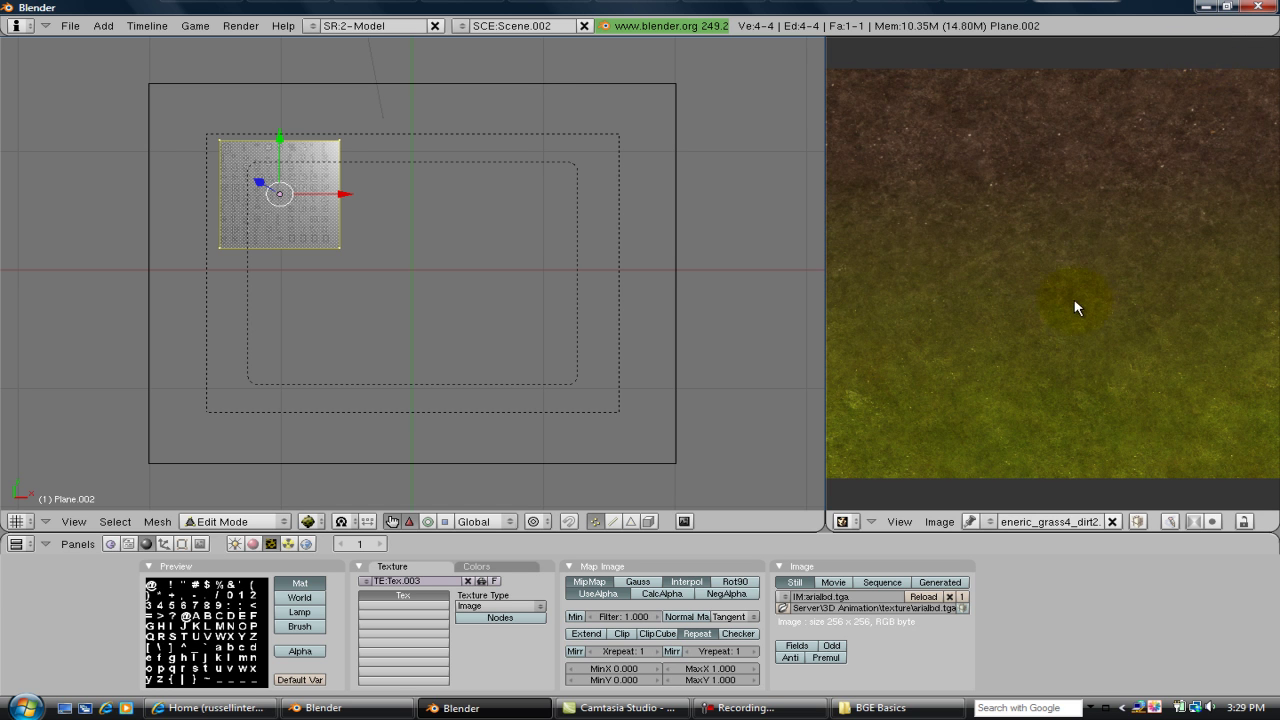
Step: Unwrap the plane's face so its UV layout can be edited over the image
scroll(1070, 312, down, 3)
key(Tab)
key(Tab)
key(u)
click(551, 257)
scroll(1047, 323, up, 2)
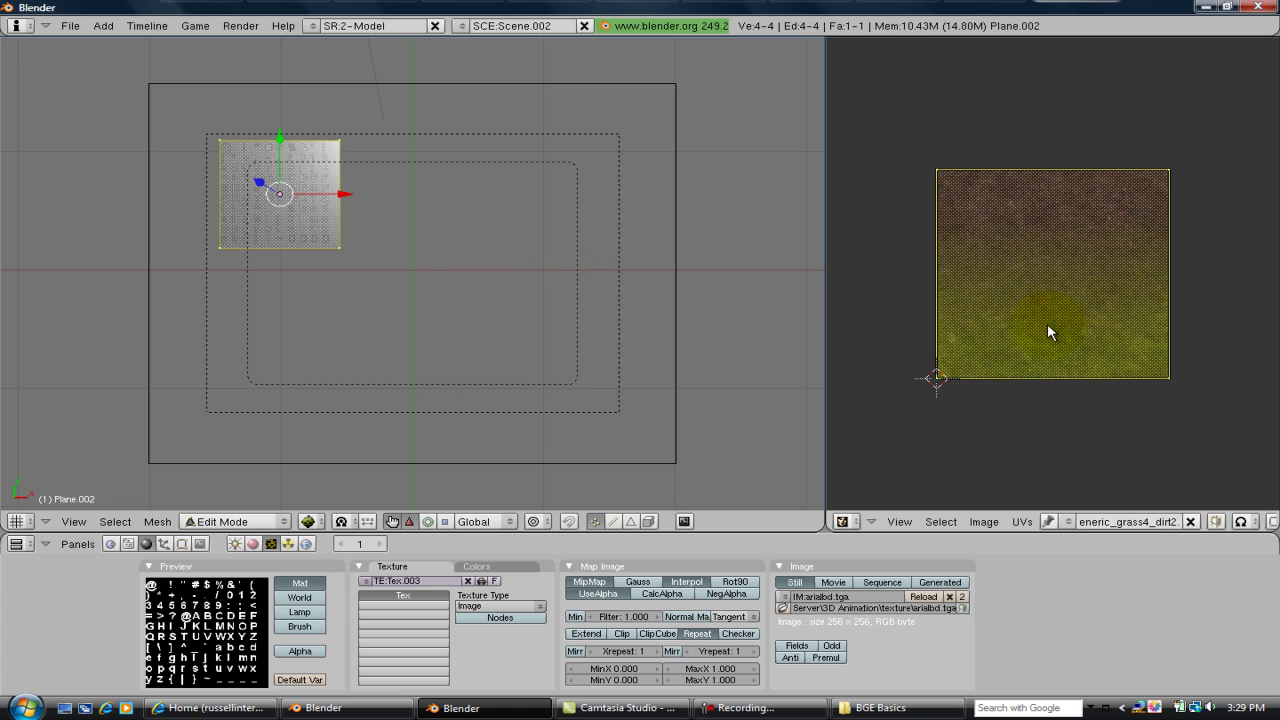
Step: Scale the plane's UV face down to a smaller rectangle inside the image
key(s)
click(948, 396)
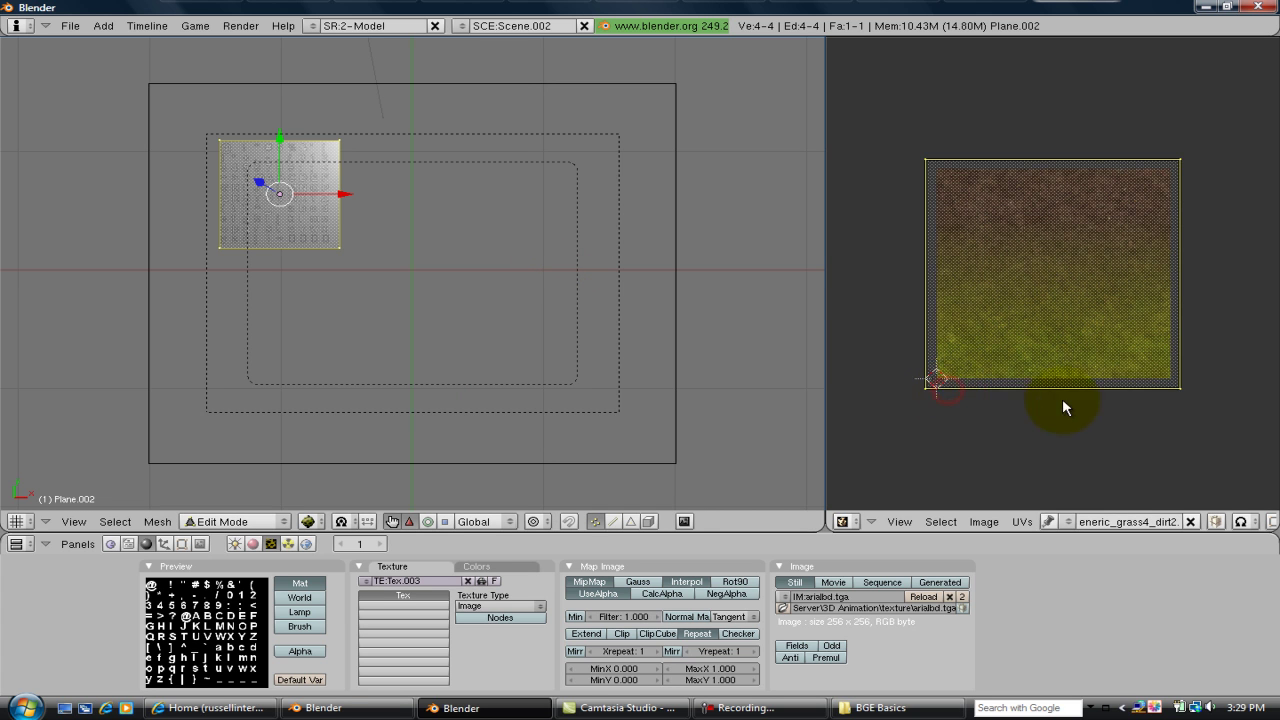
key(s)
click(1071, 355)
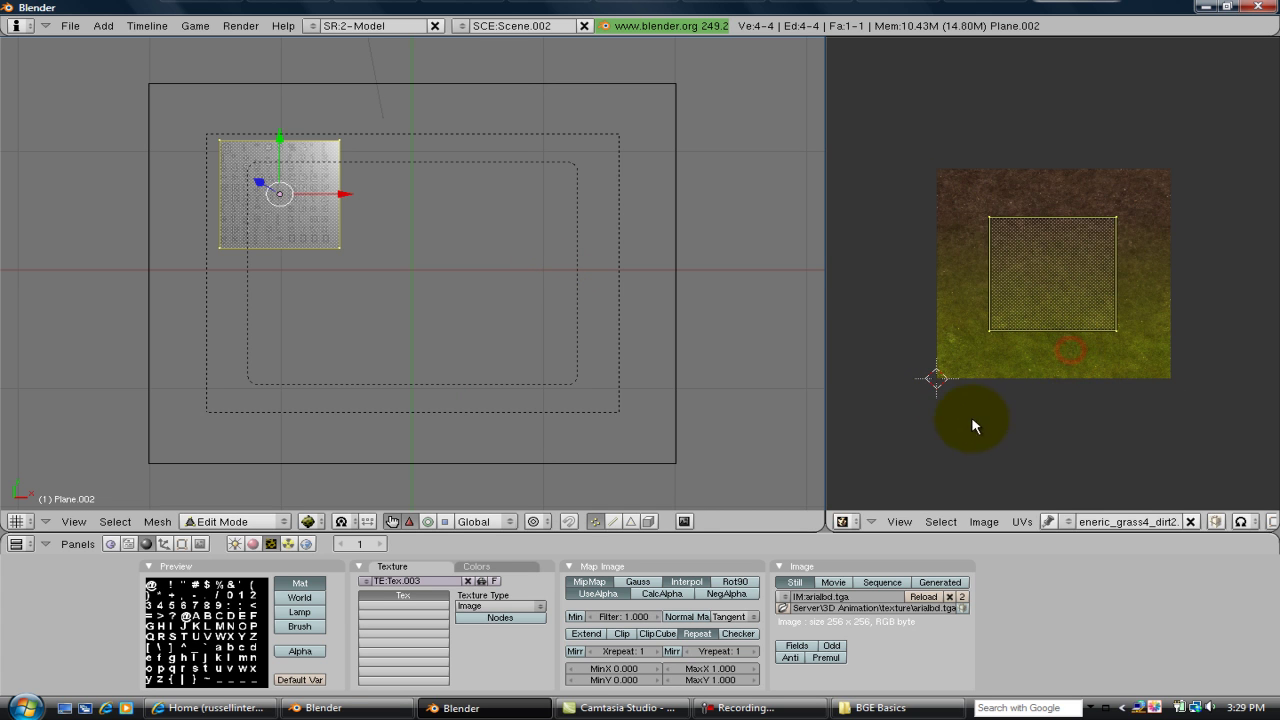
scroll(551, 246, up, 2)
scroll(290, 165, up, 1)
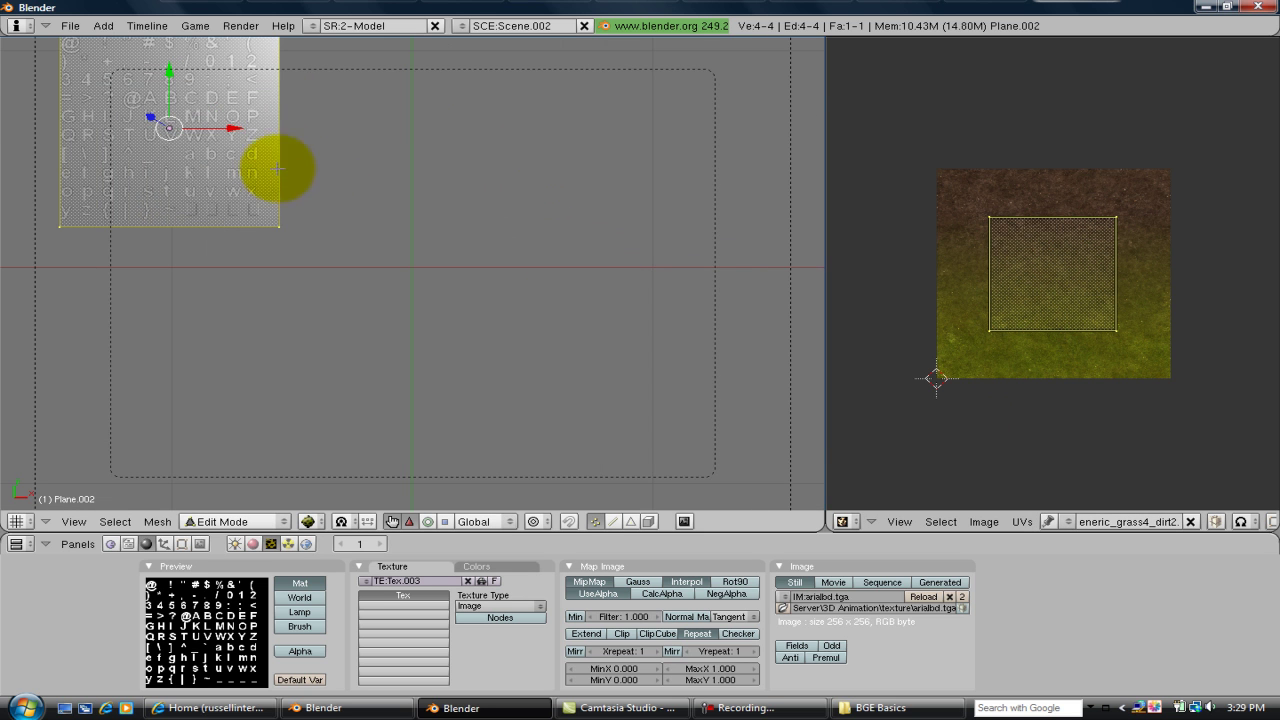
scroll(243, 157, down, 4)
scroll(412, 270, up, 3)
scroll(412, 270, down, 5)
scroll(412, 270, up, 1)
middle_drag(580, 298, 741, 238)
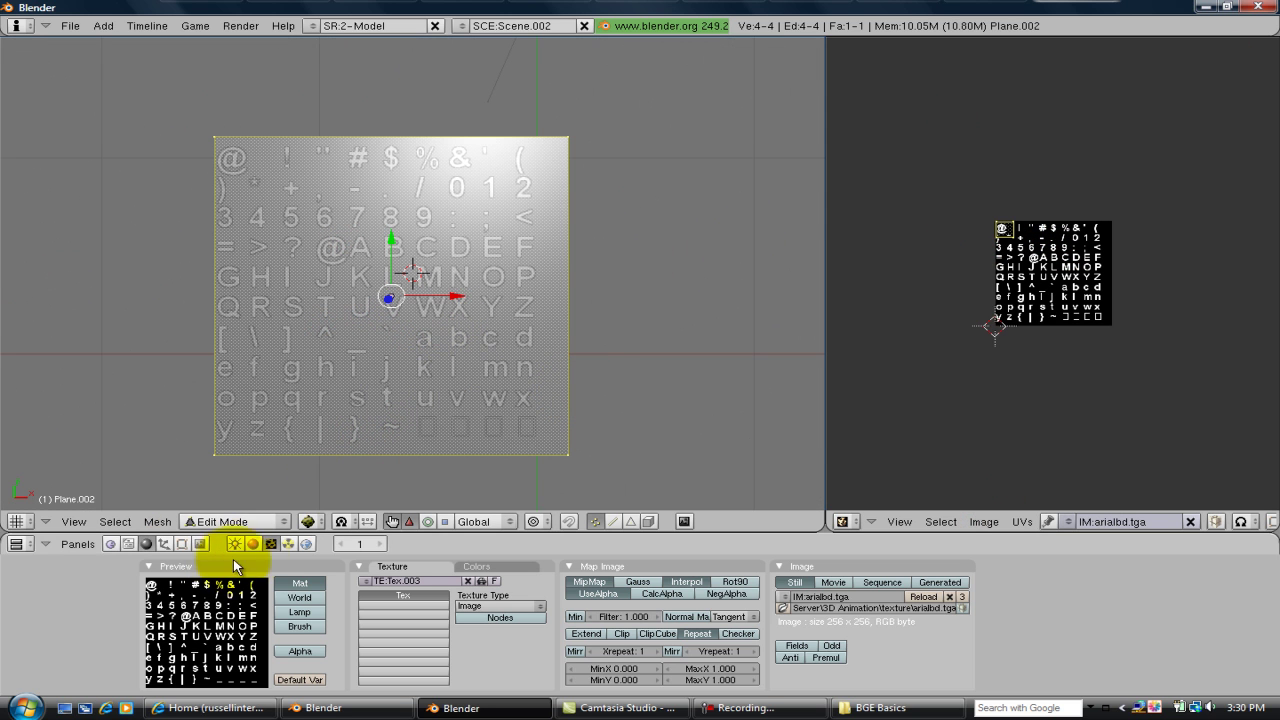
Step: Set the plane material's texture Map Input coordinates to UV
click(252, 544)
click(1096, 570)
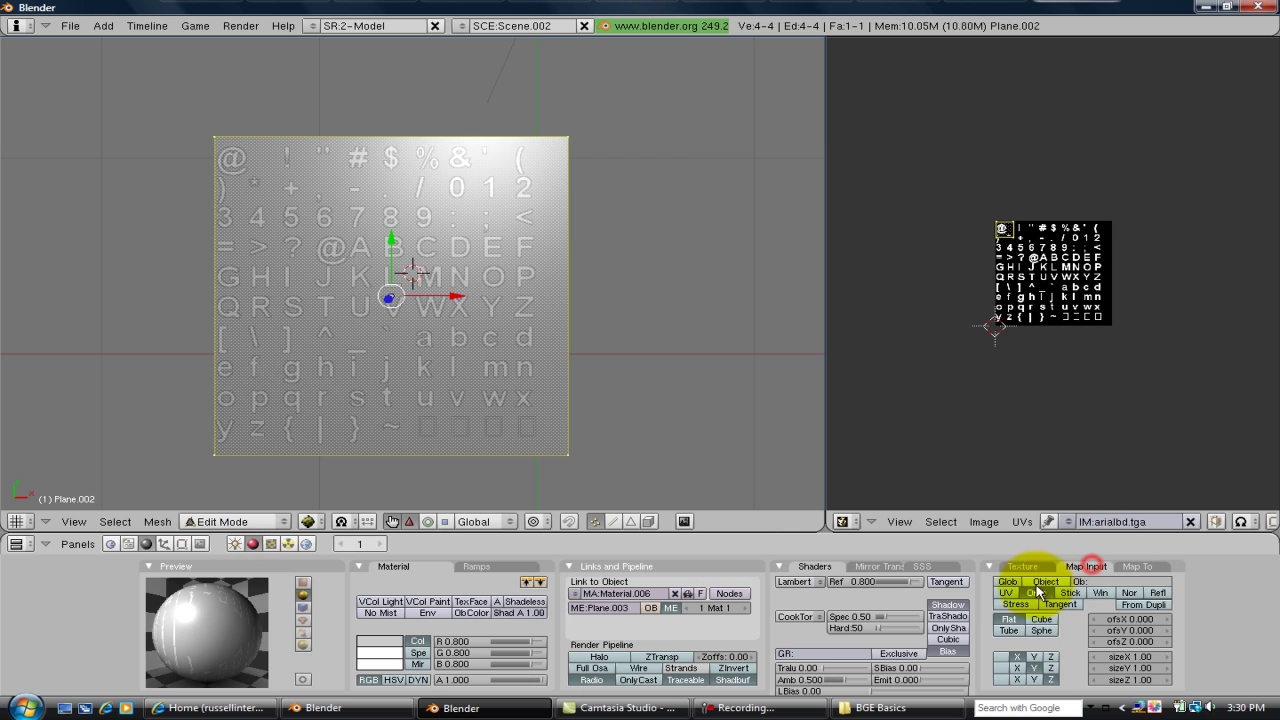
click(1006, 593)
Step: Move the UV face over the first @ character of the font image
key(g)
click(1013, 238)
key(g)
click(1017, 239)
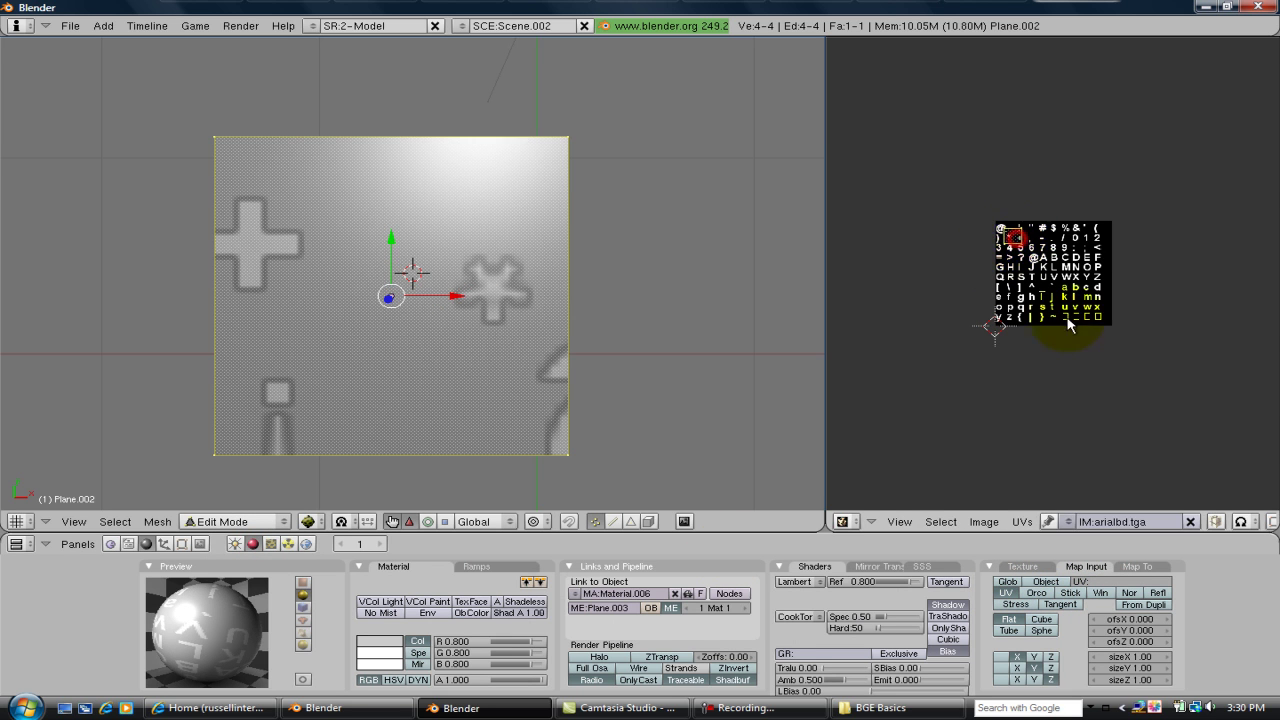
scroll(1068, 323, up, 2)
middle_drag(929, 213, 1073, 305)
key(g)
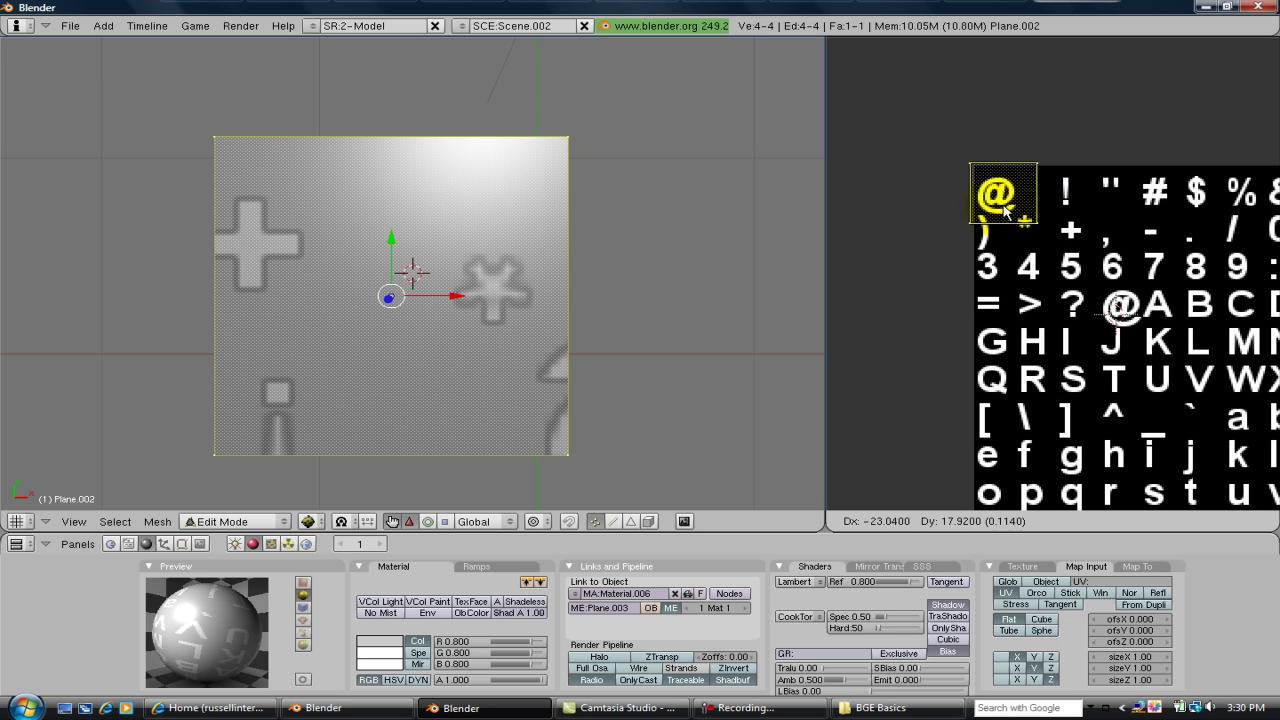
click(1006, 210)
Step: Scale and nudge the UV face until it tightly frames the first @ character
key(s)
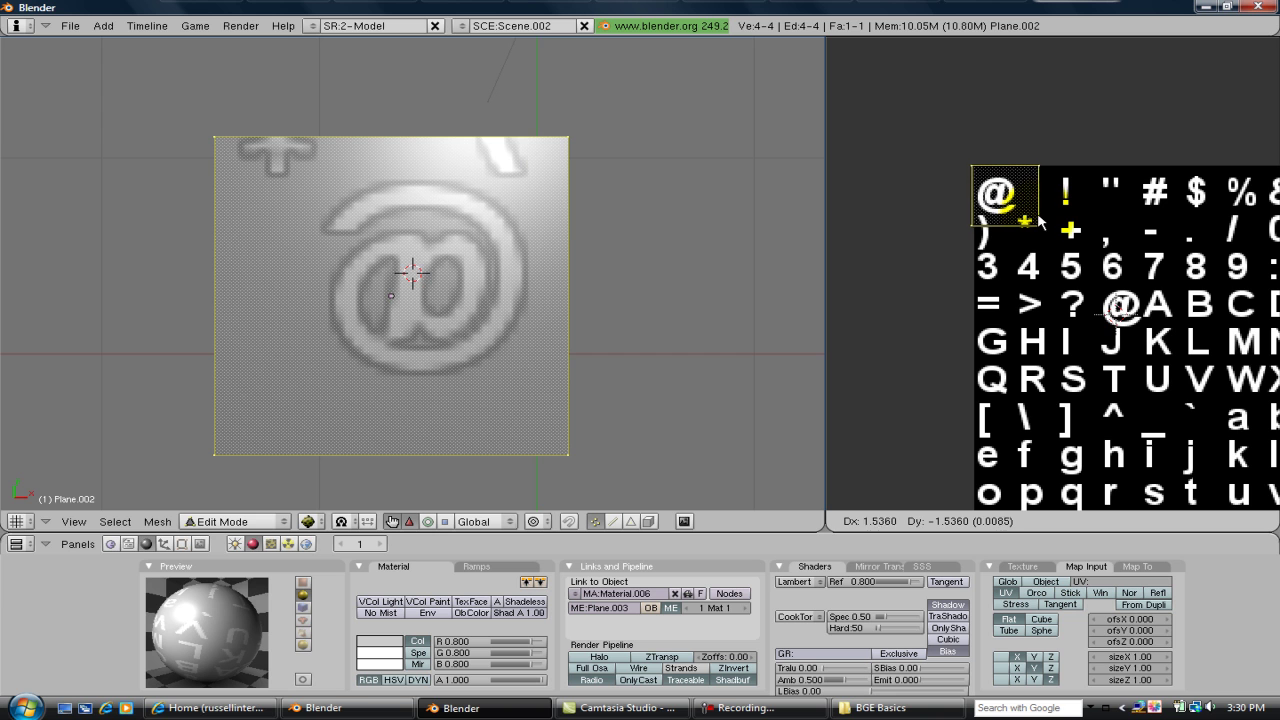
click(1048, 220)
key(g)
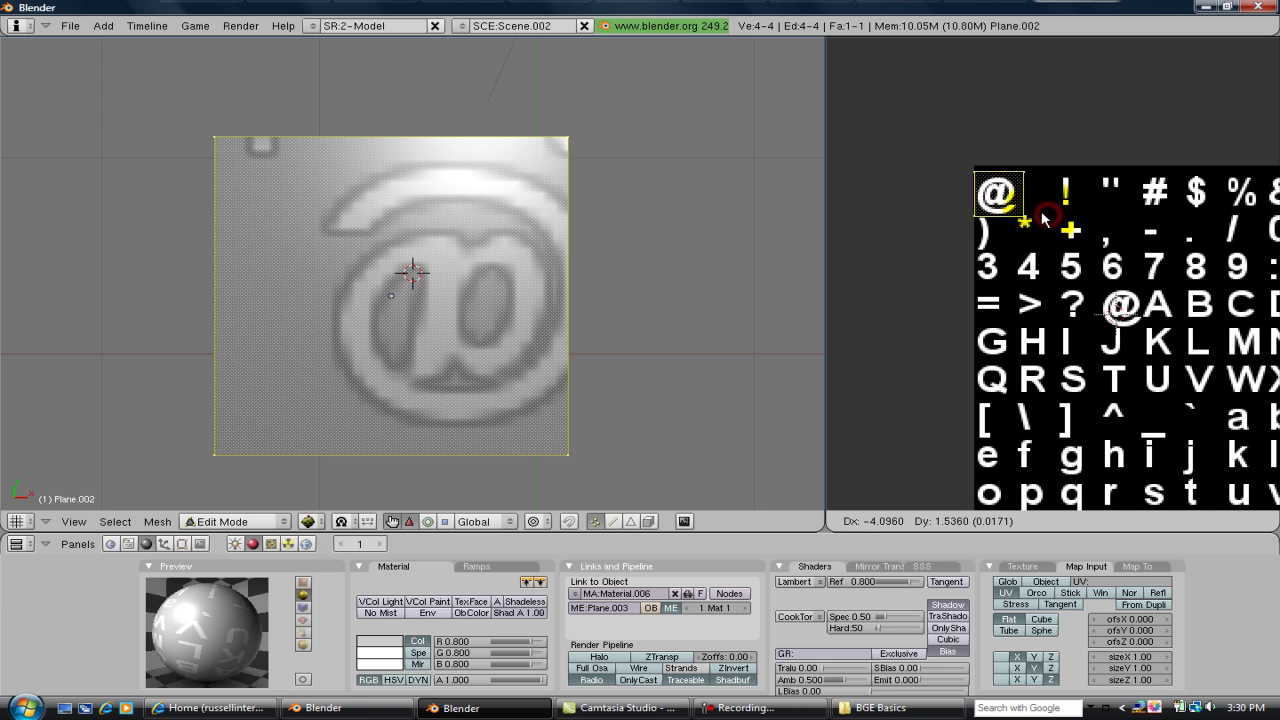
click(1040, 216)
key(g)
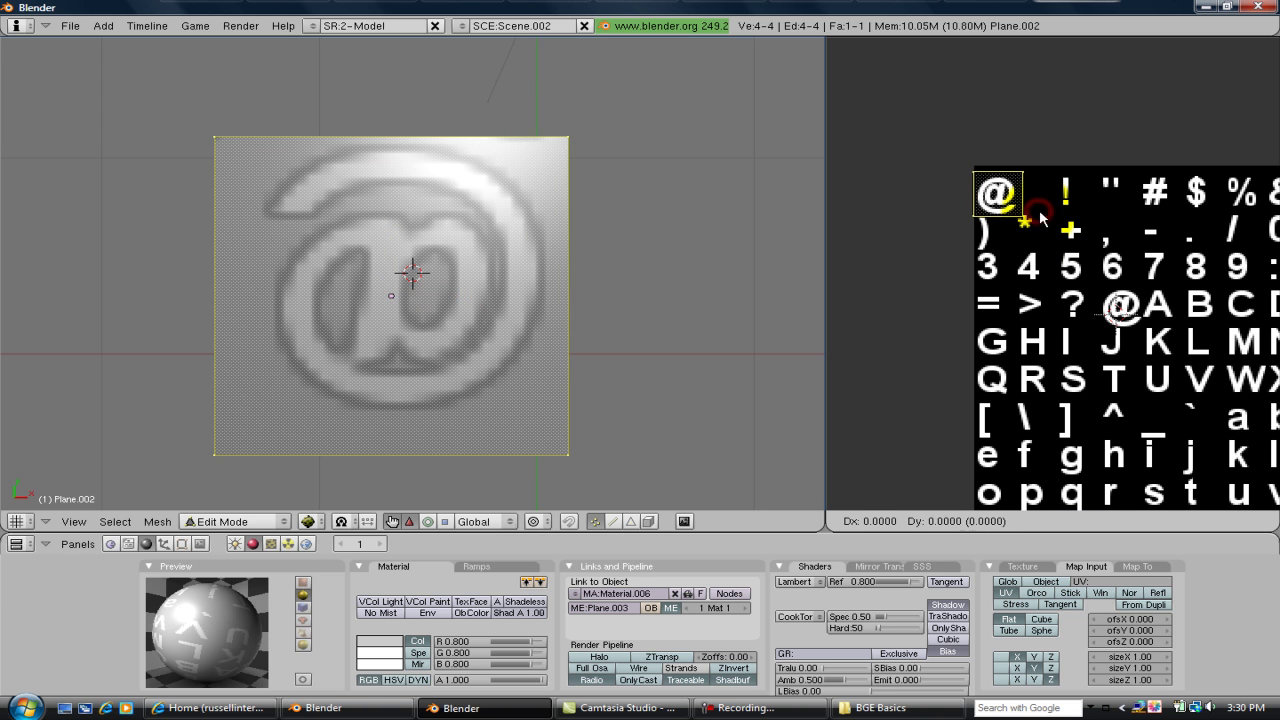
click(1040, 218)
key(s)
click(1041, 221)
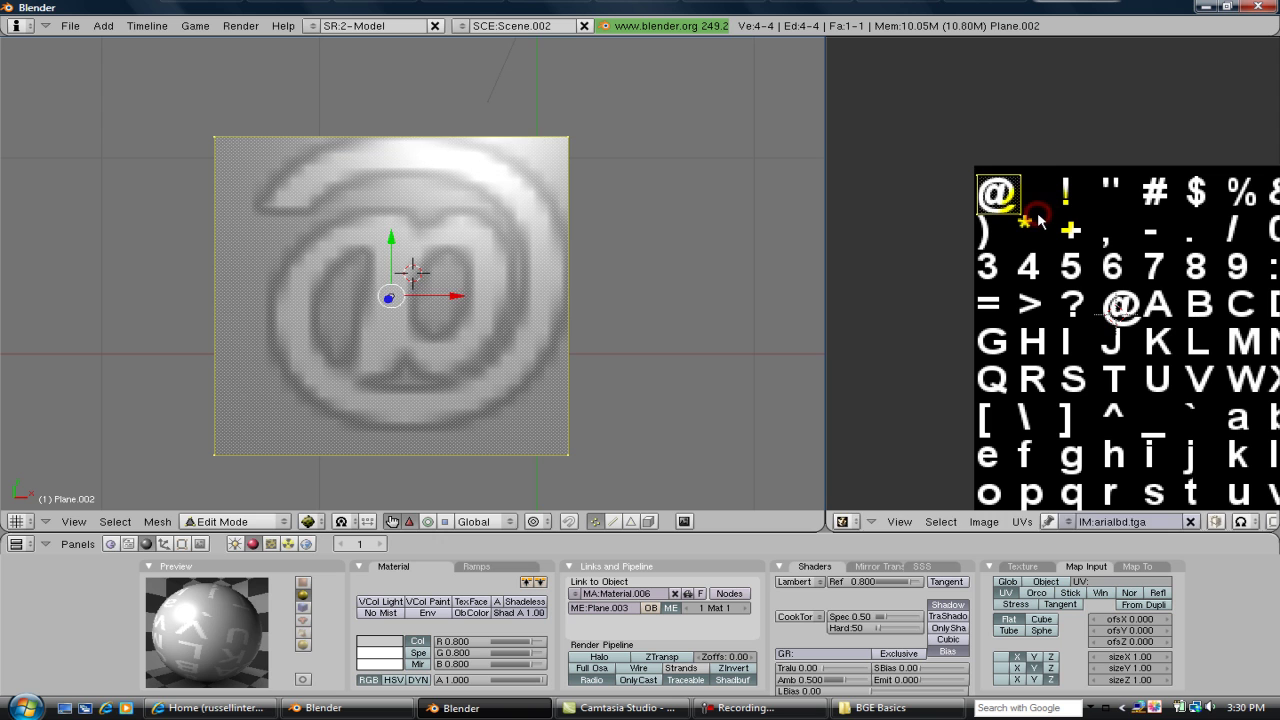
key(g)
click(1040, 218)
key(g)
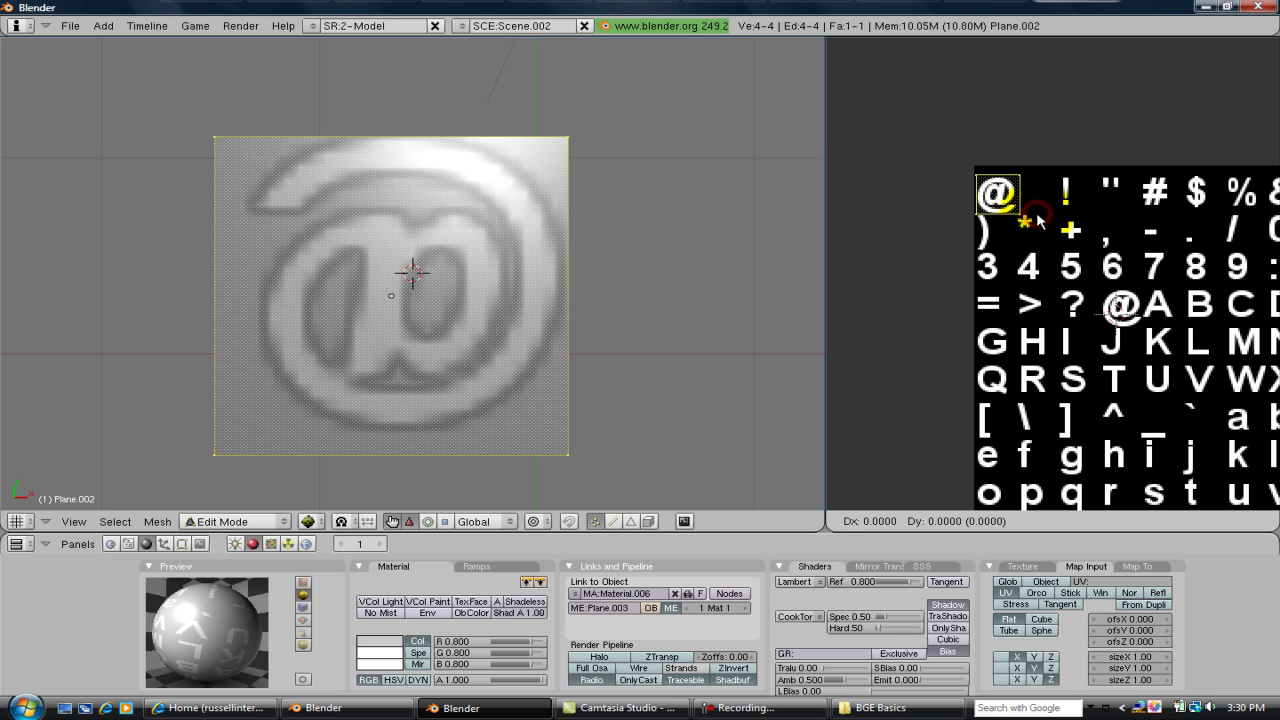
click(1039, 219)
Step: Rotate the UV face half a turn so the @ appears upright on the plane
key(r)
click(1039, 202)
key(r)
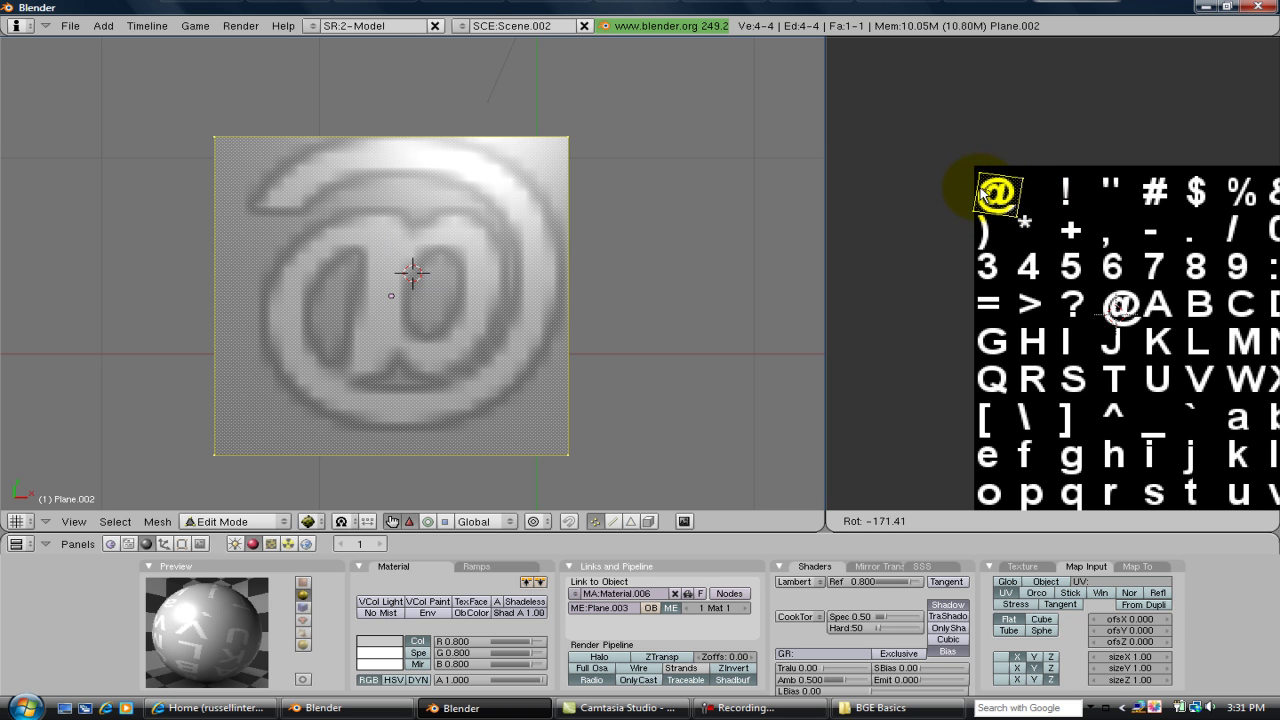
click(981, 194)
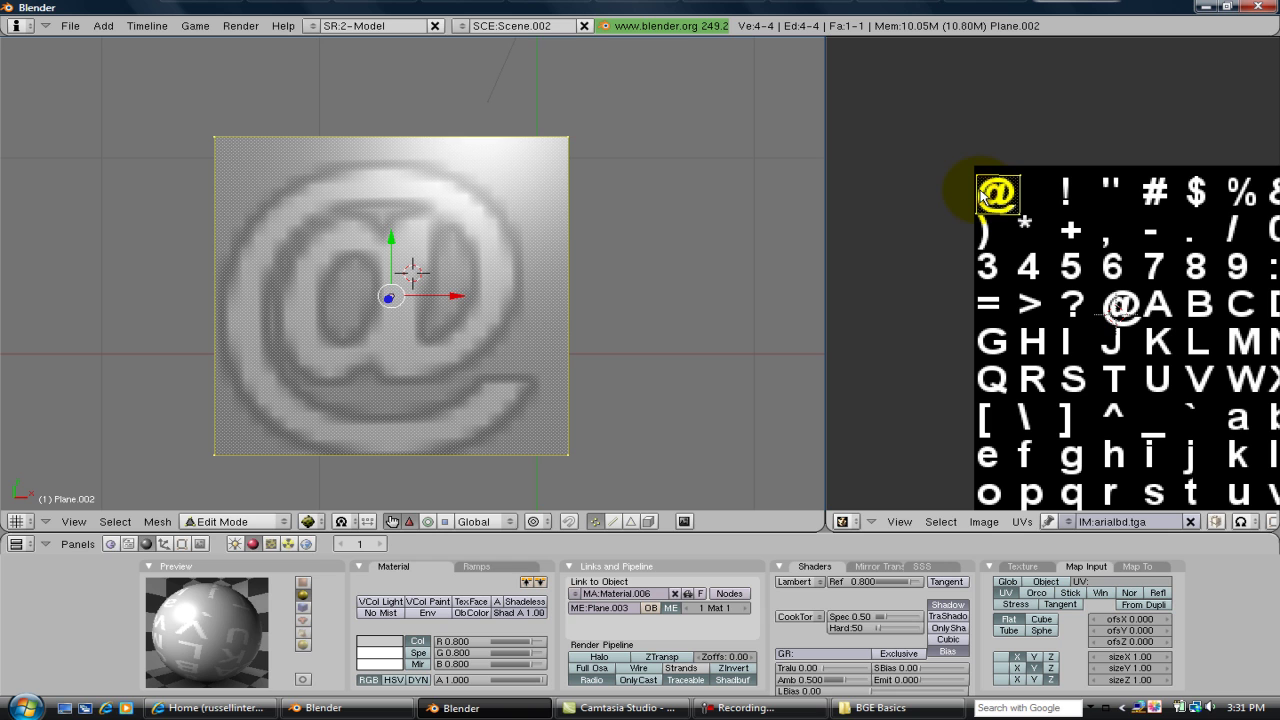
Step: Nudge the rotated UV face to center the @ character on the plane
key(g)
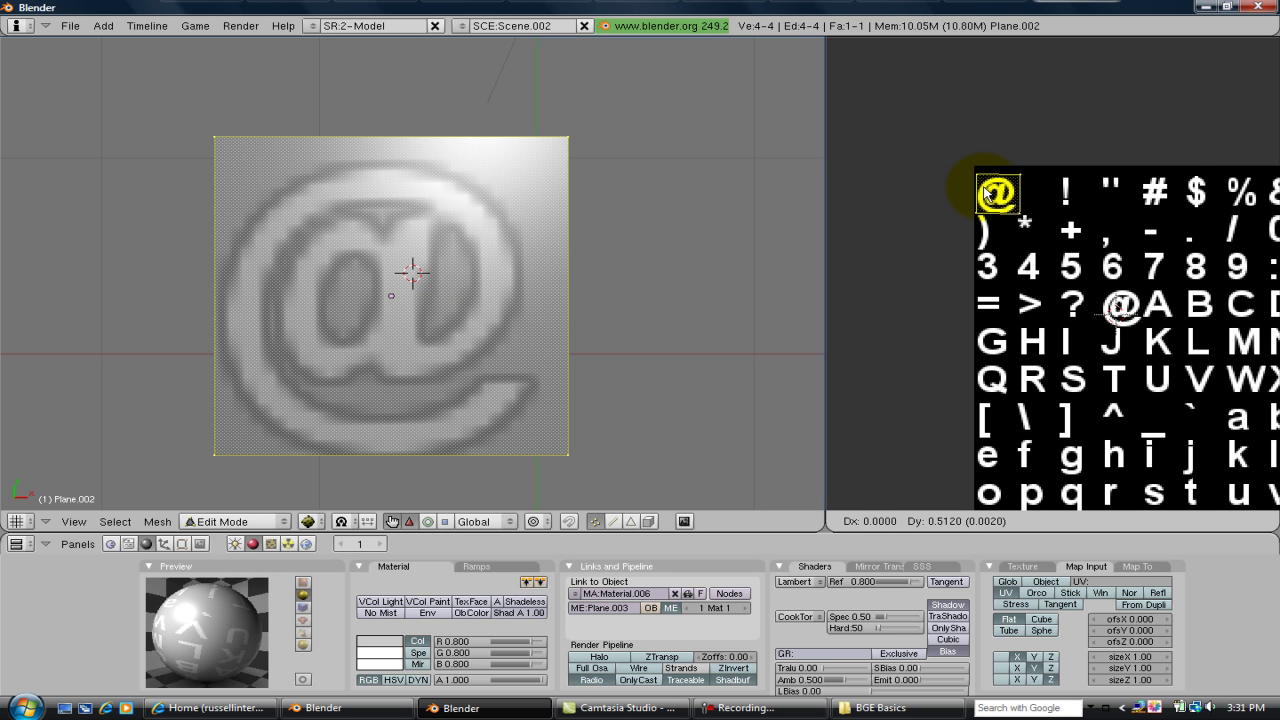
click(985, 194)
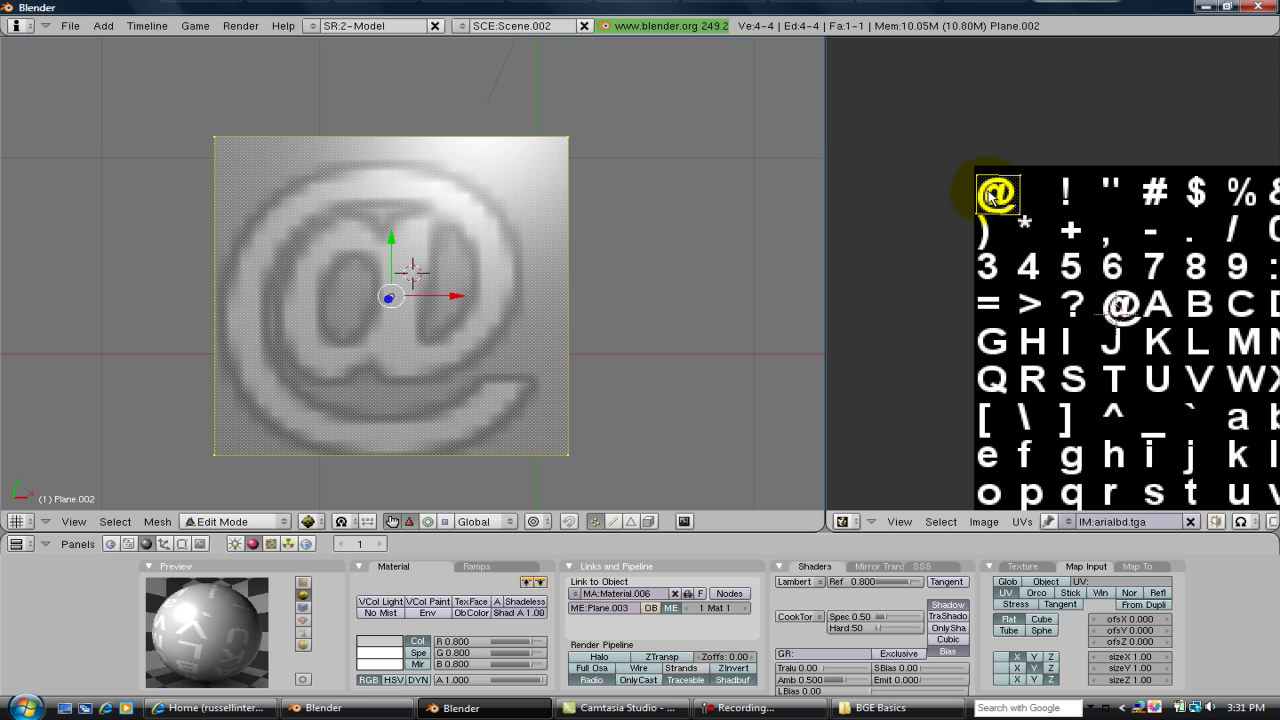
key(g)
click(988, 195)
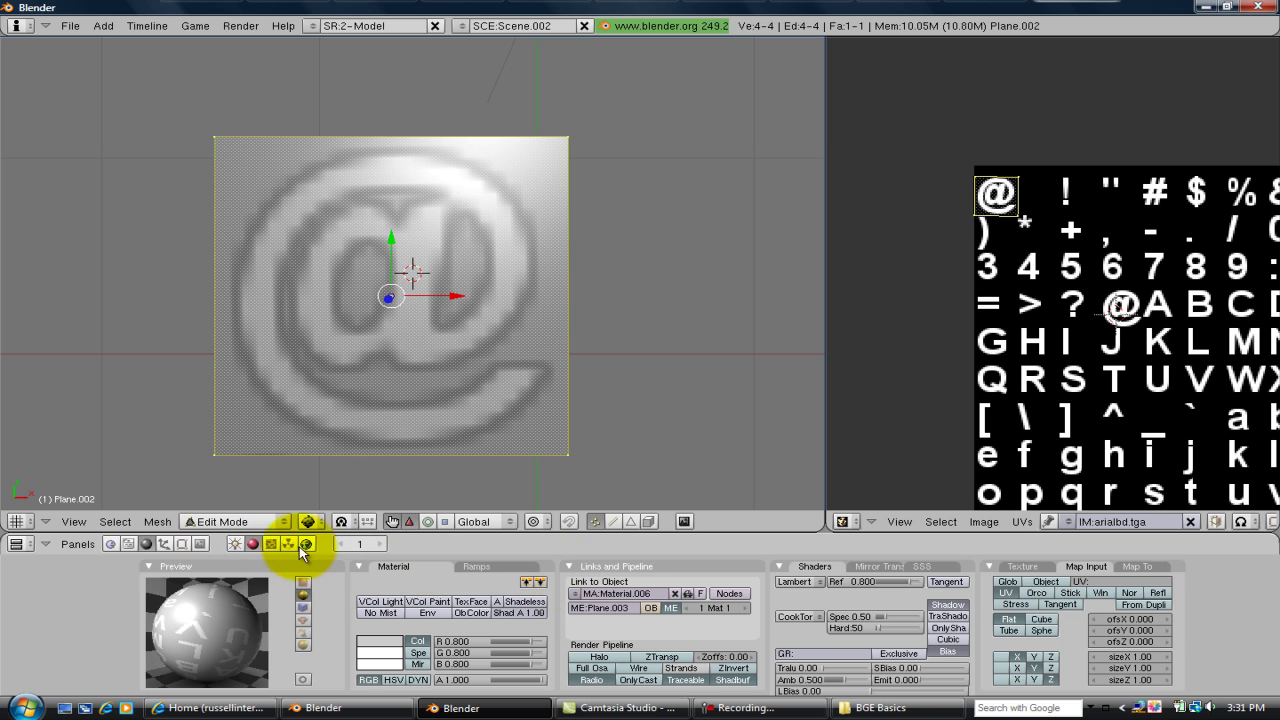
Step: Enable the Twoside and Text options in the plane's texture face settings
click(182, 544)
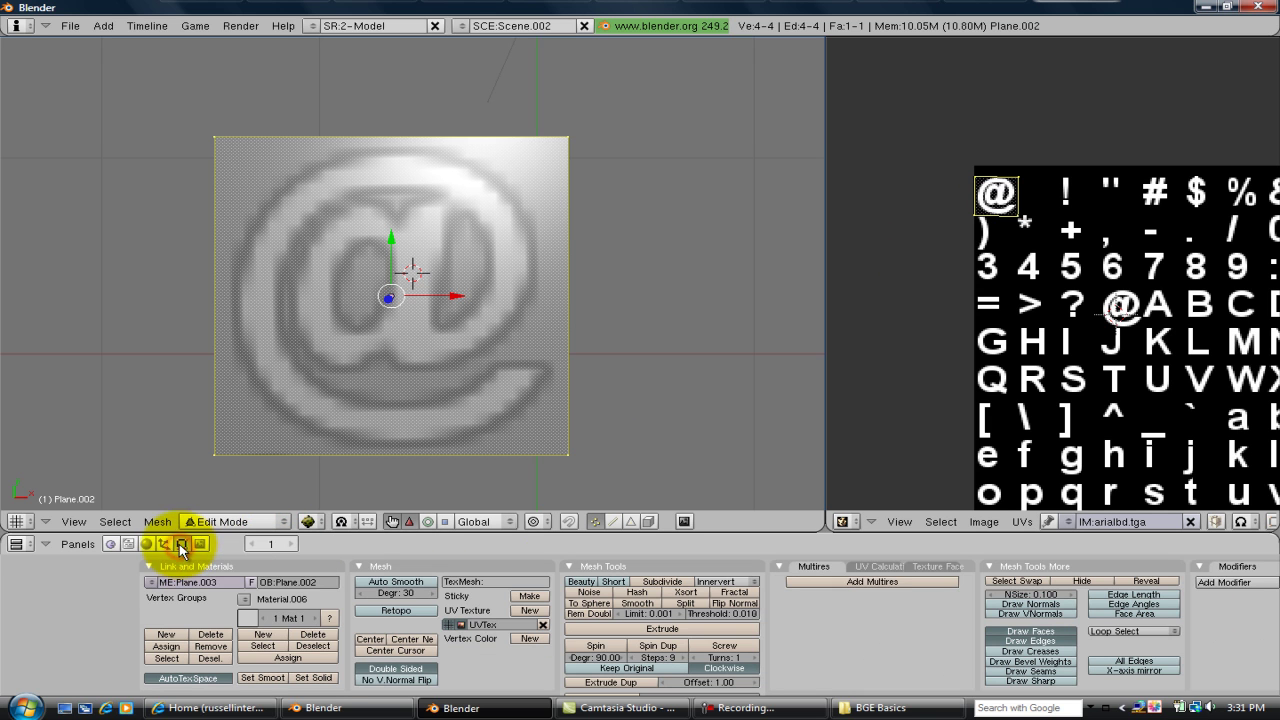
click(942, 567)
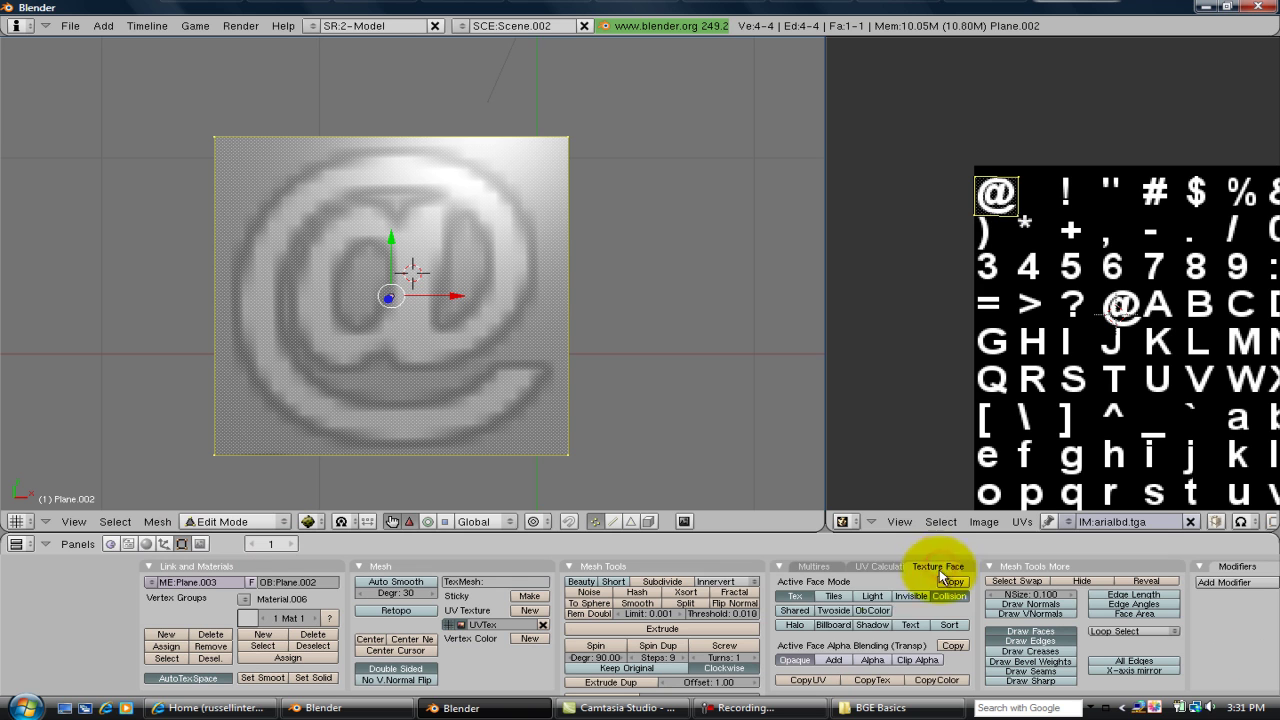
click(834, 609)
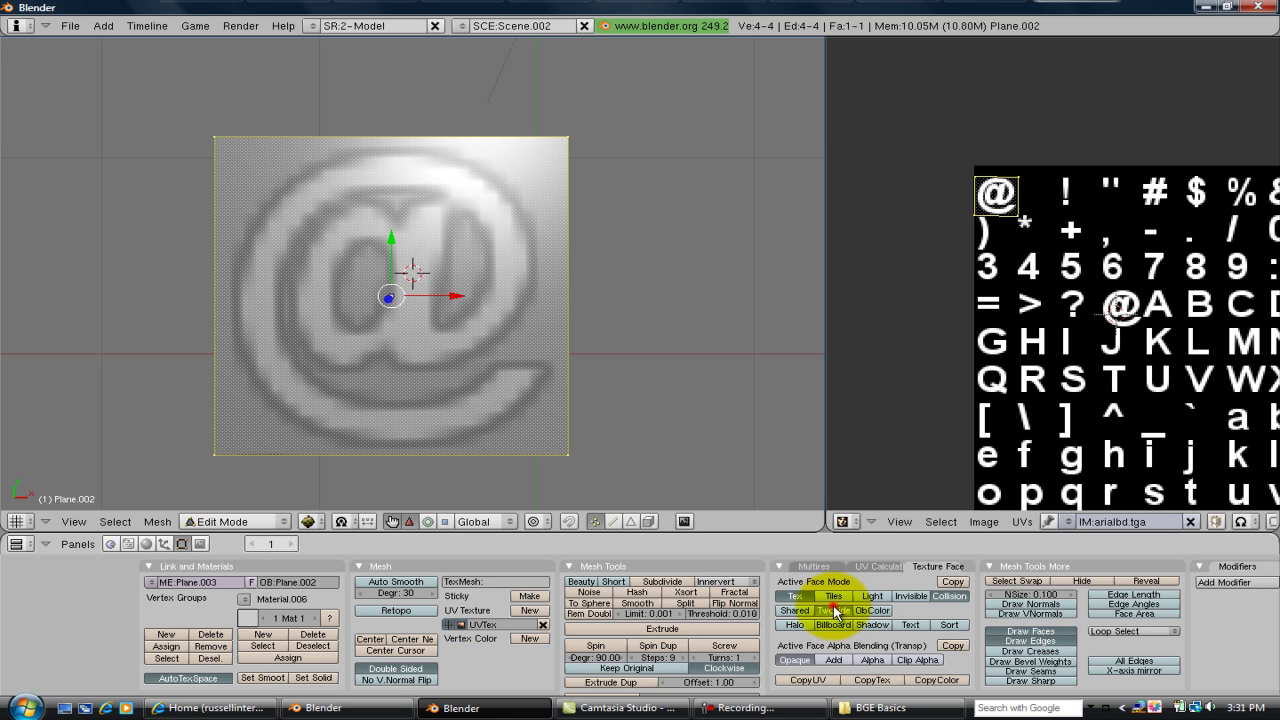
click(910, 625)
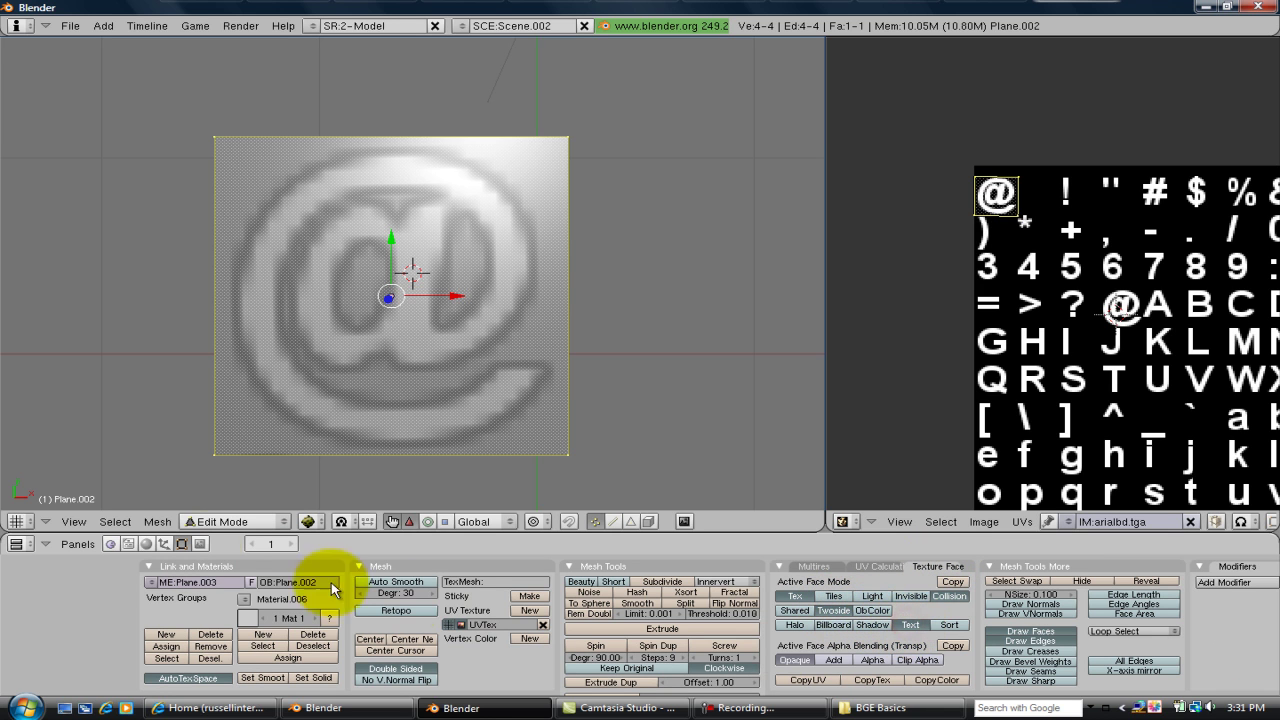
Step: Add a game property of type String named Score to the plane
click(112, 545)
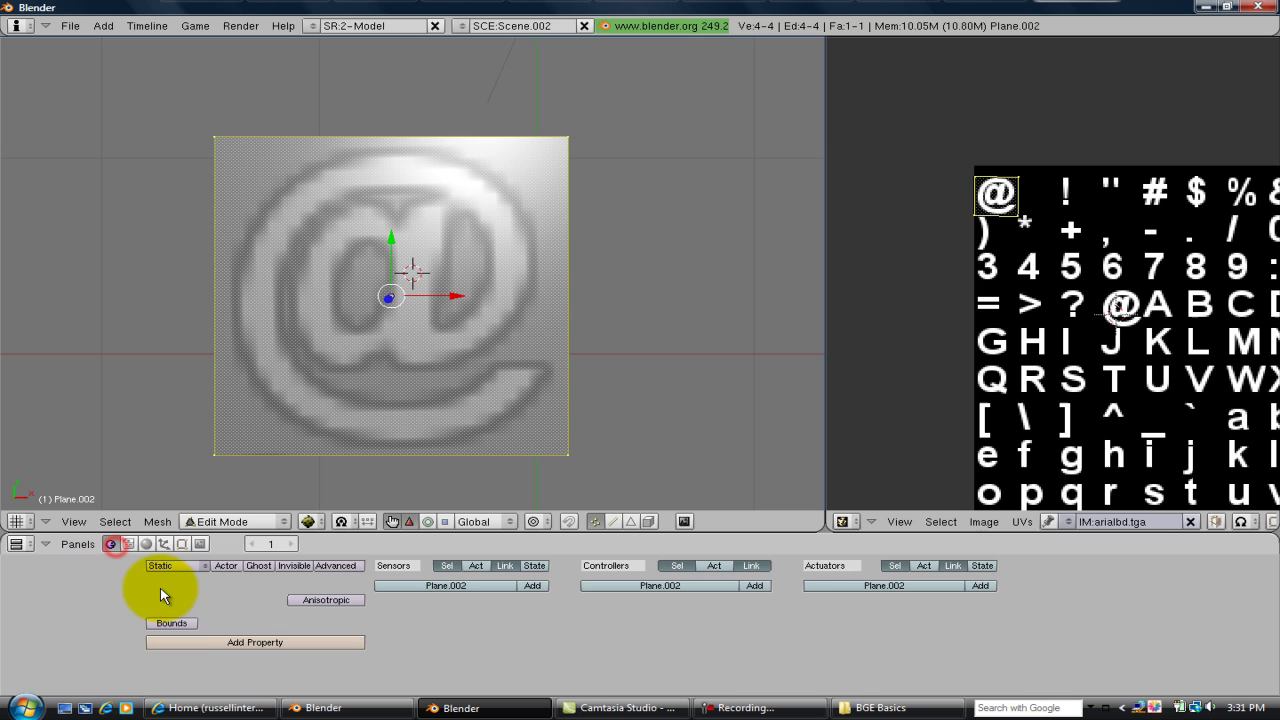
click(214, 641)
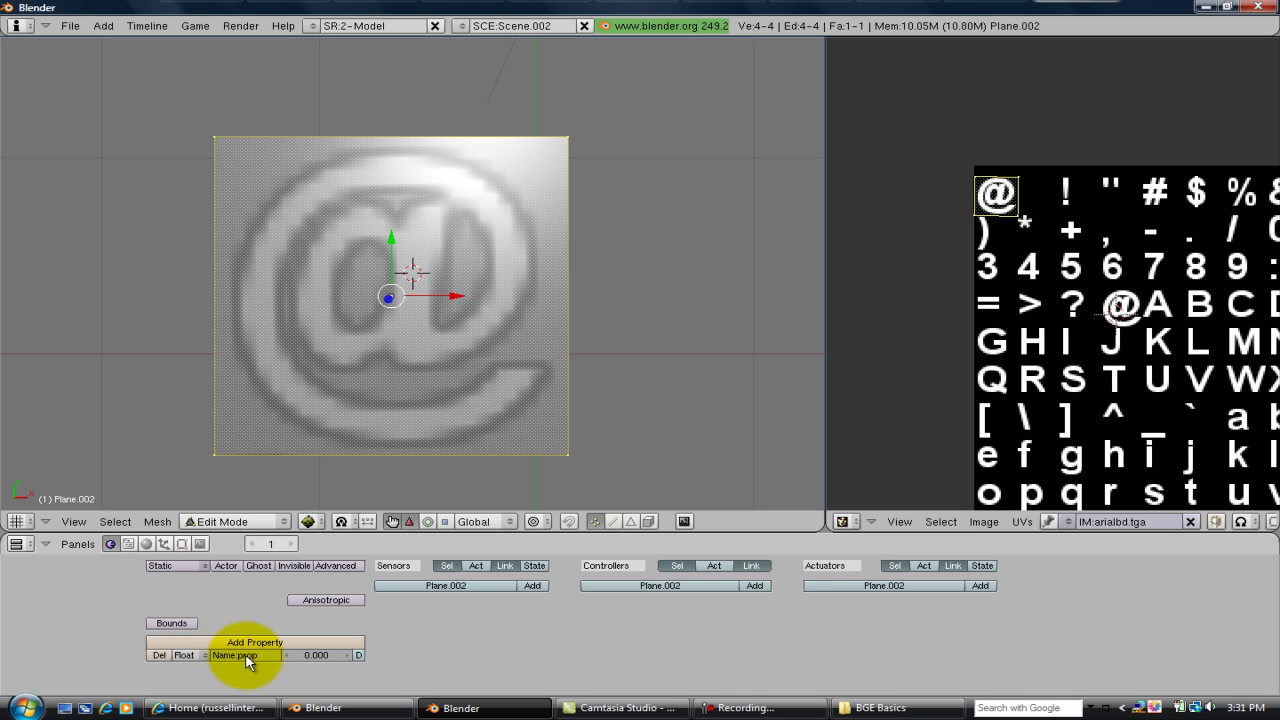
click(199, 611)
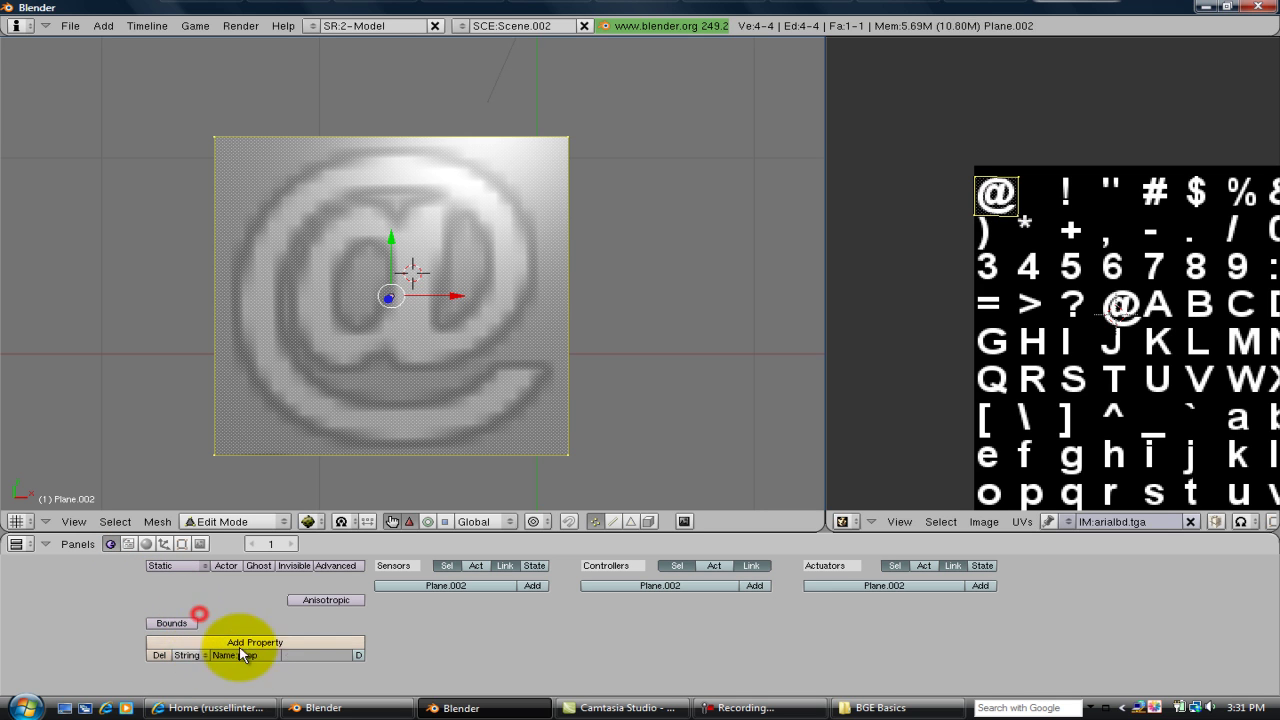
click(498, 633)
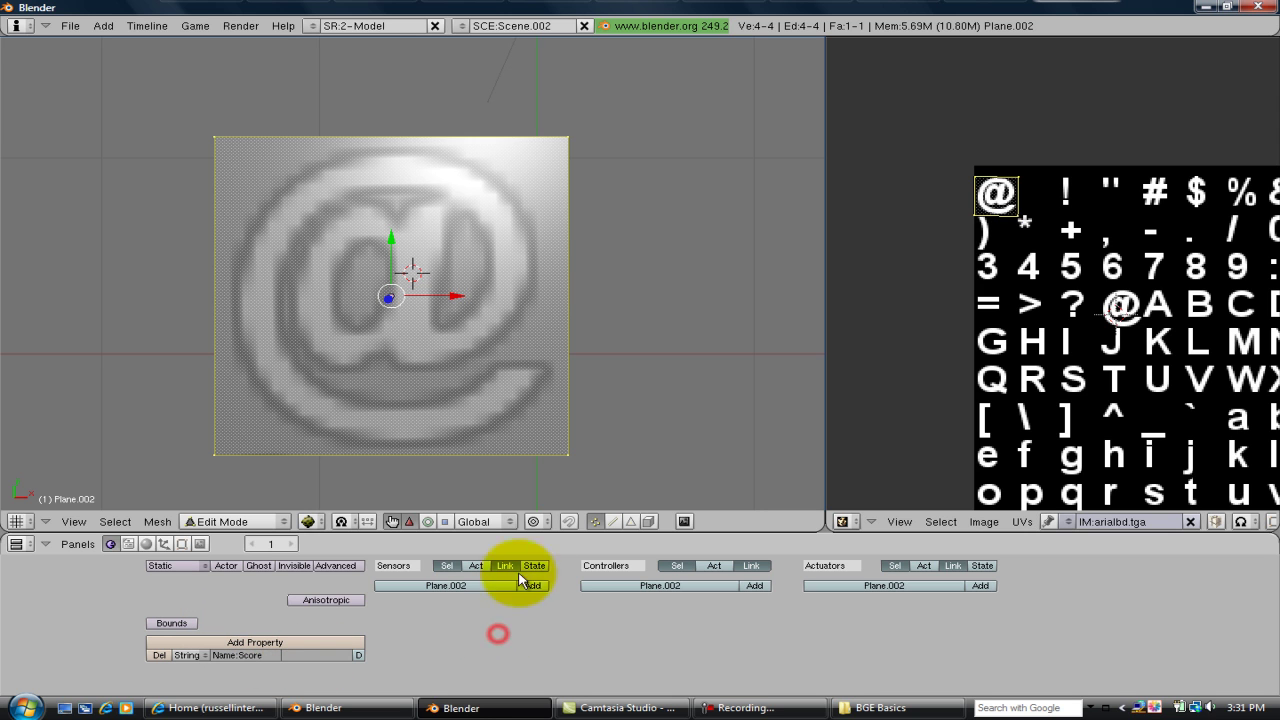
Step: Look through the scene camera, leave mesh editing and run the game to test the text plane
key(KP_0)
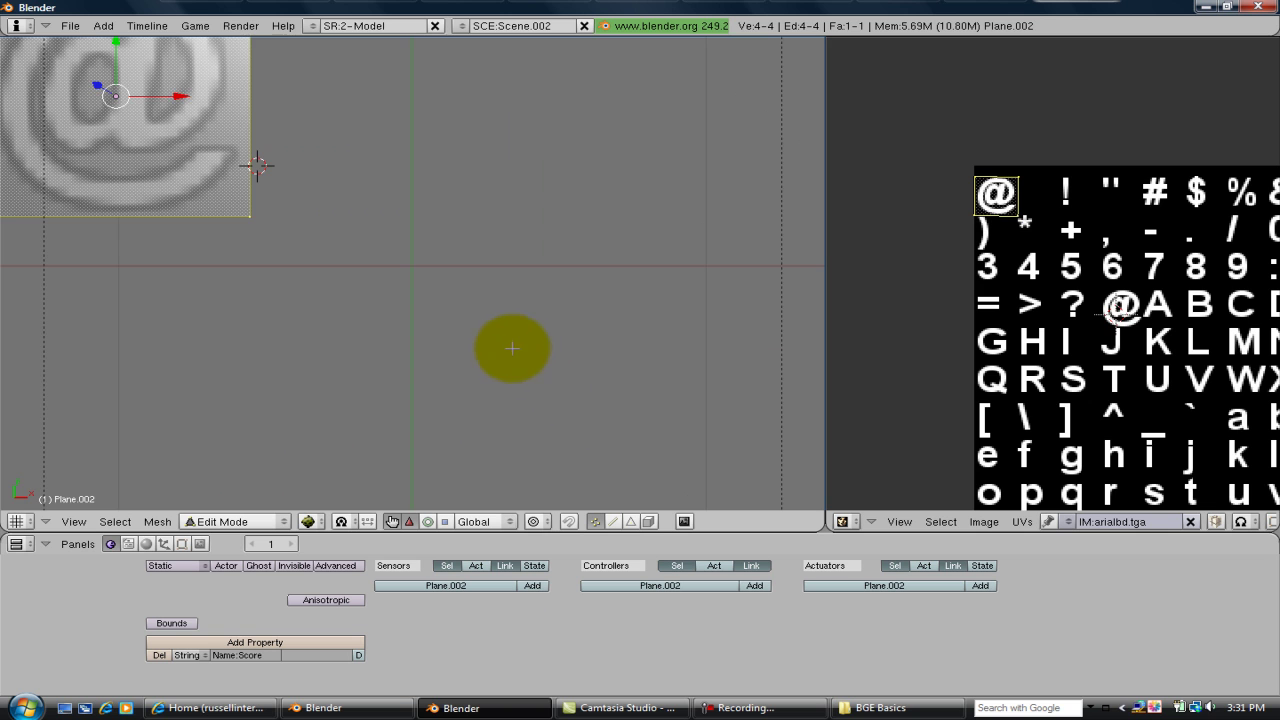
scroll(522, 334, down, 3)
key(p)
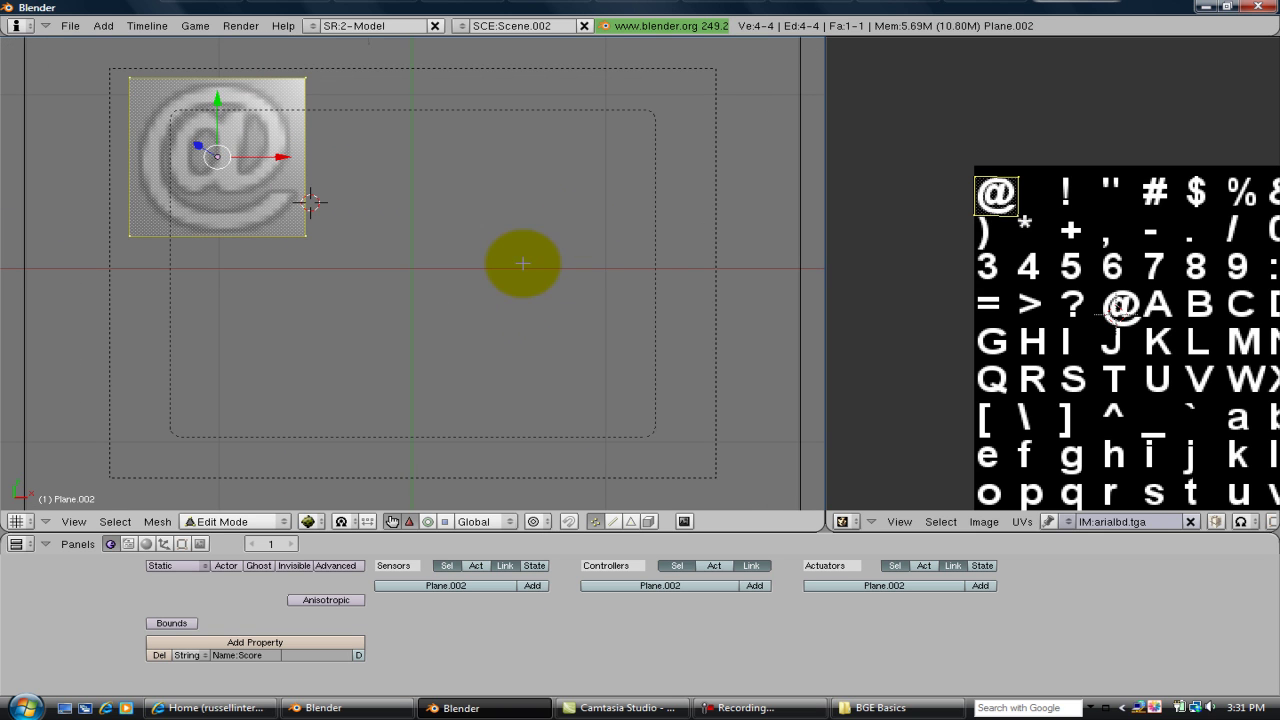
key(Tab)
key(p)
key(Escape)
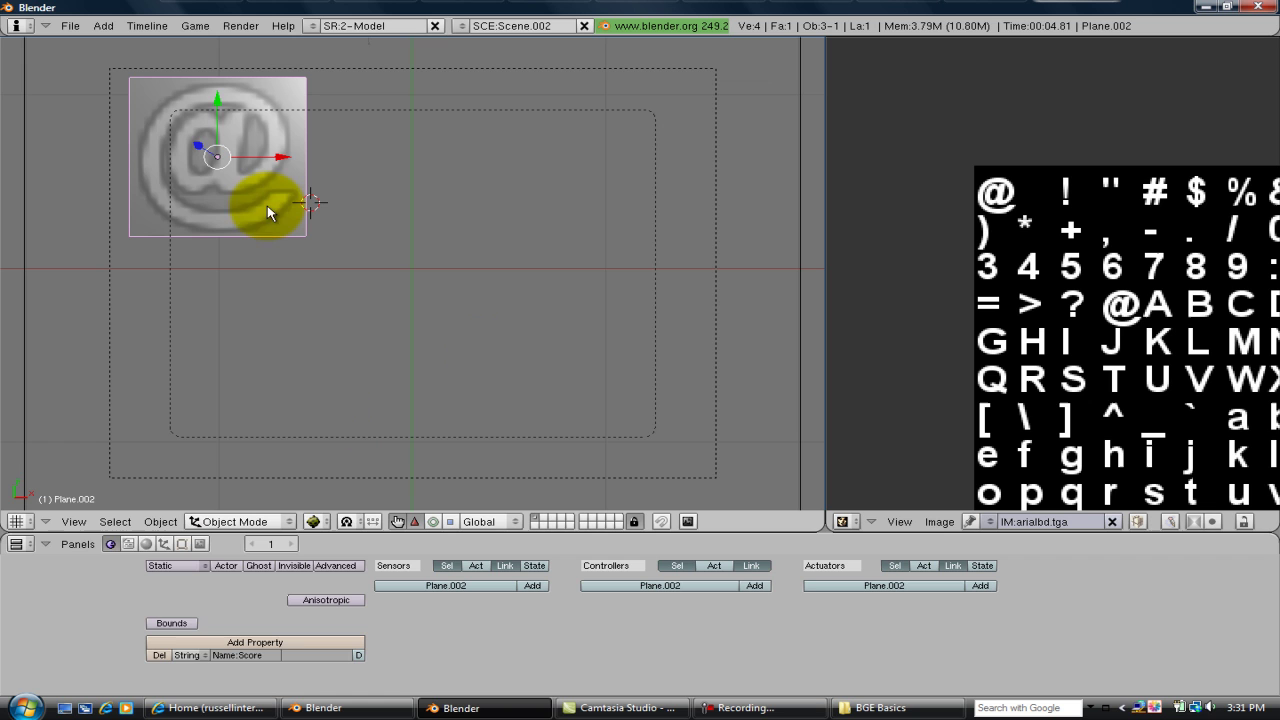
Step: Color the plane's material red, and rename its string property to Text with the value Score
click(146, 544)
key(F4)
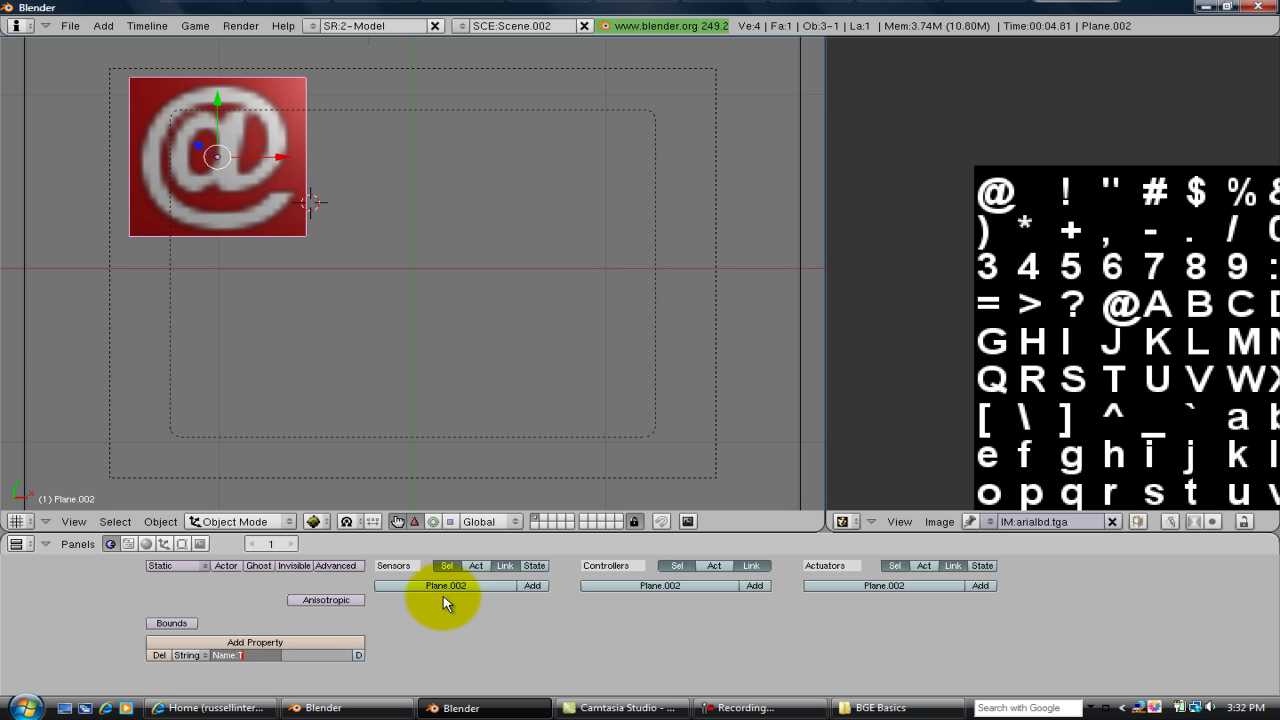
text(t)
key(Tab)
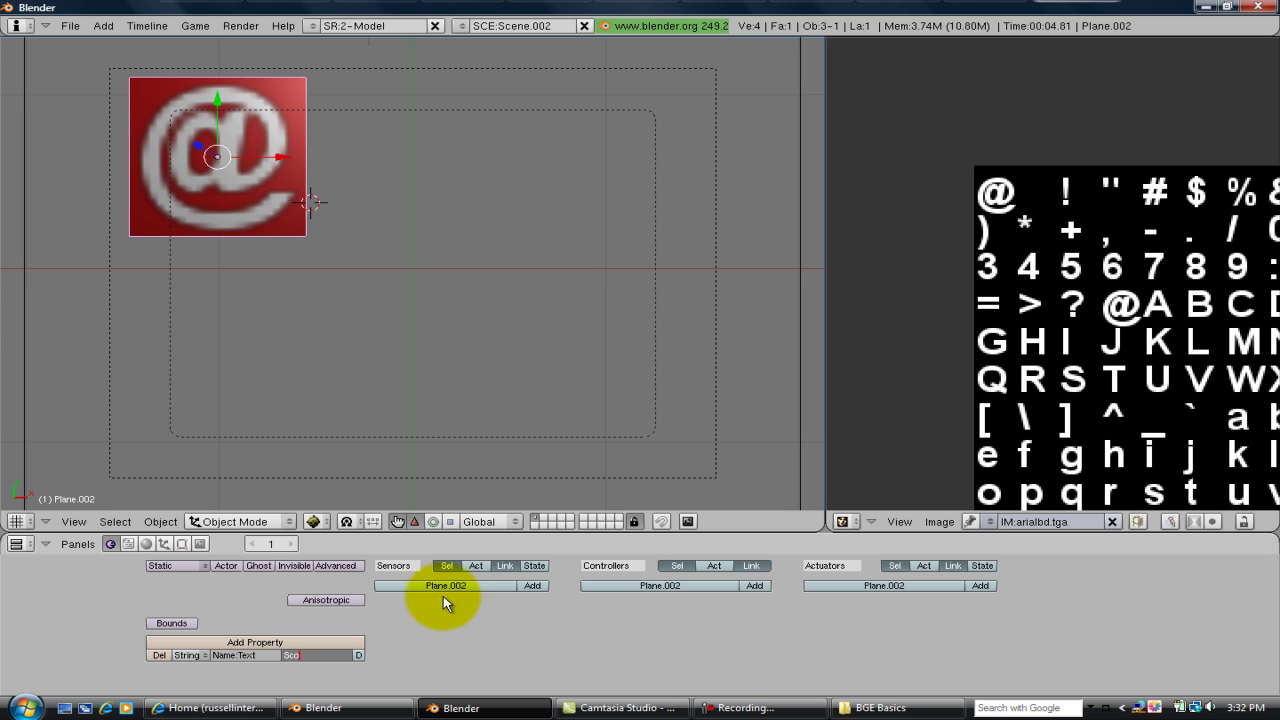
click(444, 603)
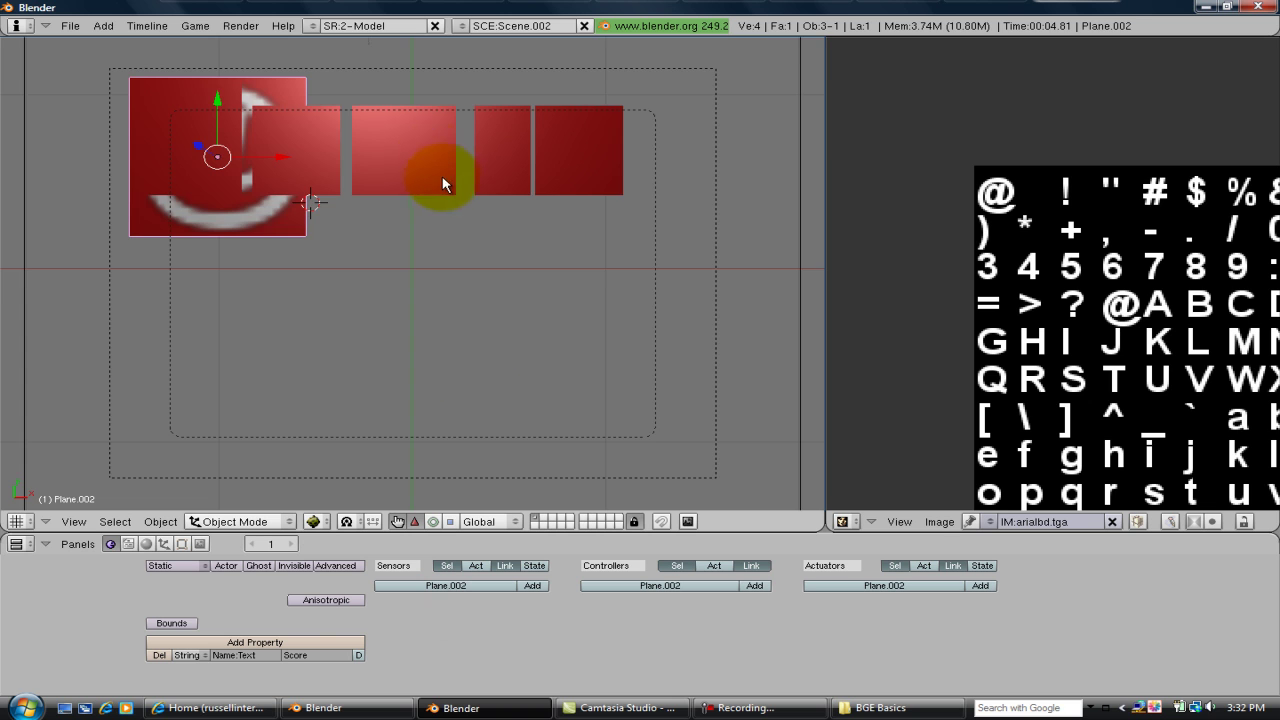
Step: Shrink the Score text plane and move it into the upper-left corner of the camera frame, checking it in the running game
key(p)
key(Escape)
key(s)
click(429, 164)
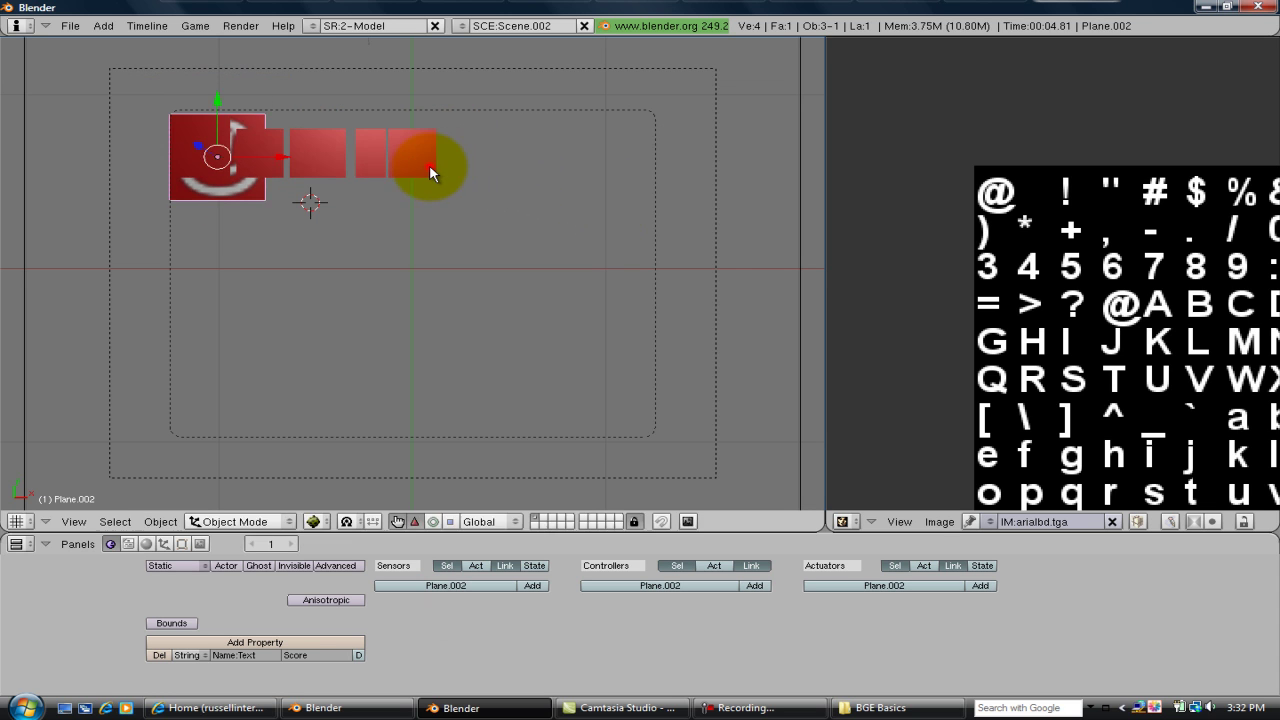
key(g)
click(373, 118)
key(s)
click(387, 133)
key(g)
click(376, 129)
key(p)
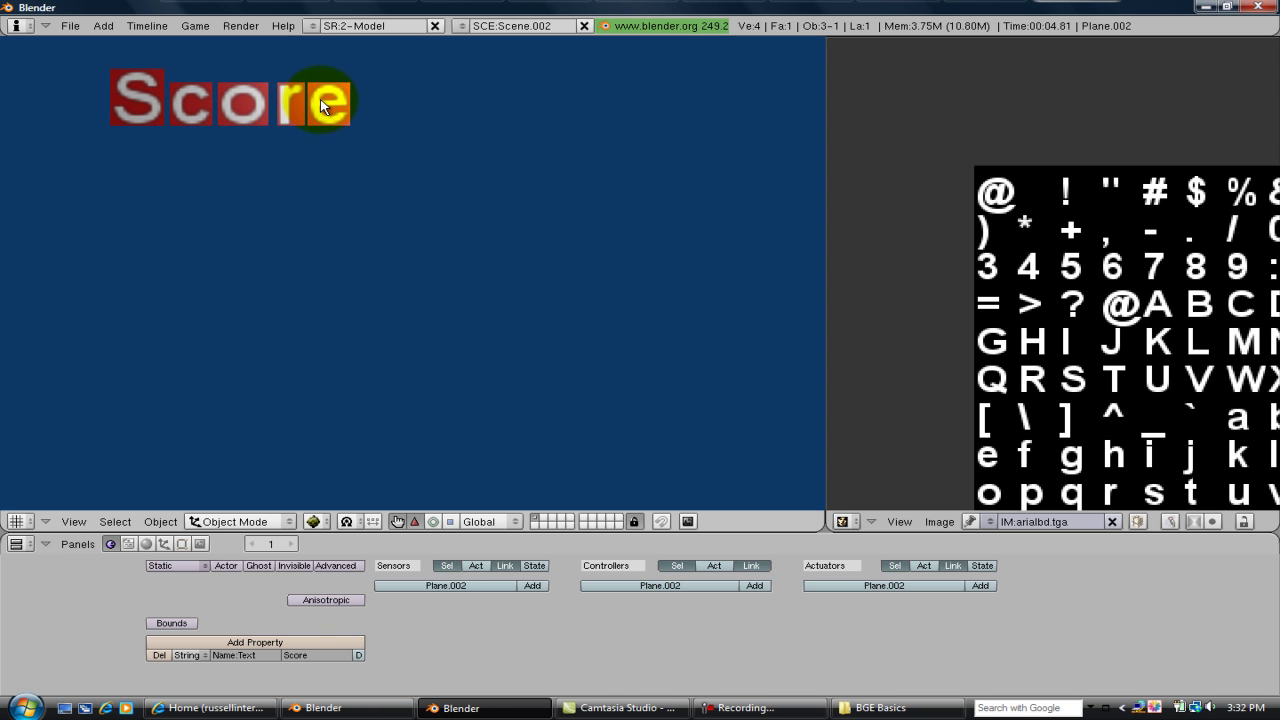
key(Escape)
Step: Duplicate the Score text plane and place the copy to the right of the word, level with the original
key(shift+d)
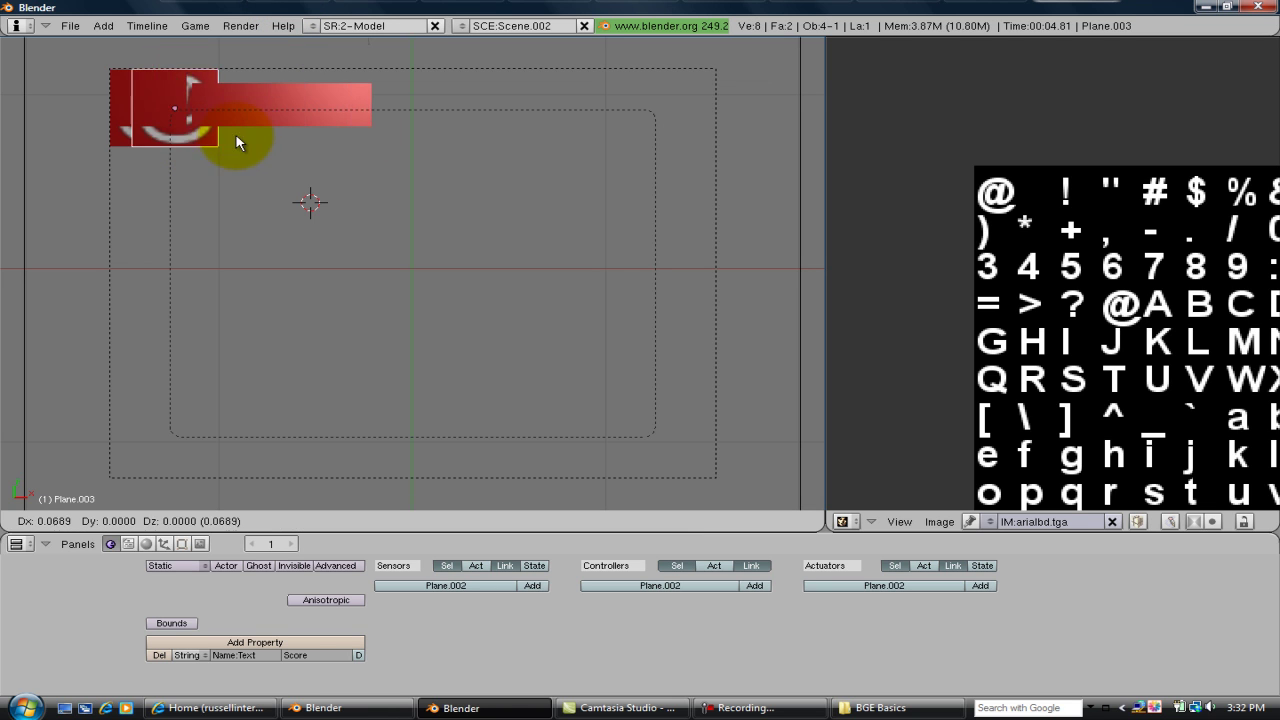
click(452, 132)
key(g)
click(449, 137)
Step: Change the duplicate plane's Text property to type Int and test it in the game
click(190, 655)
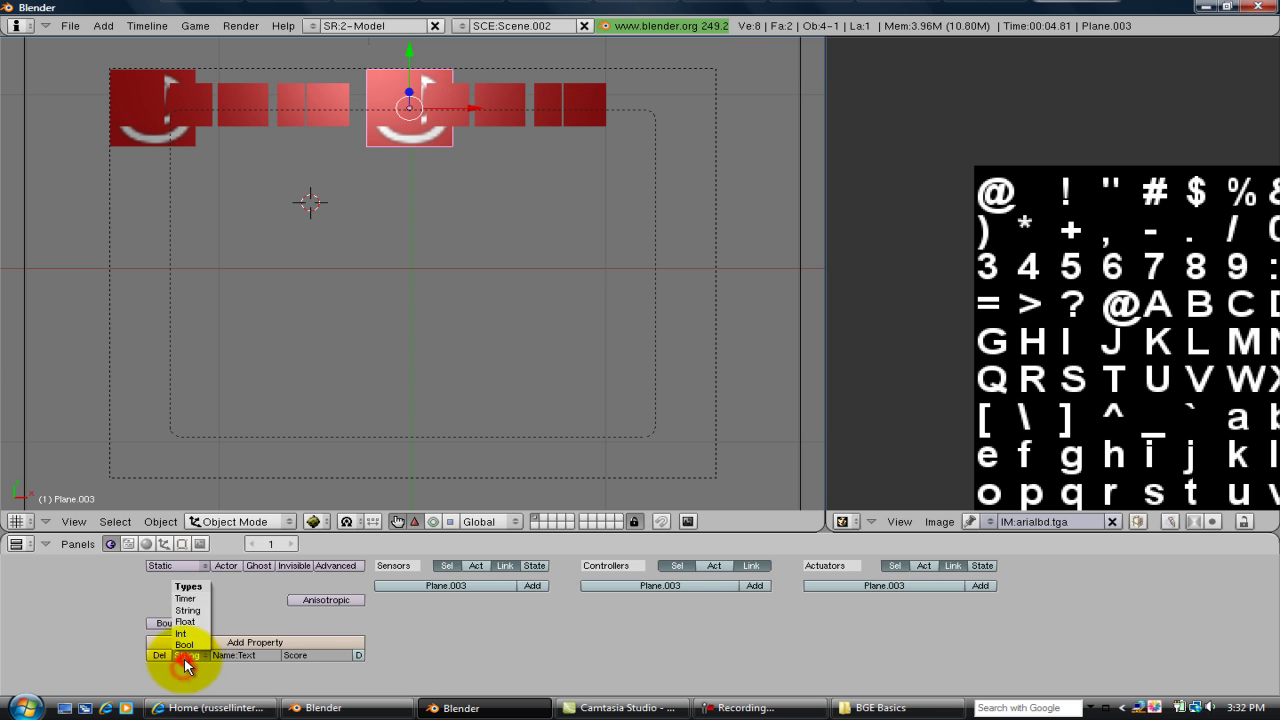
click(190, 622)
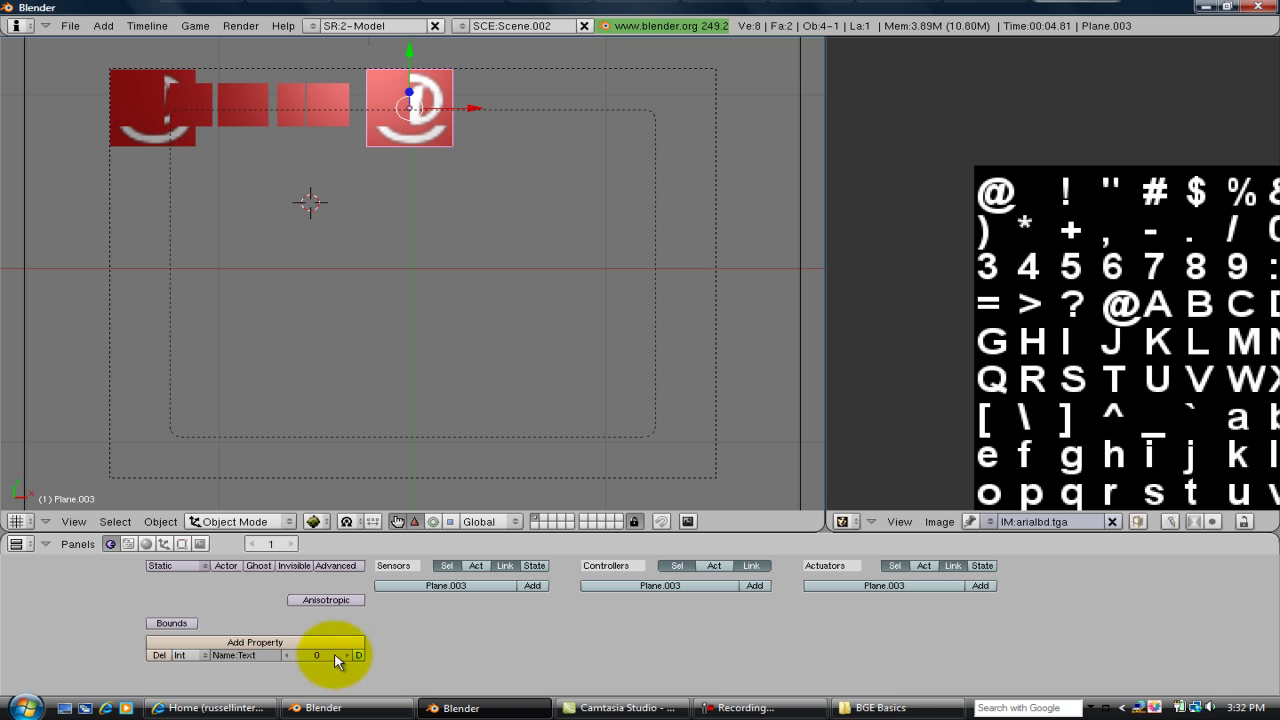
key(p)
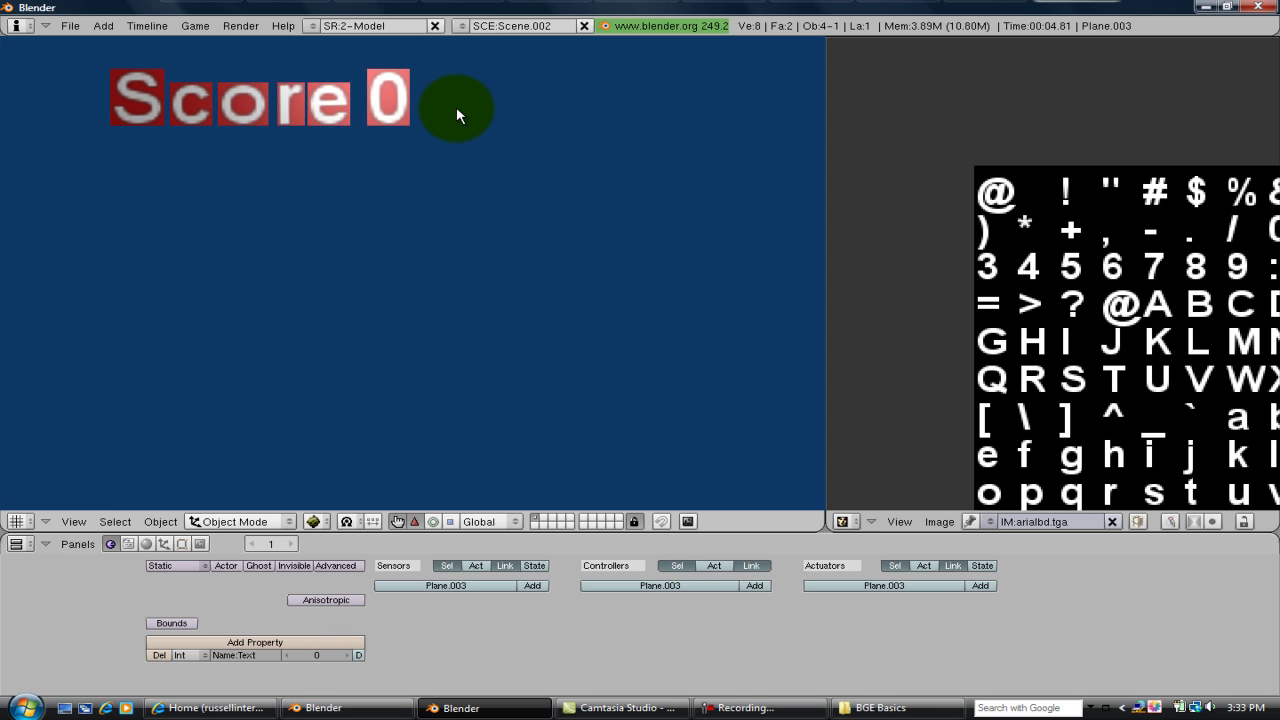
key(Escape)
Step: Set the original plane's Text property value to "Score:" and run the game to check it
right_click(297, 94)
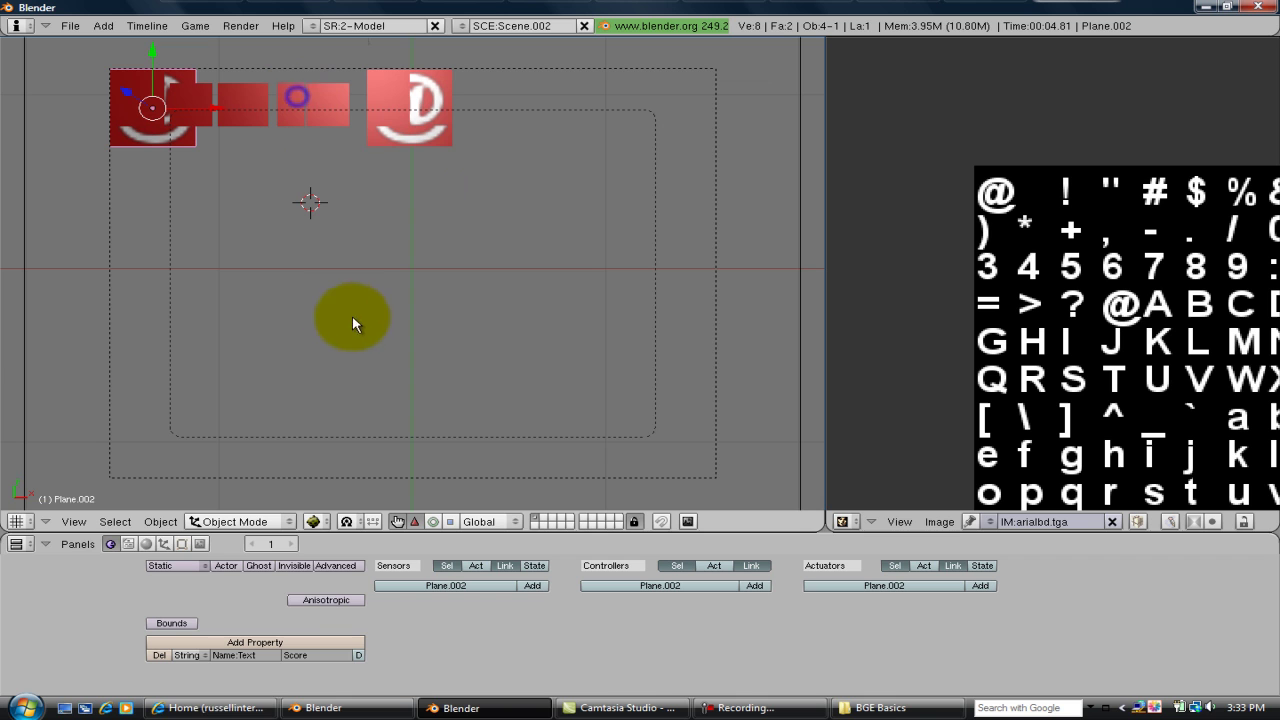
click(323, 655)
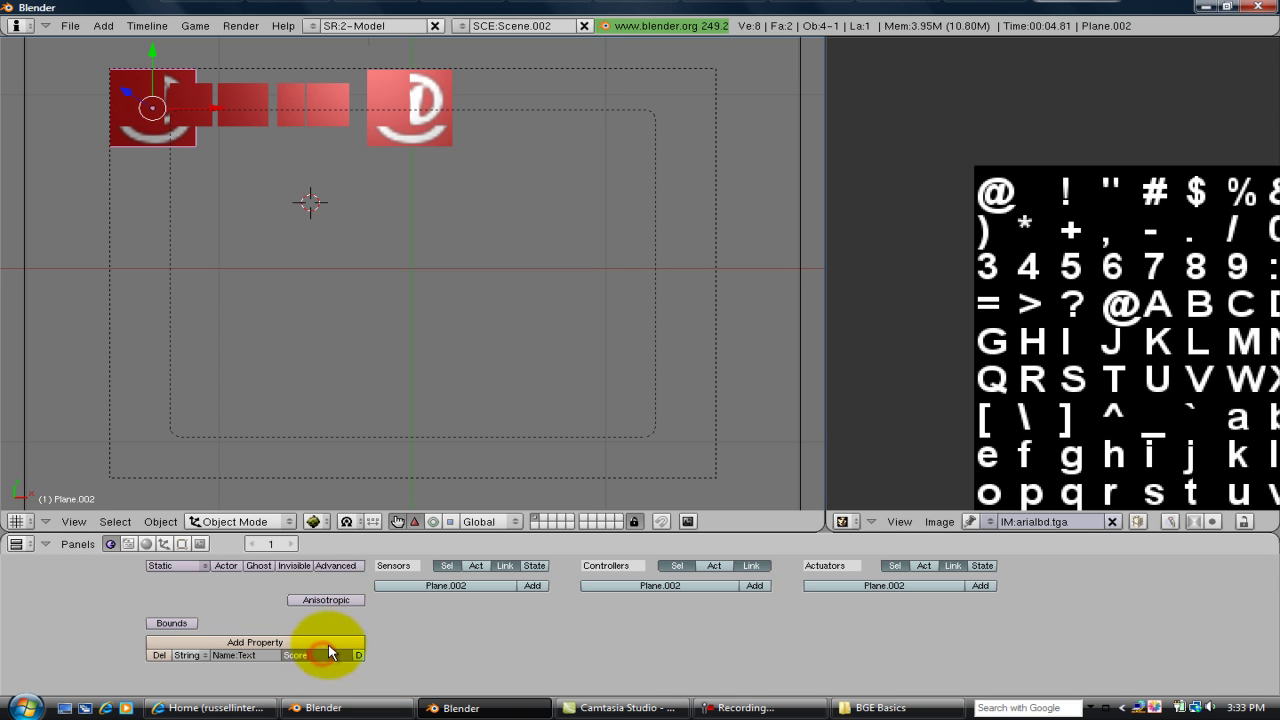
click(438, 623)
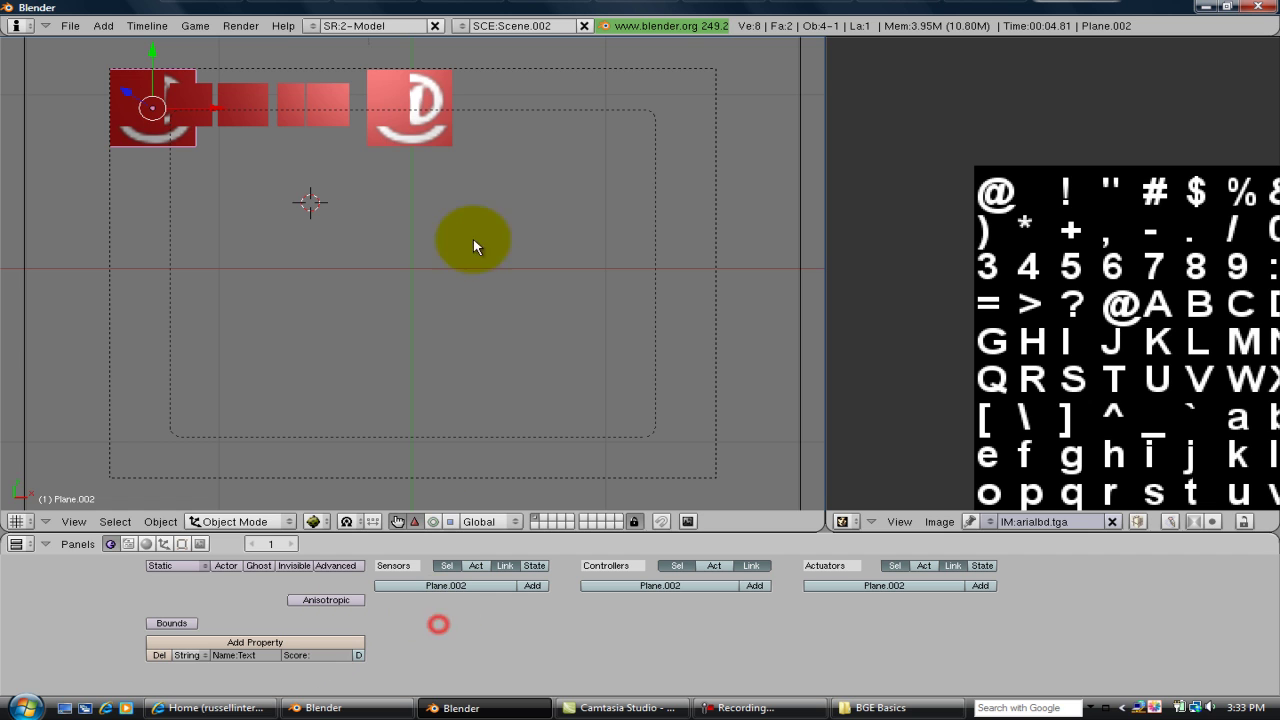
key(p)
key(Escape)
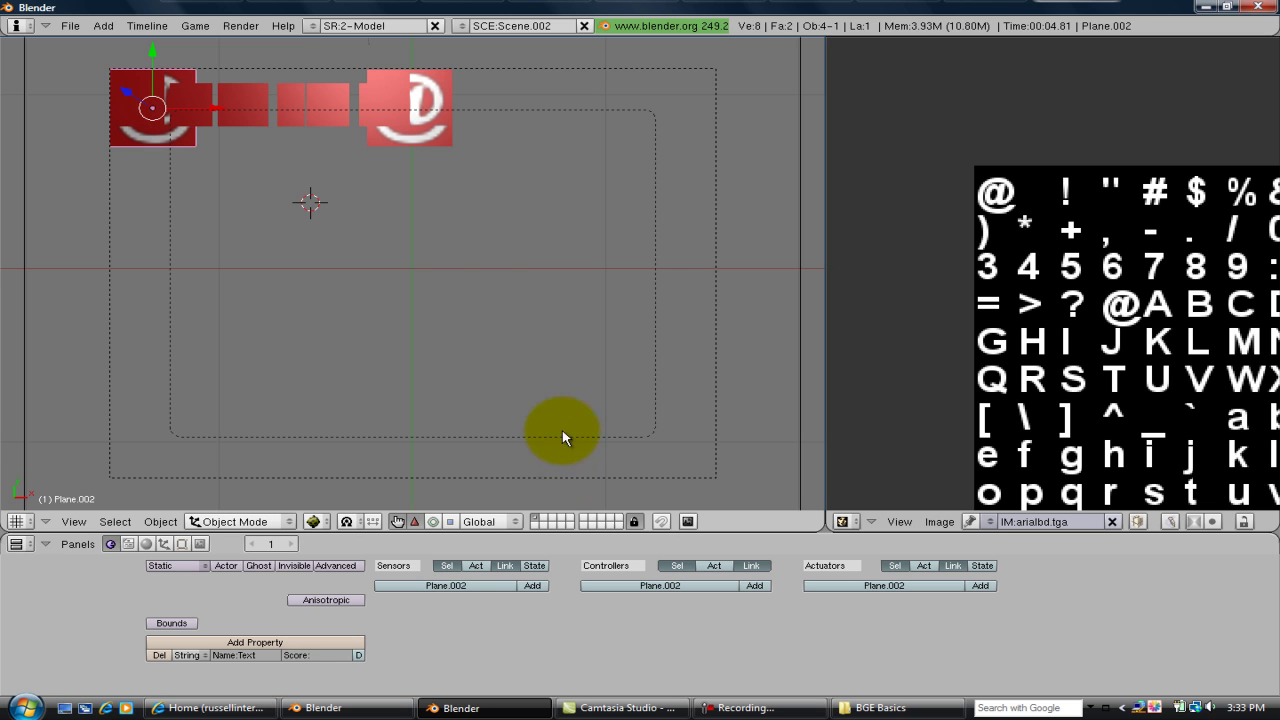
Step: Move the number plane slightly right to leave room after the colon, and test the spacing in the game
right_drag(446, 123, 460, 119)
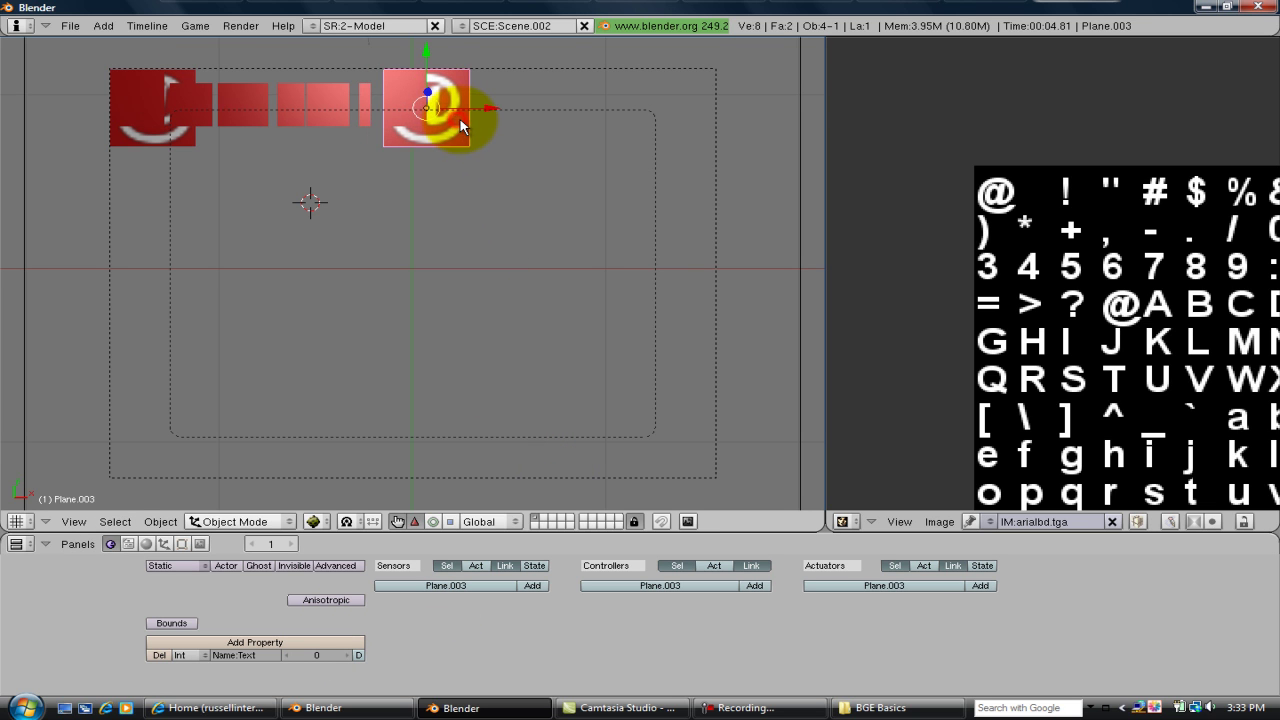
key(p)
key(Escape)
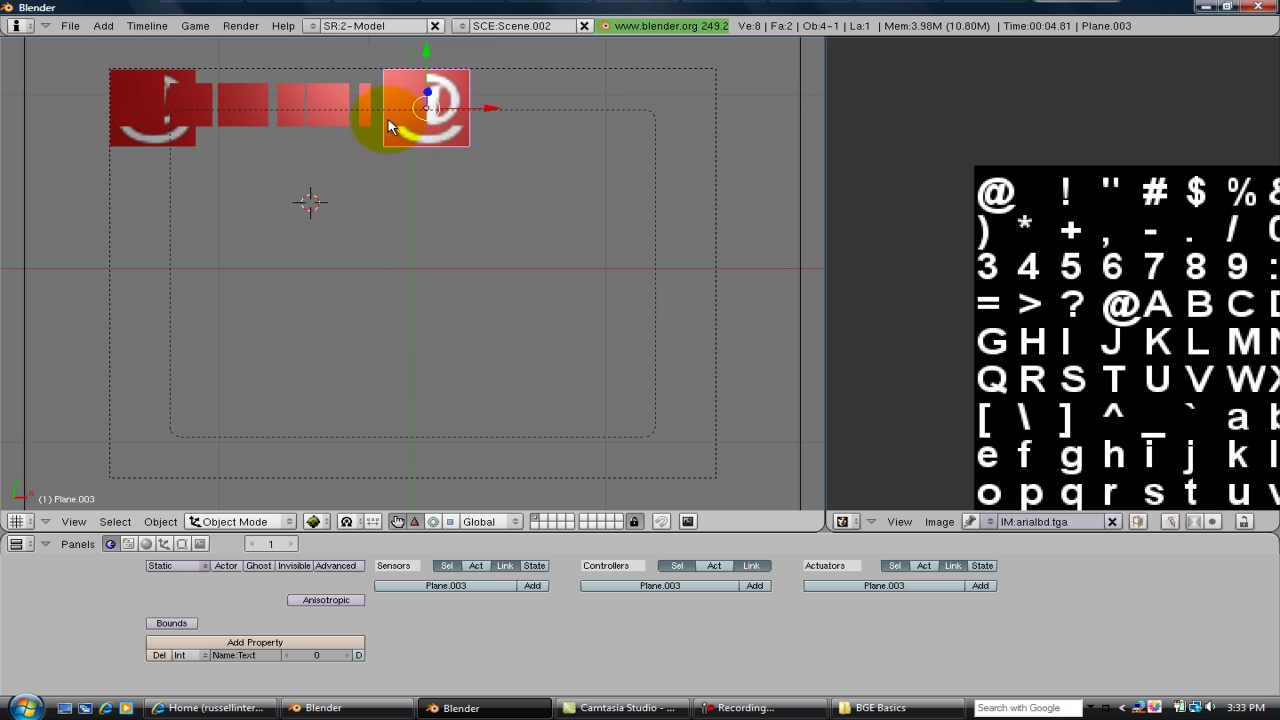
Step: Switch from the text scene to the main game scene named Scene
click(463, 26)
click(462, 22)
click(458, 24)
click(503, 22)
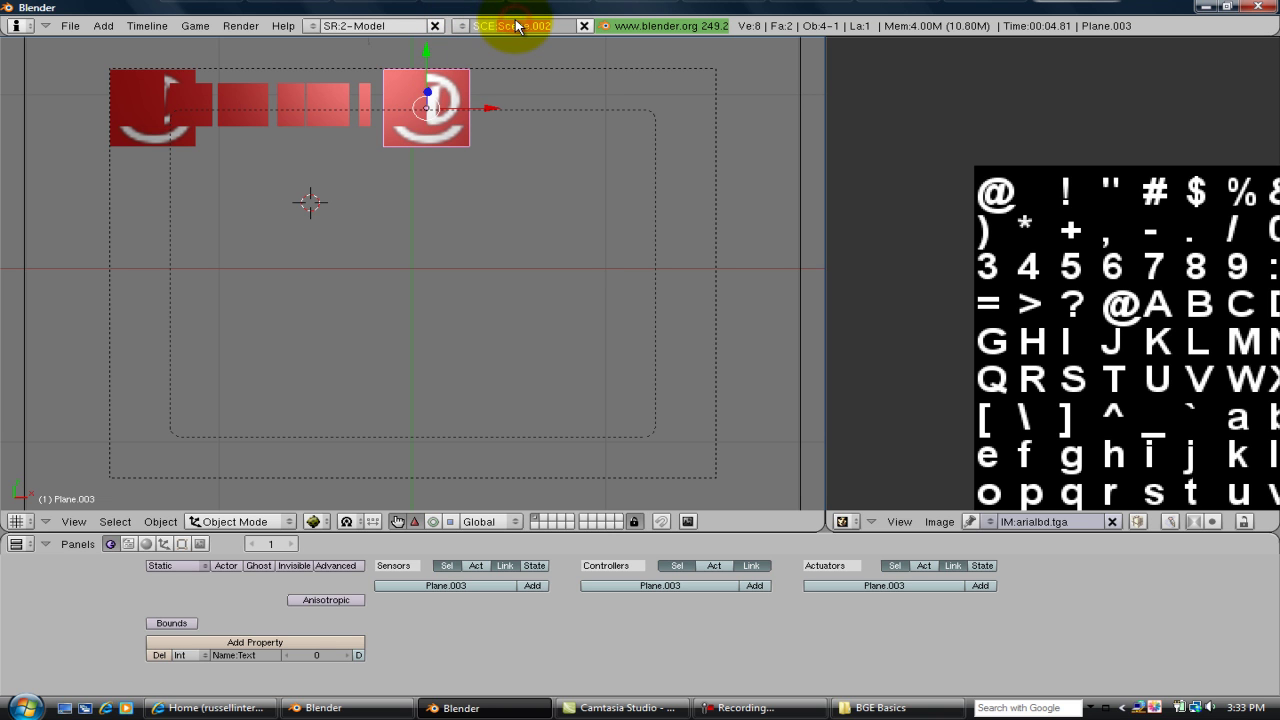
click(461, 26)
click(472, 73)
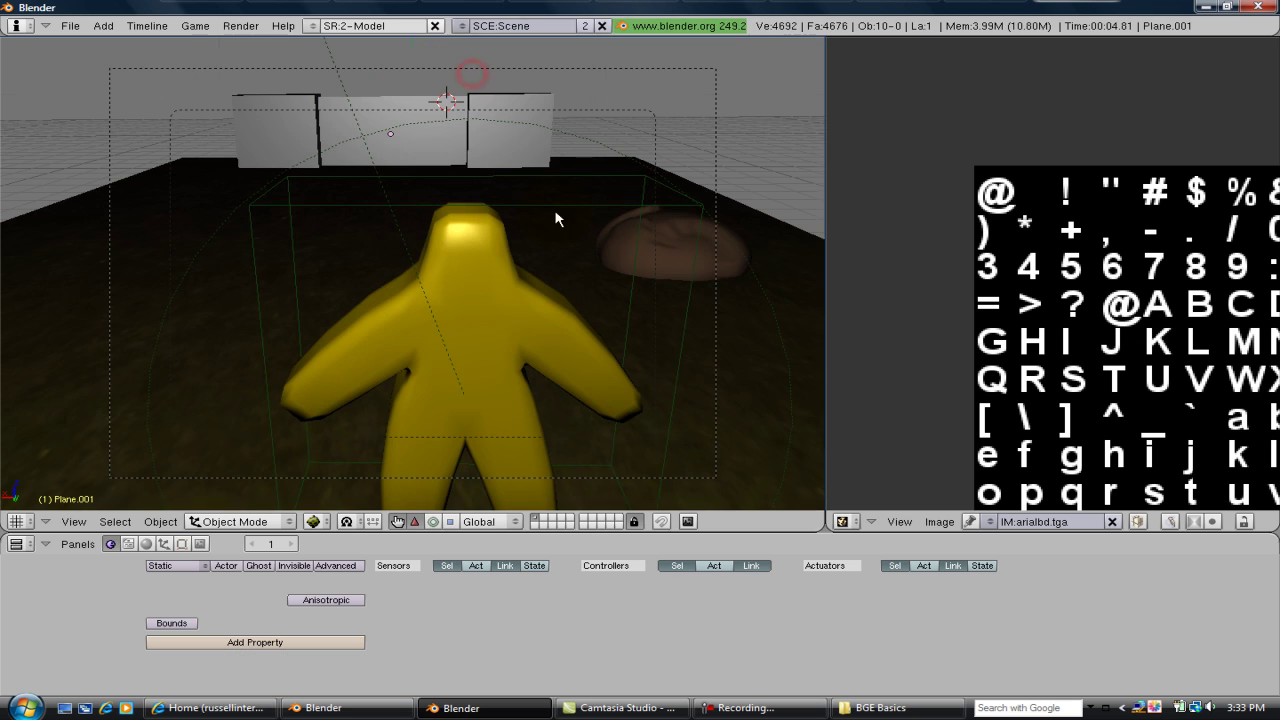
Step: Select the camera behind the yellow character and give it an Always sensor, AND controller and Motion actuator, linked together
scroll(571, 223, down, 2)
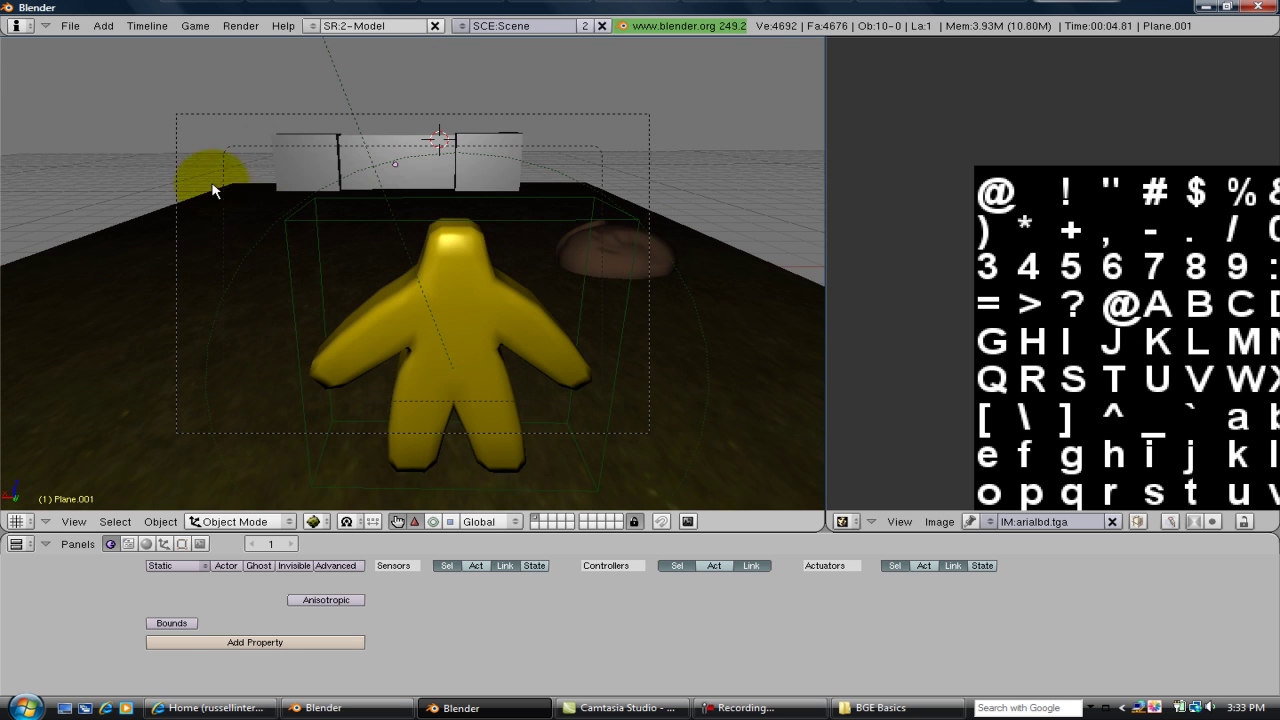
scroll(166, 169, down, 2)
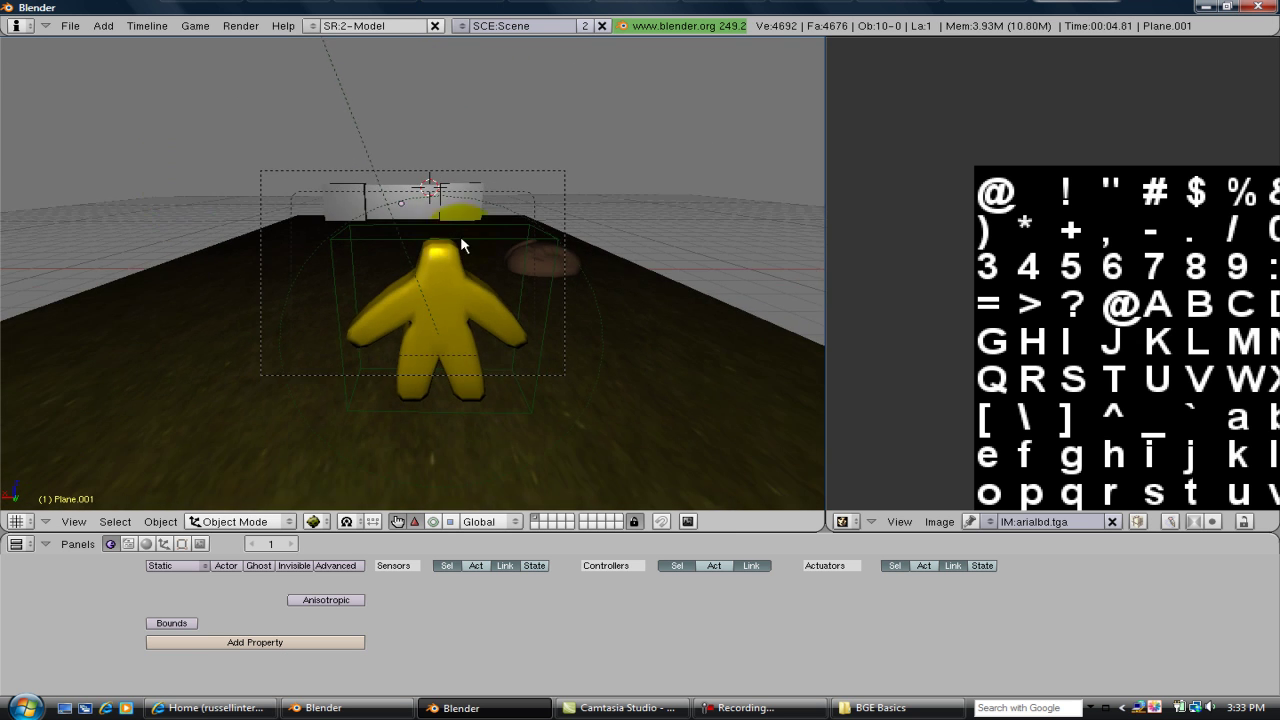
middle_drag(461, 245, 451, 240)
scroll(464, 229, down, 8)
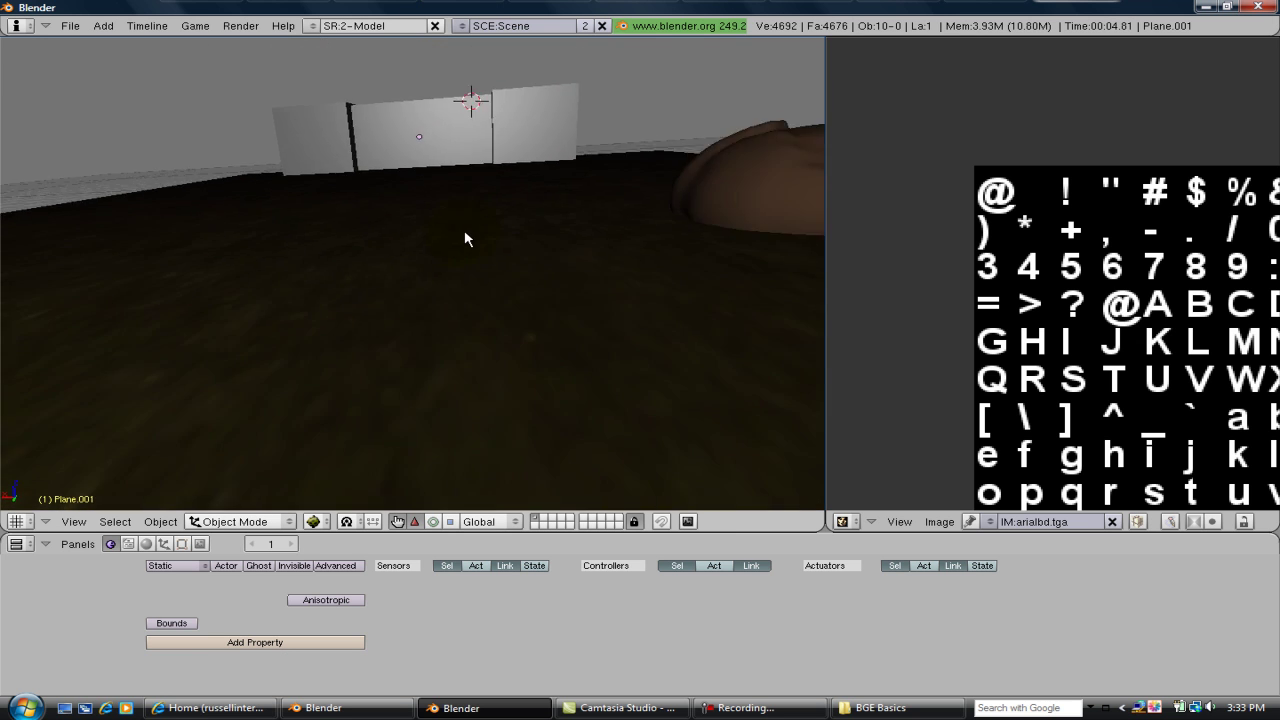
right_click(243, 228)
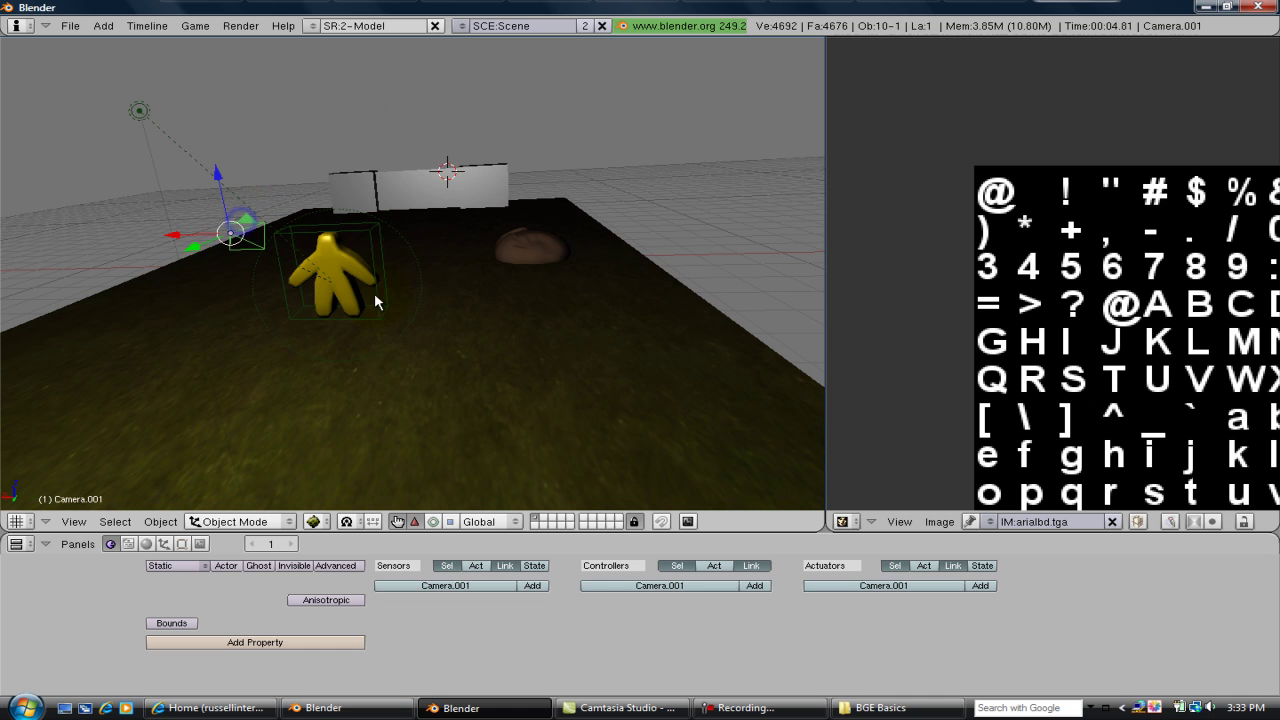
click(530, 585)
click(754, 585)
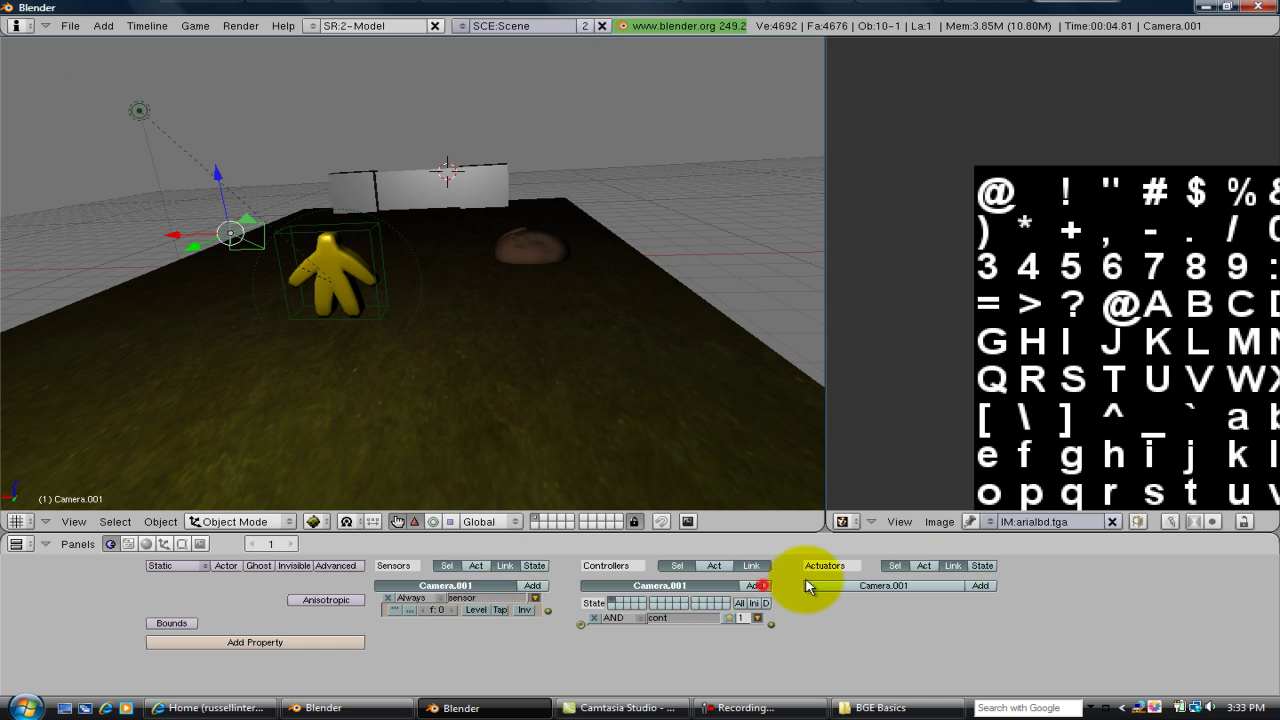
click(980, 586)
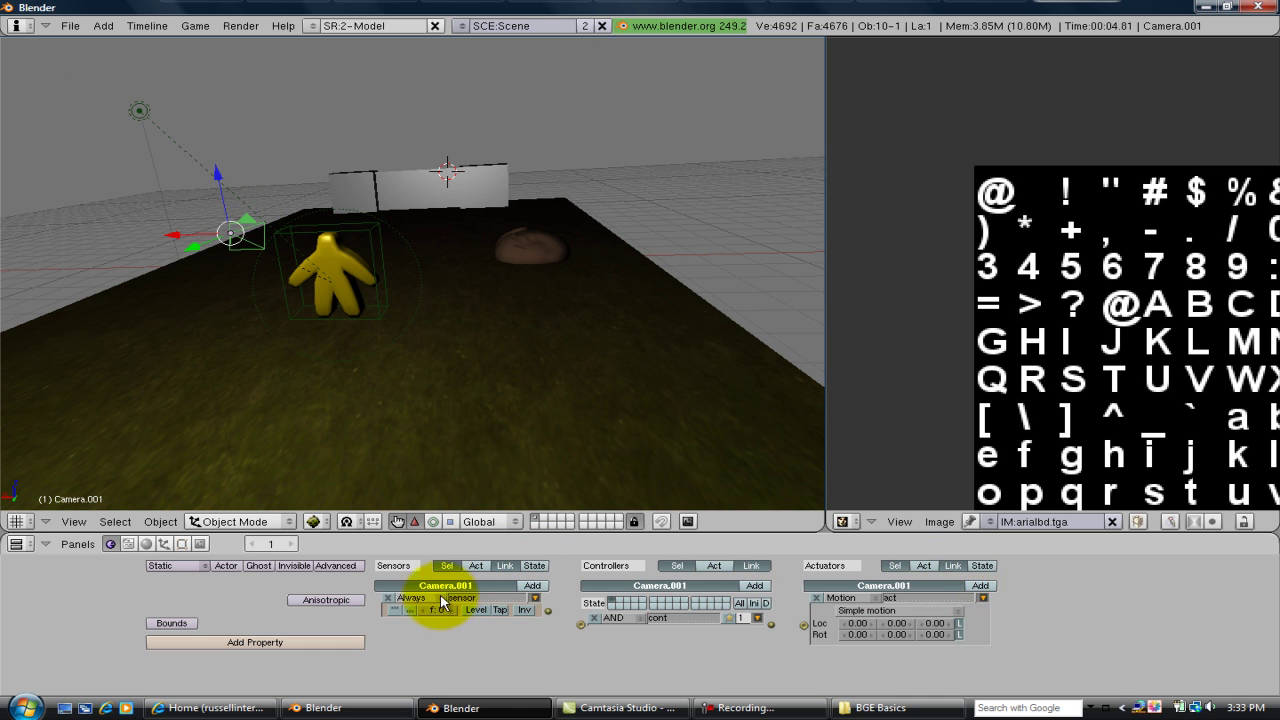
drag(548, 610, 579, 625)
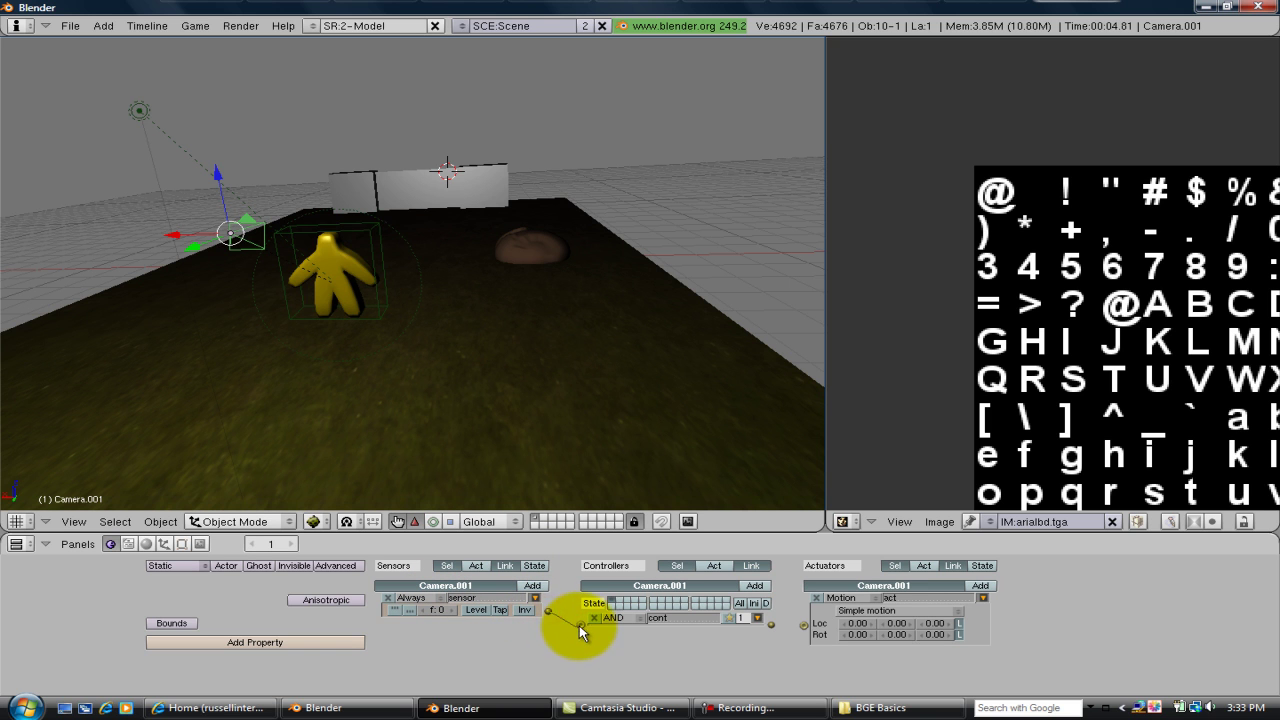
drag(768, 625, 812, 627)
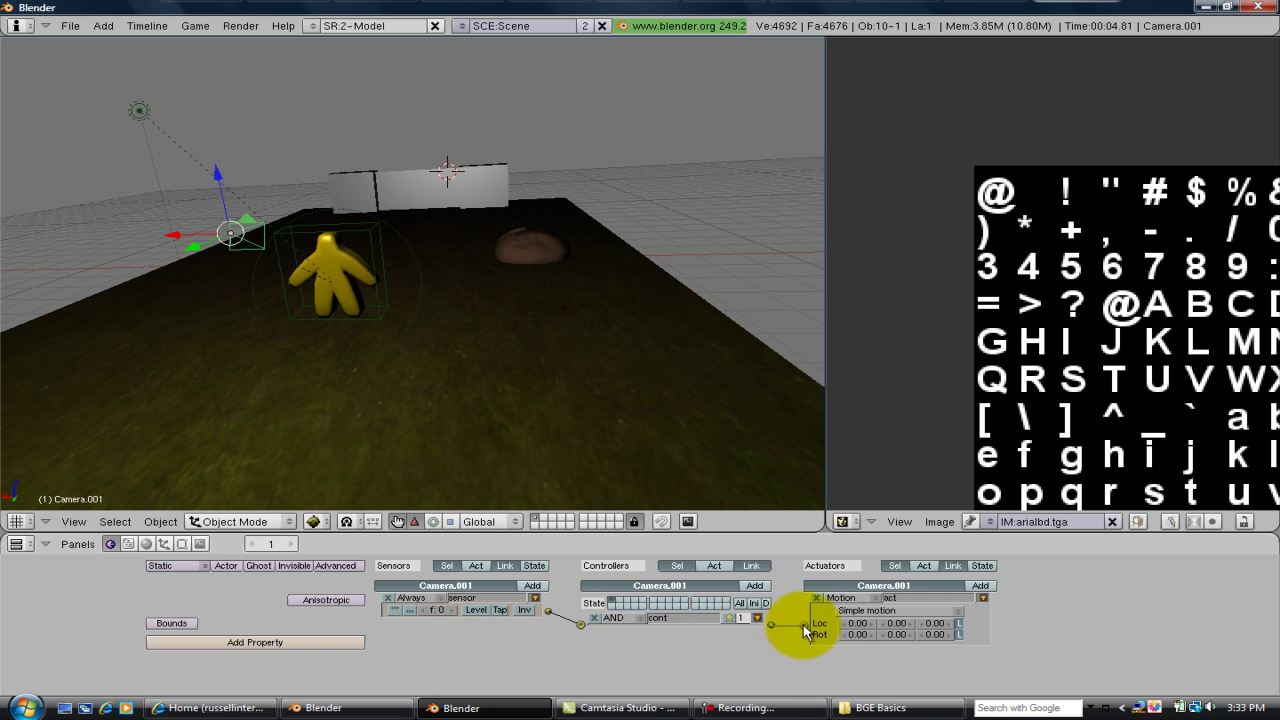
Step: Change the camera's actuator to a Scene actuator set to Add OverlayScene with Hud as the scene
click(842, 597)
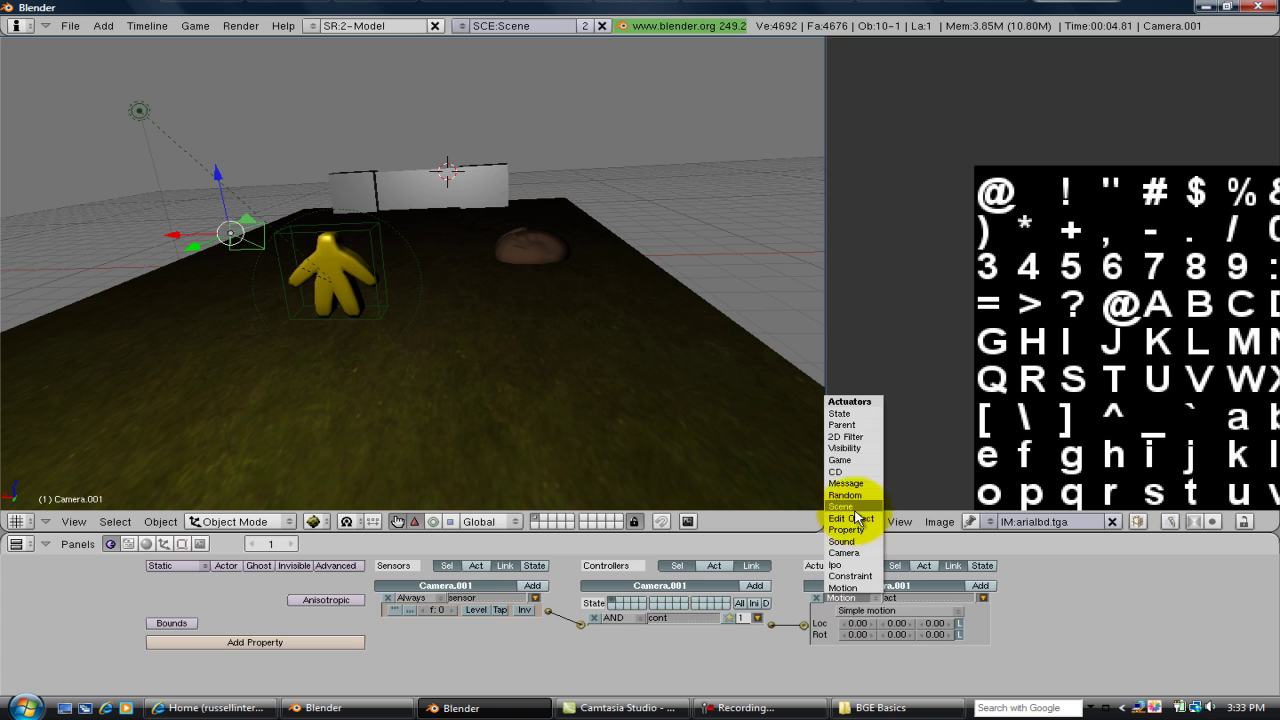
click(856, 511)
click(857, 611)
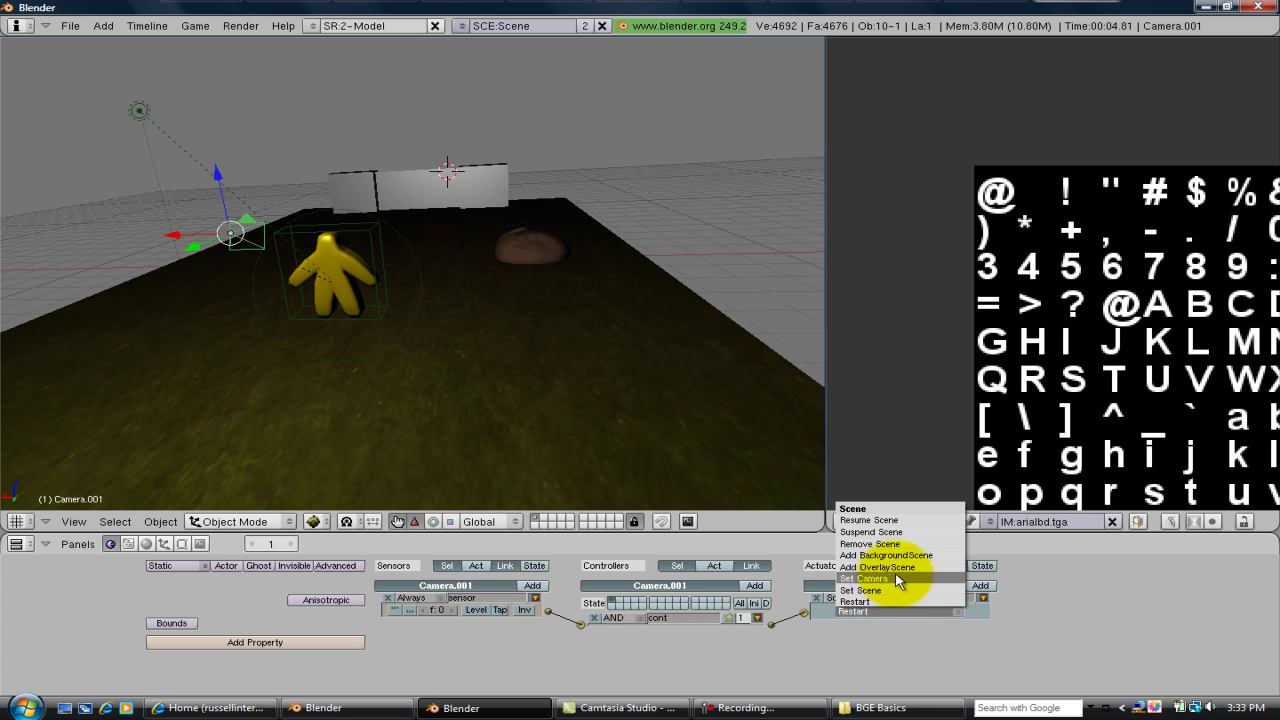
click(895, 567)
click(943, 621)
text(Hud)
click(1043, 595)
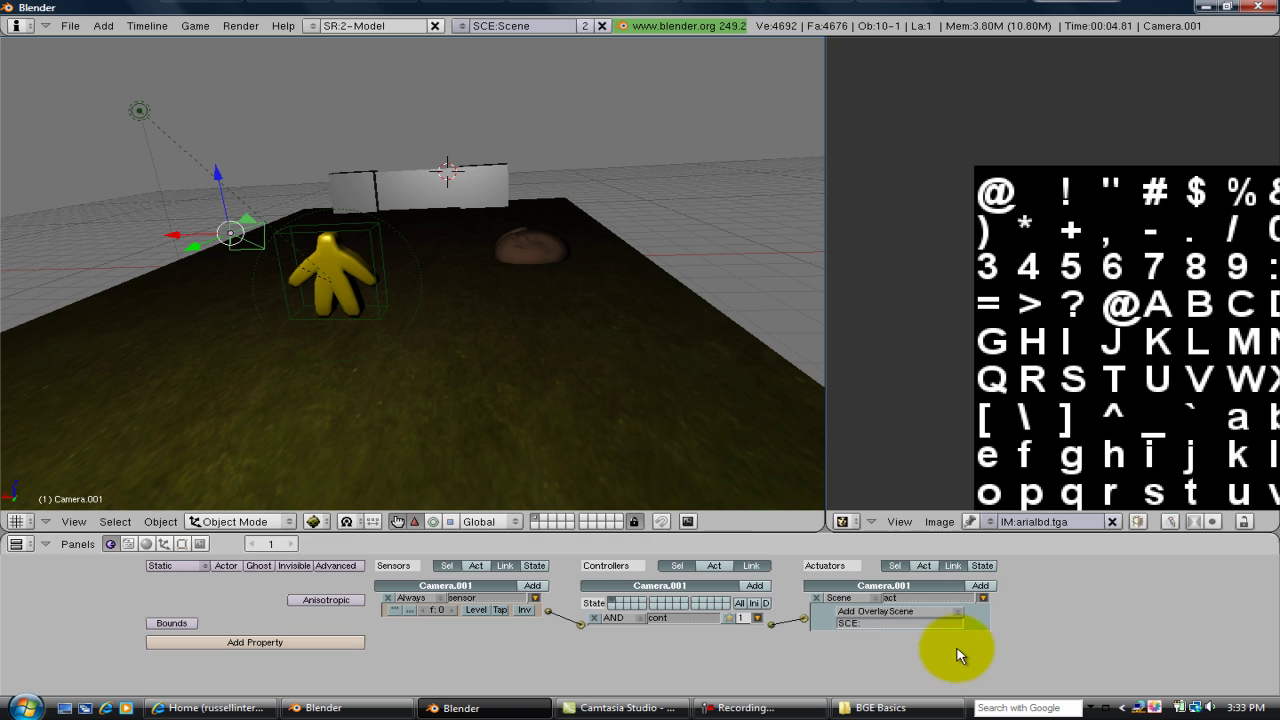
click(932, 623)
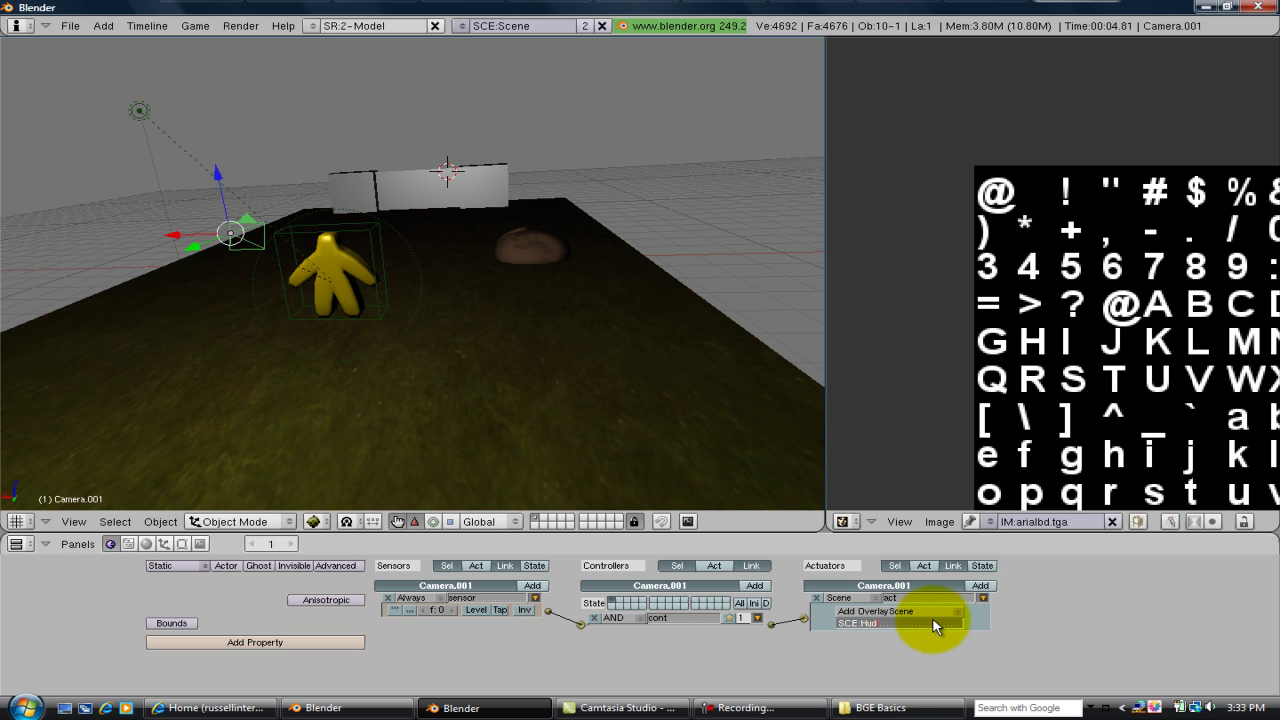
key(Return)
Step: Run the game from the camera view and walk the character around to check the score overlay
key(KP_0)
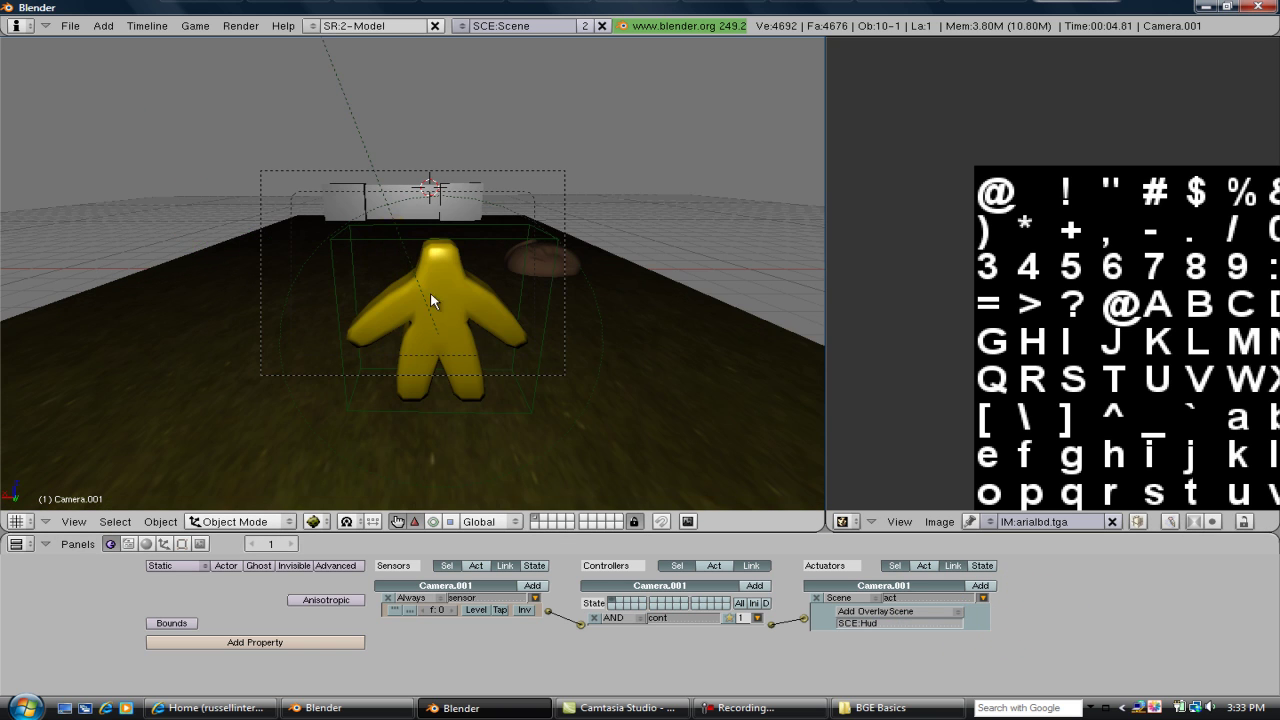
scroll(430, 293, up, 4)
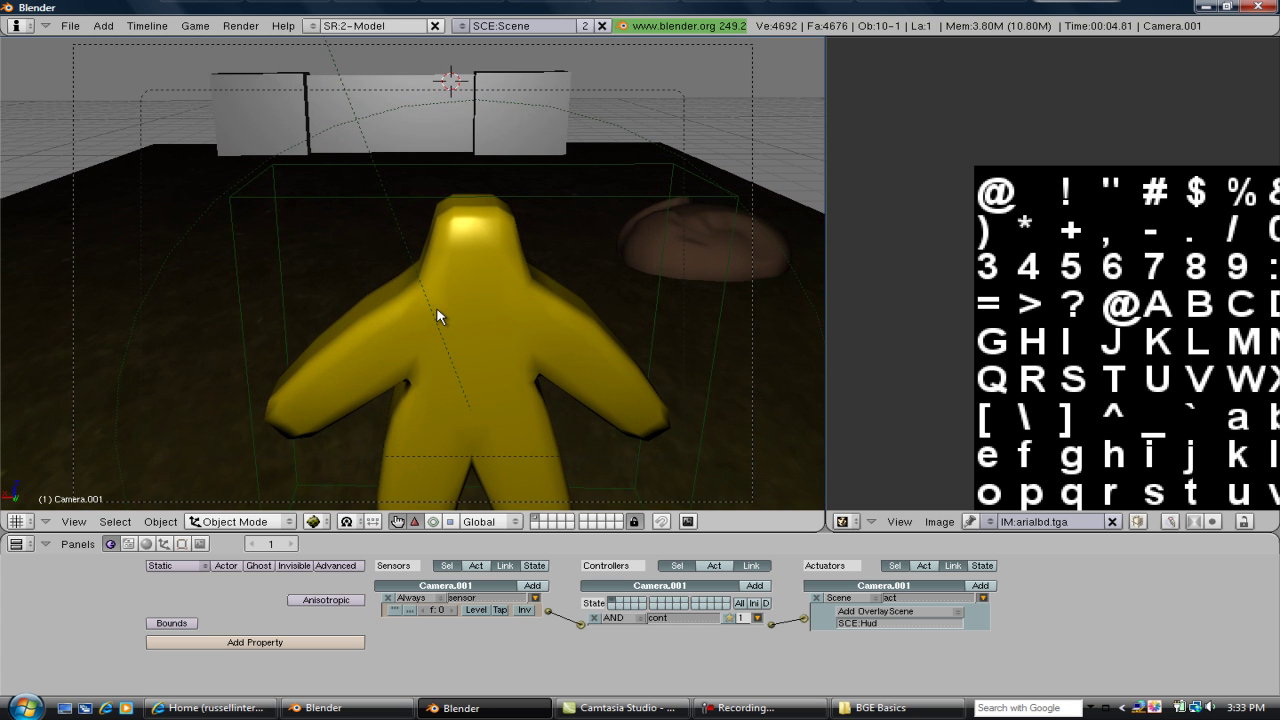
key(p)
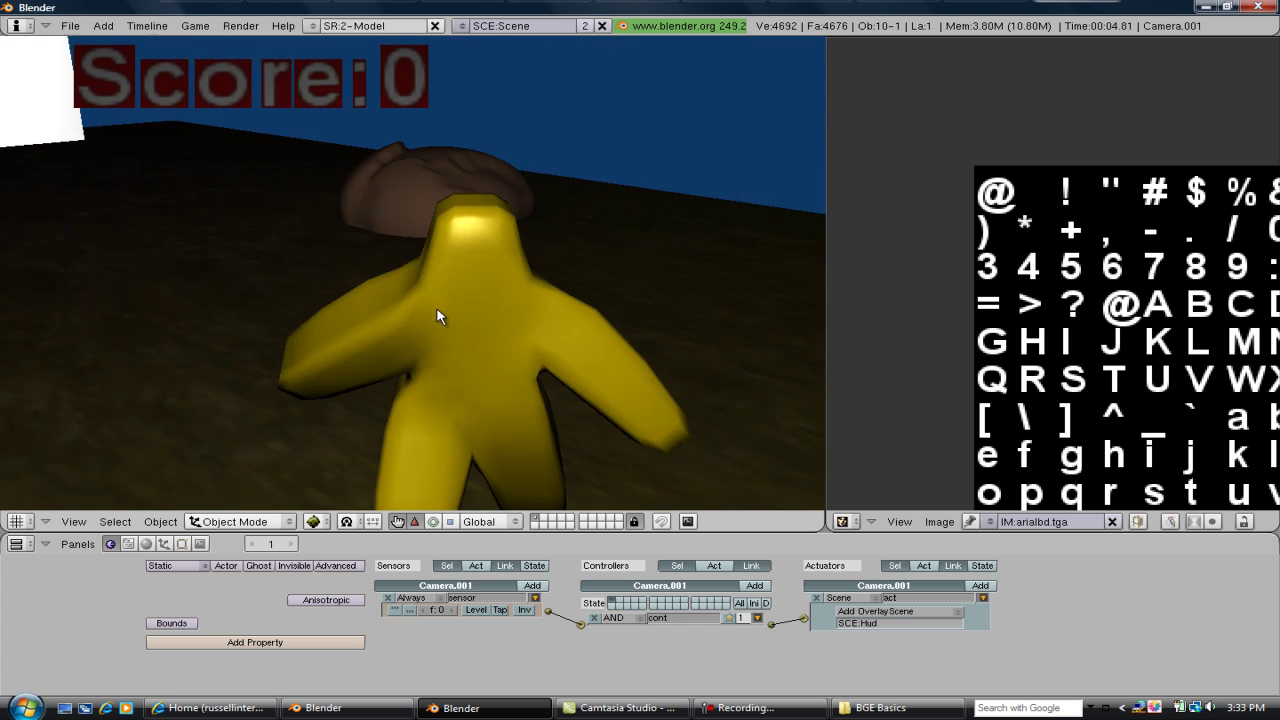
key(Up)
key(Left)
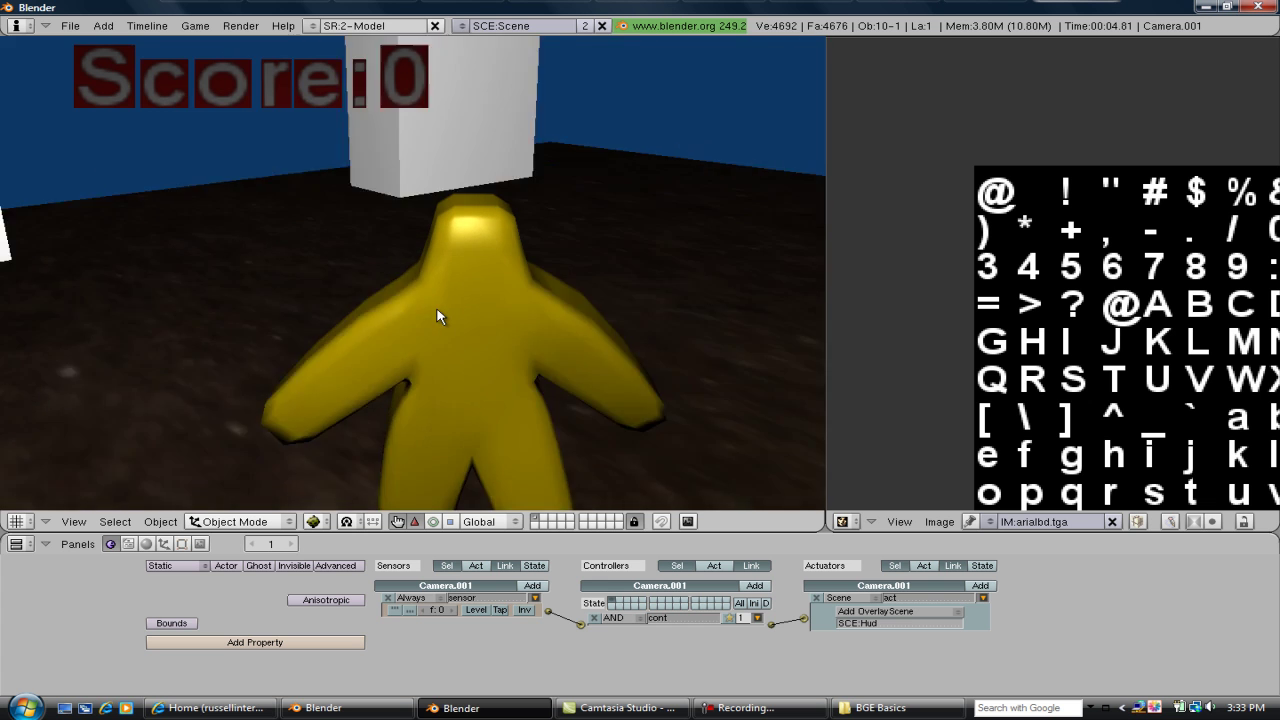
key(Up)
key(Left)
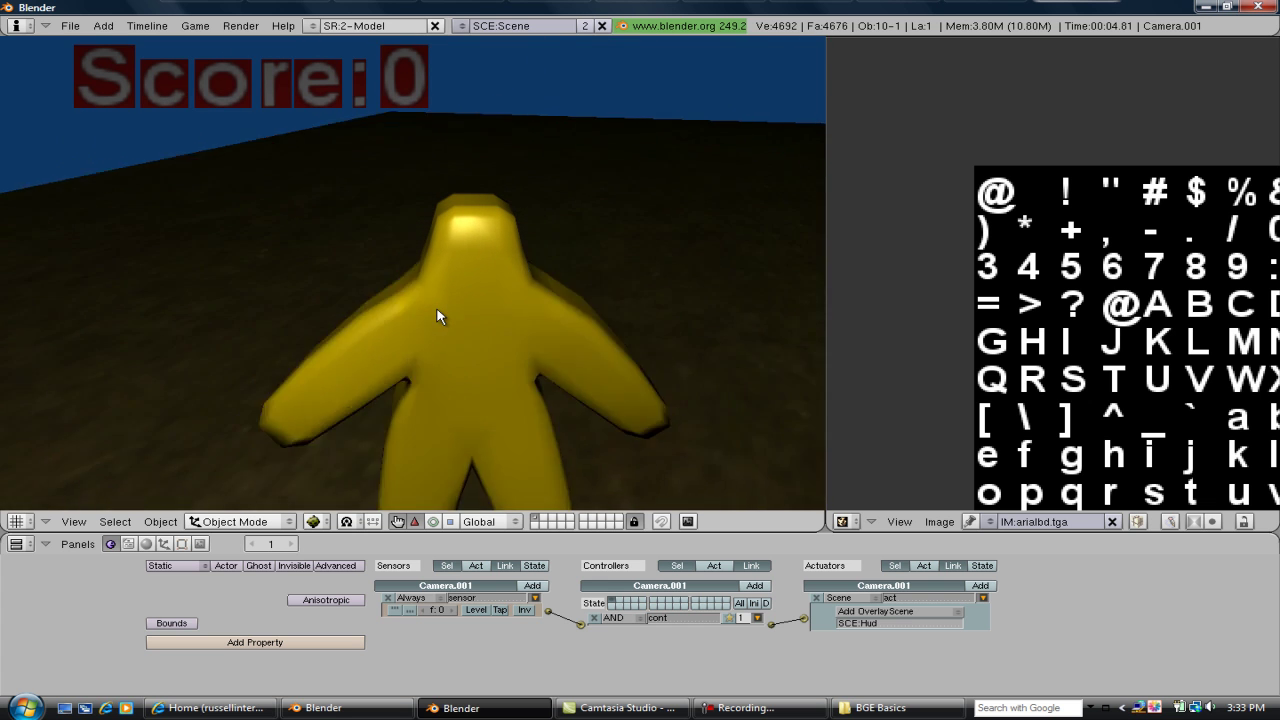
key(Escape)
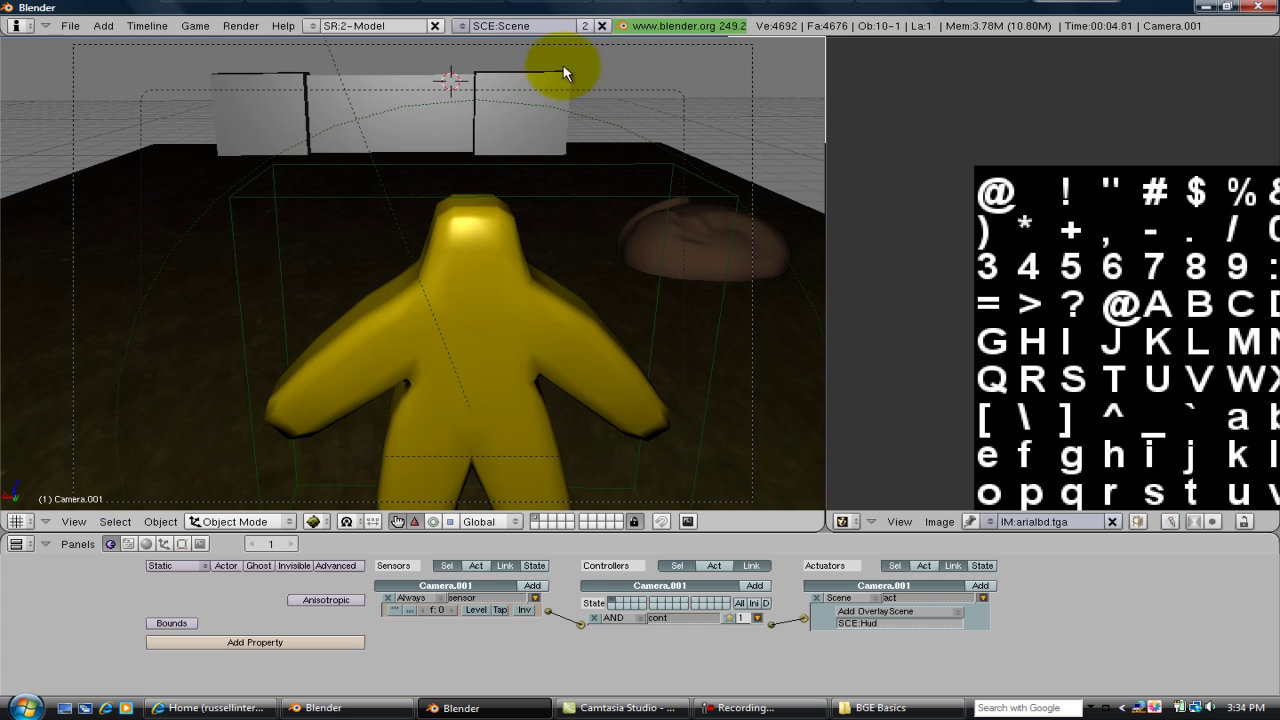
Step: In the Hud scene, select the lamp and move it along the Y axis to adjust the text lighting
click(461, 25)
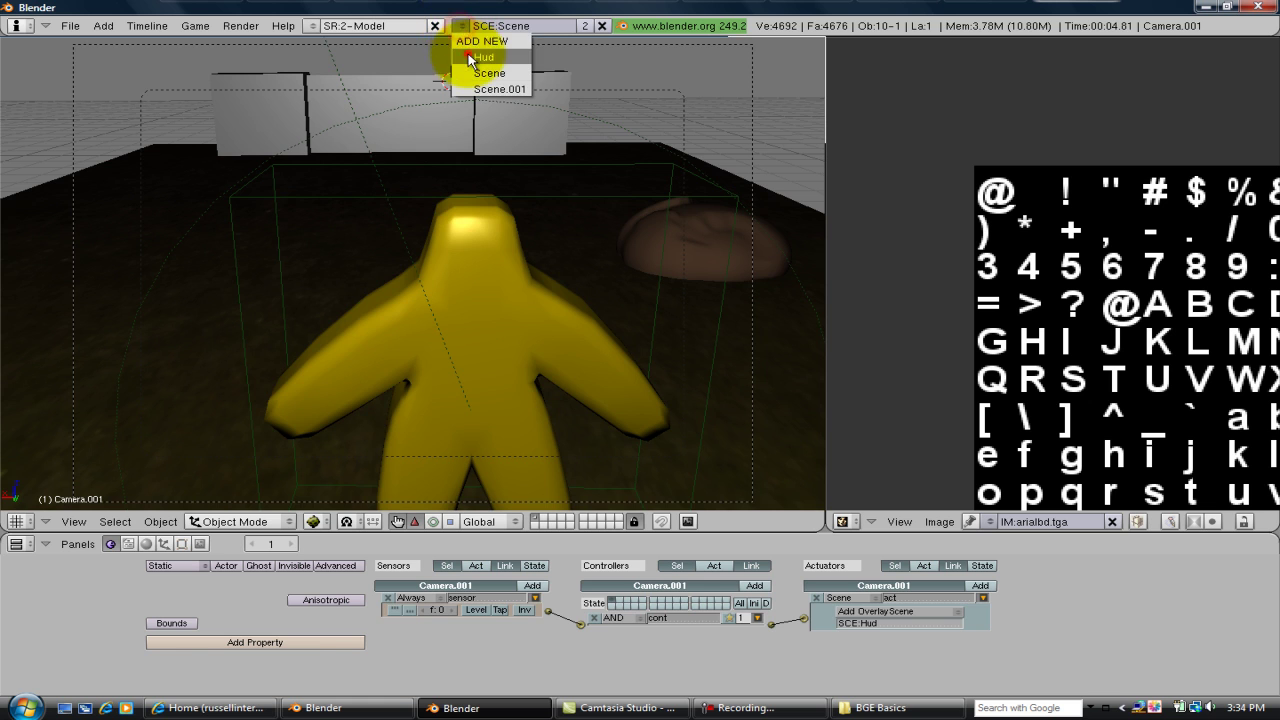
click(480, 55)
middle_drag(492, 153, 457, 229)
right_click(327, 291)
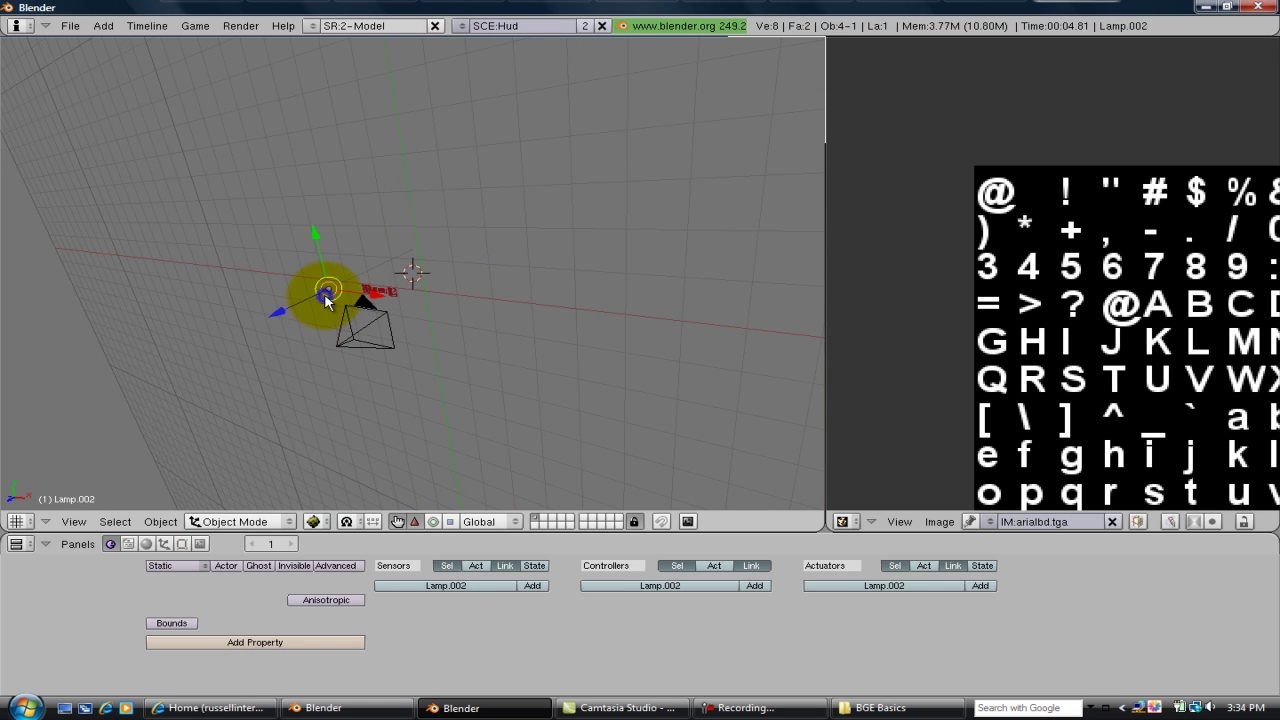
key(g)
key(x)
key(y)
click(326, 331)
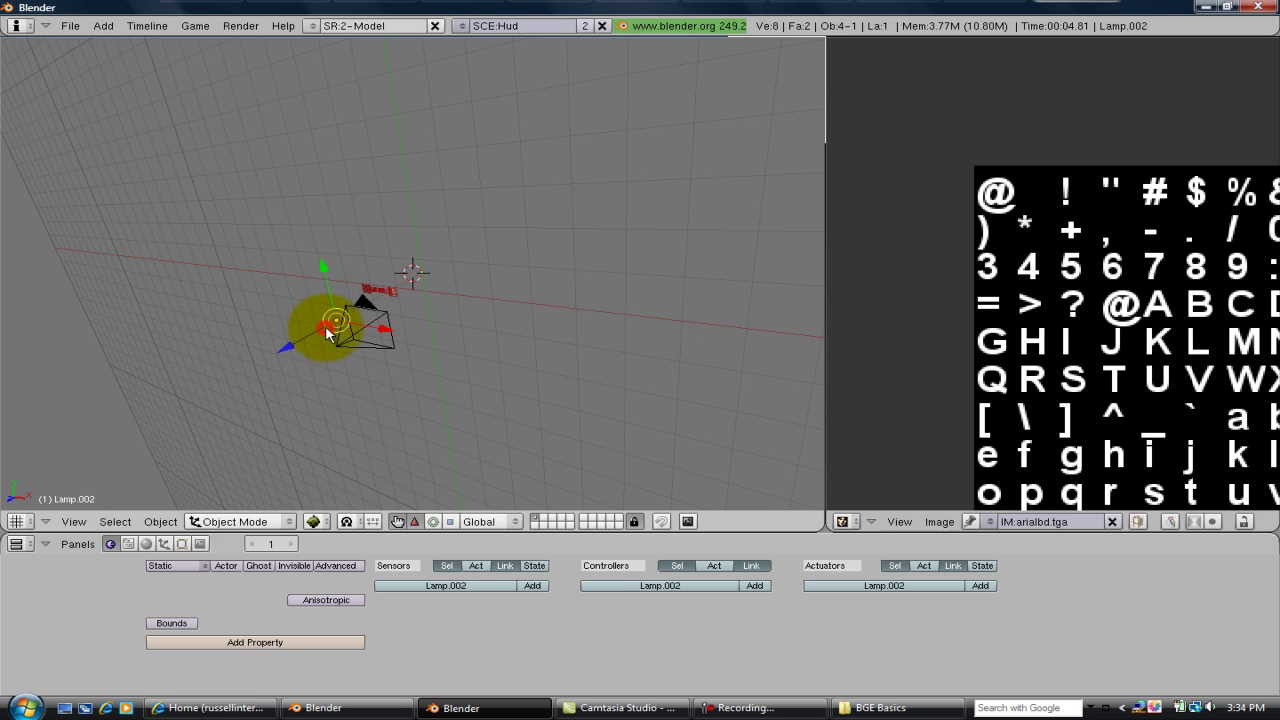
key(KP_0)
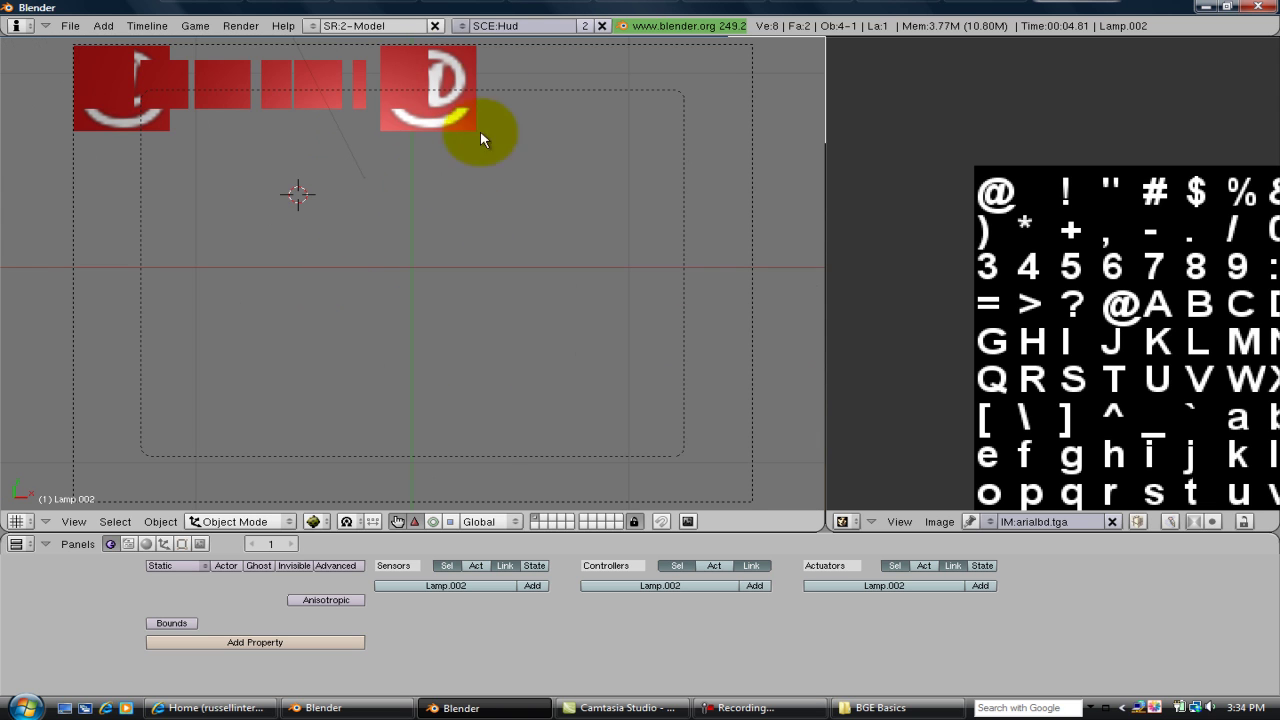
Step: Return to the main scene named Scene and run the game to check the overlay's lighting
click(462, 25)
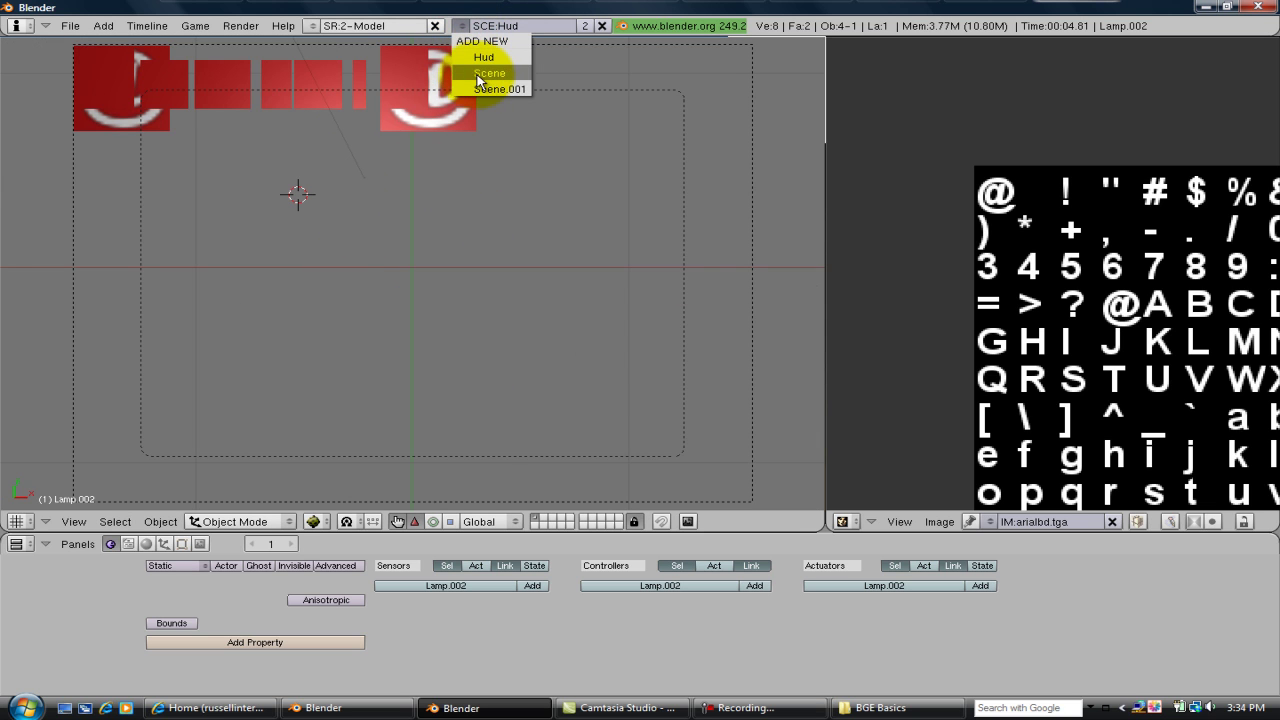
click(480, 74)
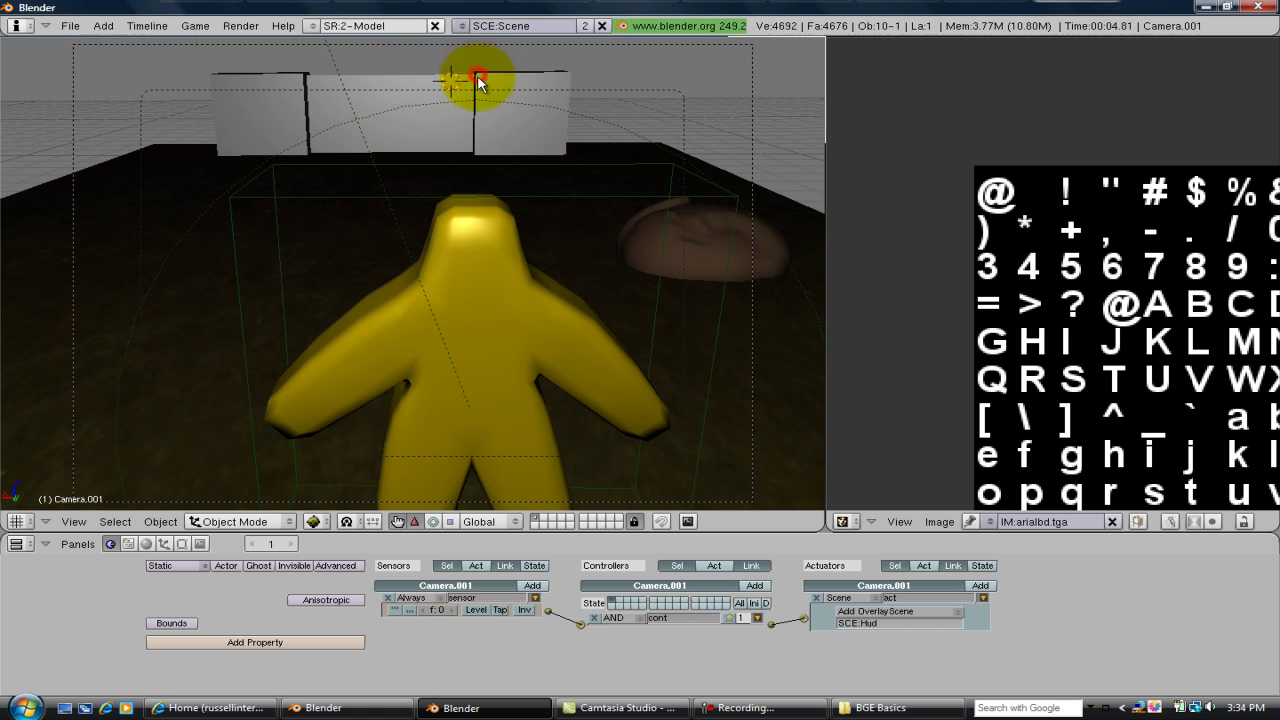
key(p)
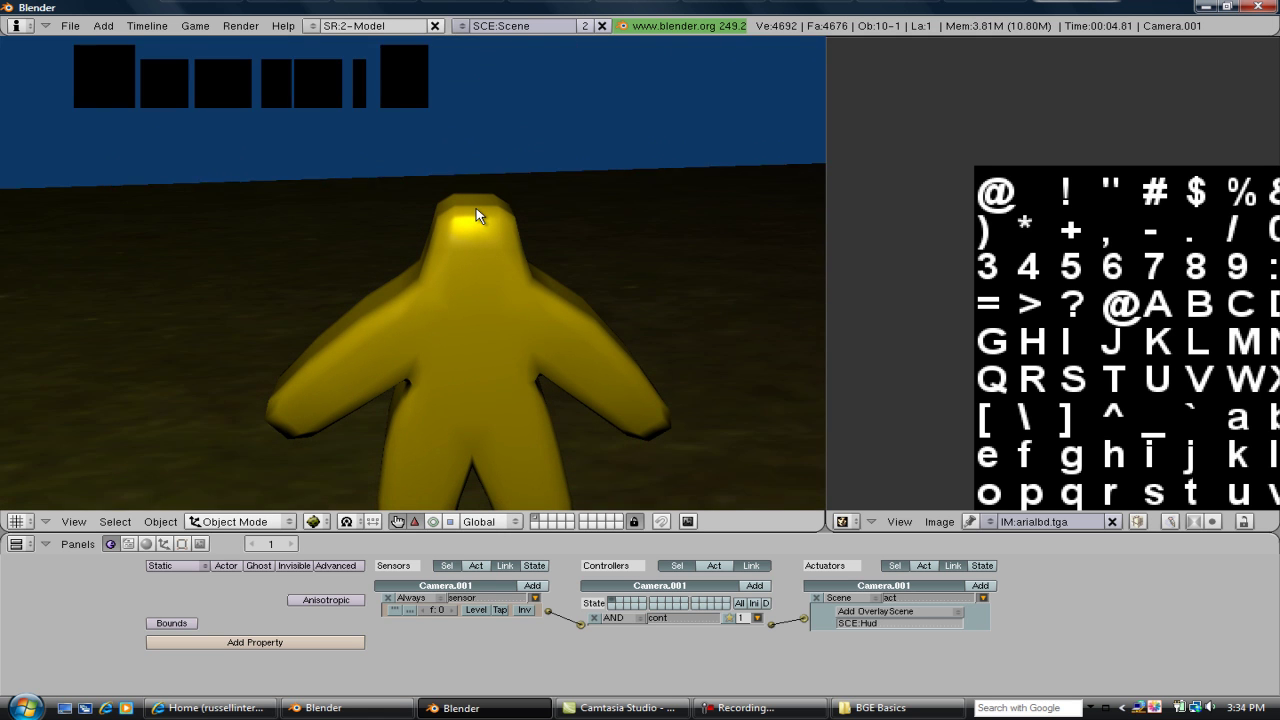
key(Escape)
Step: In the Hud scene, move the lamp up along Y toward the score text and shift it left along X
click(487, 30)
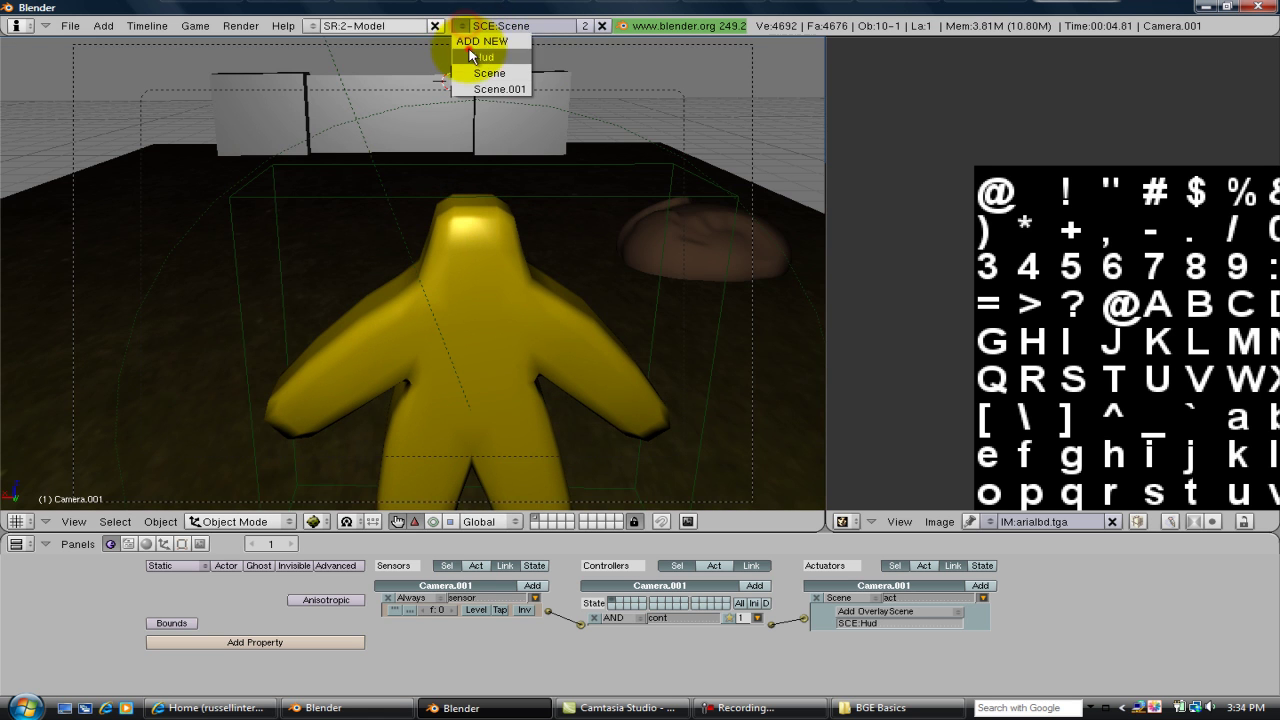
click(465, 44)
middle_drag(436, 174, 434, 151)
drag(434, 151, 424, 180)
key(KP_0)
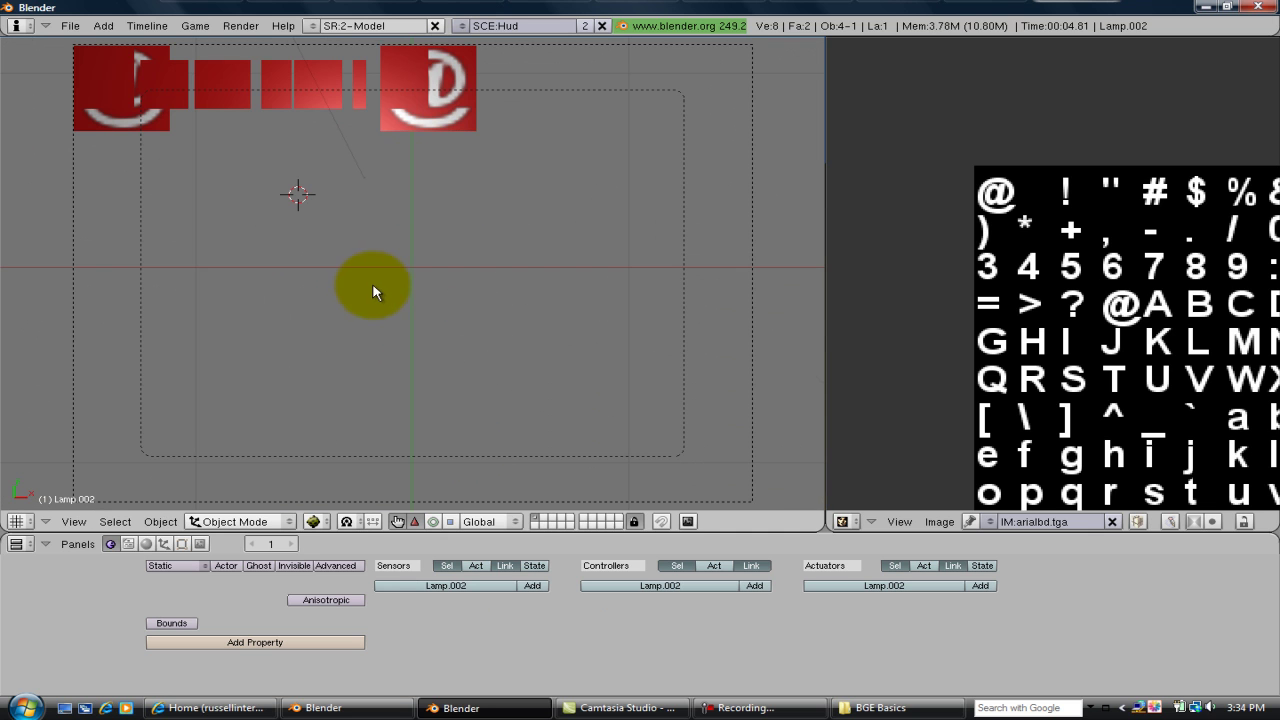
key(g)
key(y)
click(369, 175)
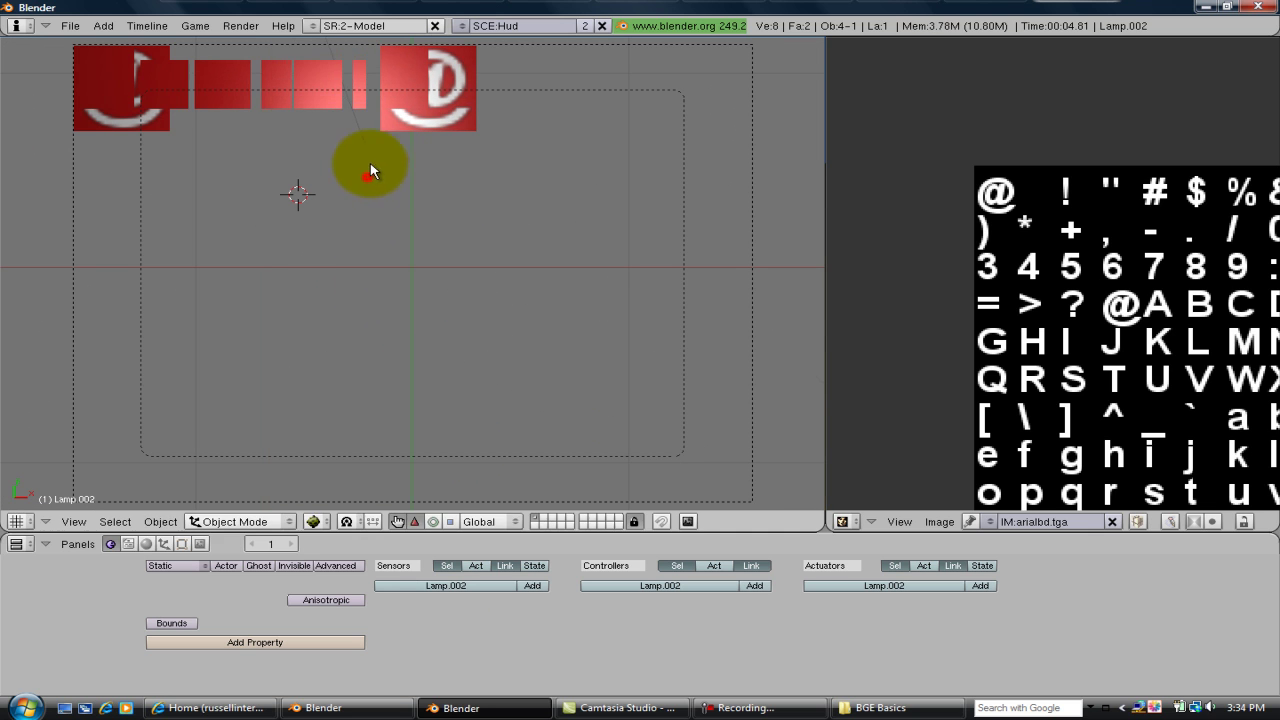
key(g)
key(x)
click(362, 118)
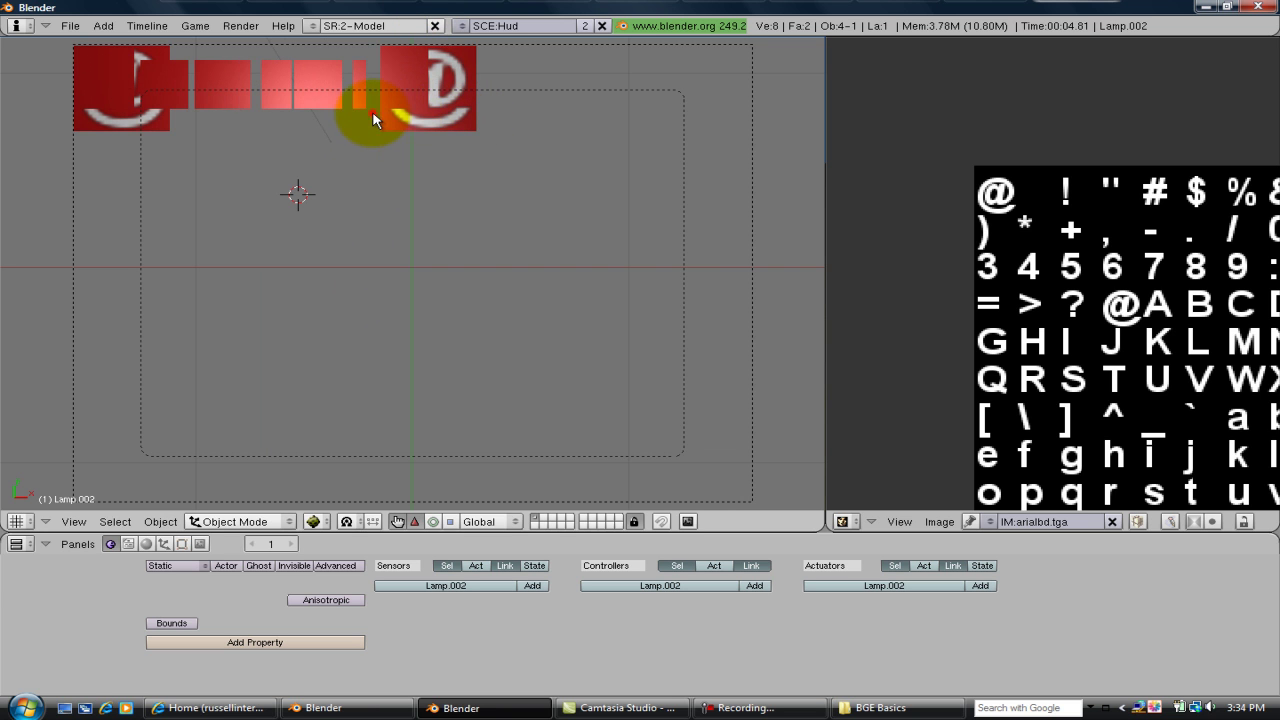
Step: Test the repositioned lamp's effect on the score overlay by running the game from the main scene
click(460, 25)
click(462, 74)
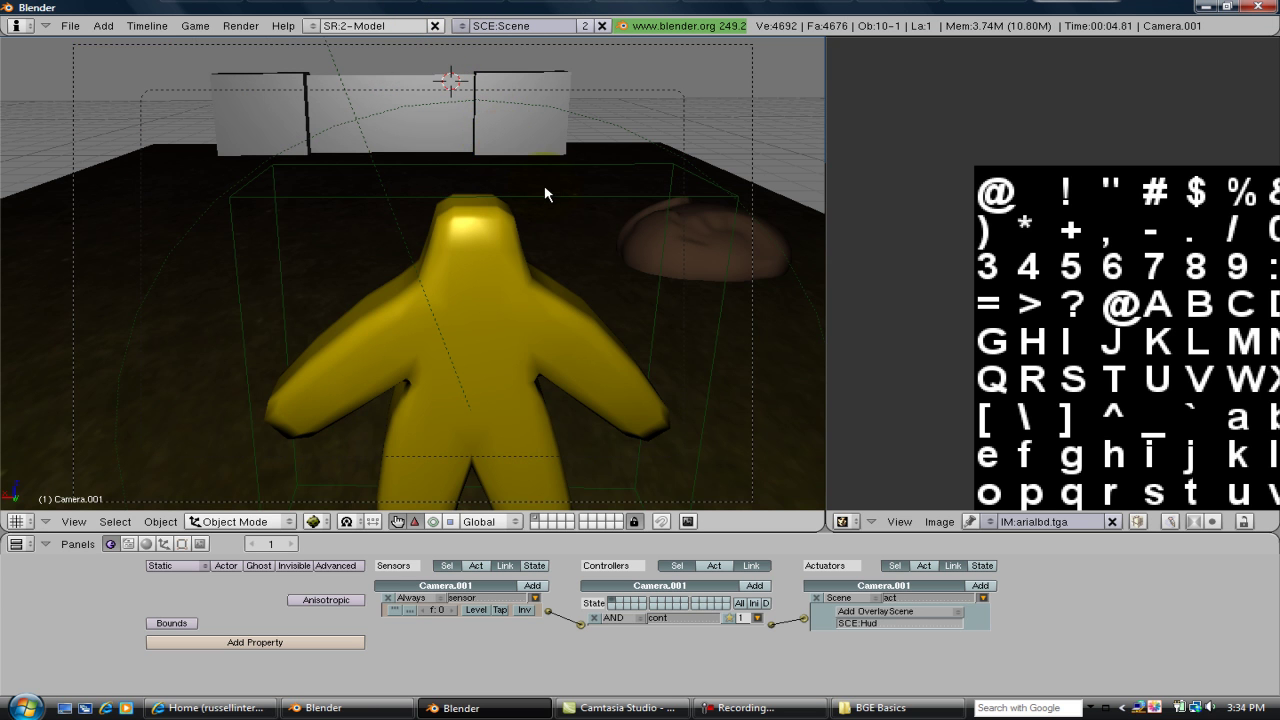
key(p)
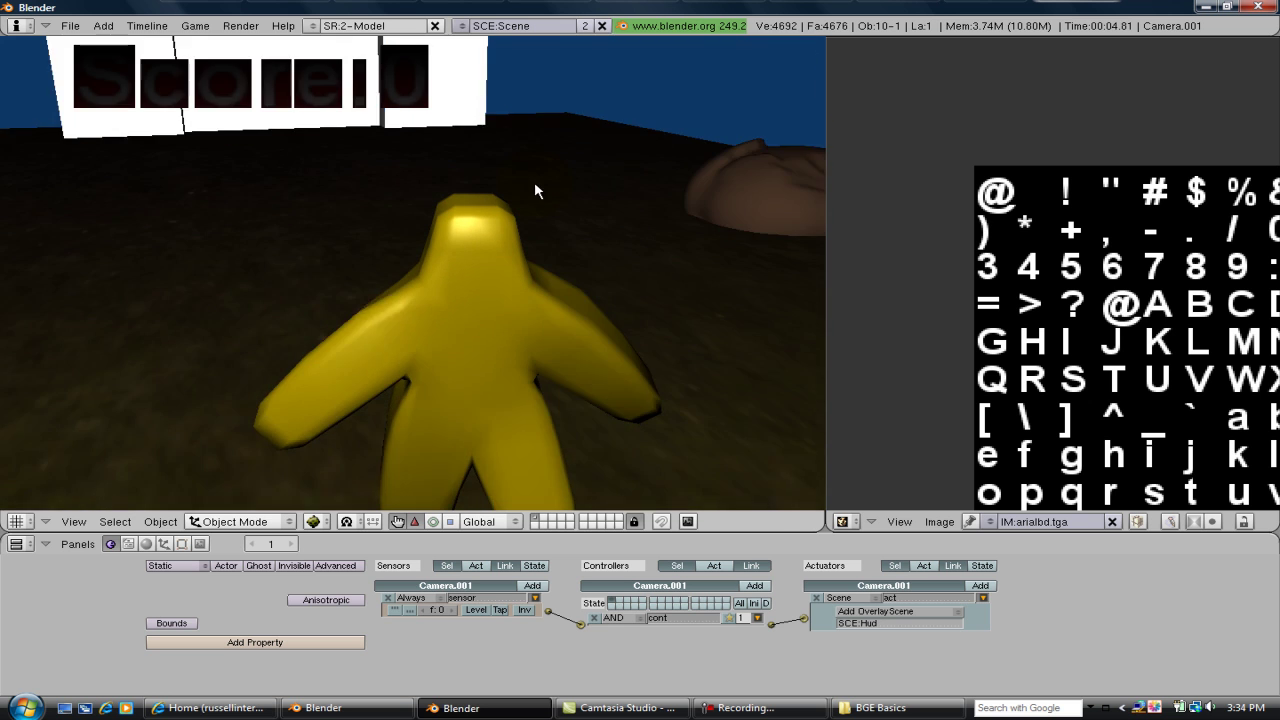
key(Escape)
Step: In the Hud scene, lower the lamp along Z by about 0.36 units, closer to the text planes
click(460, 25)
click(463, 55)
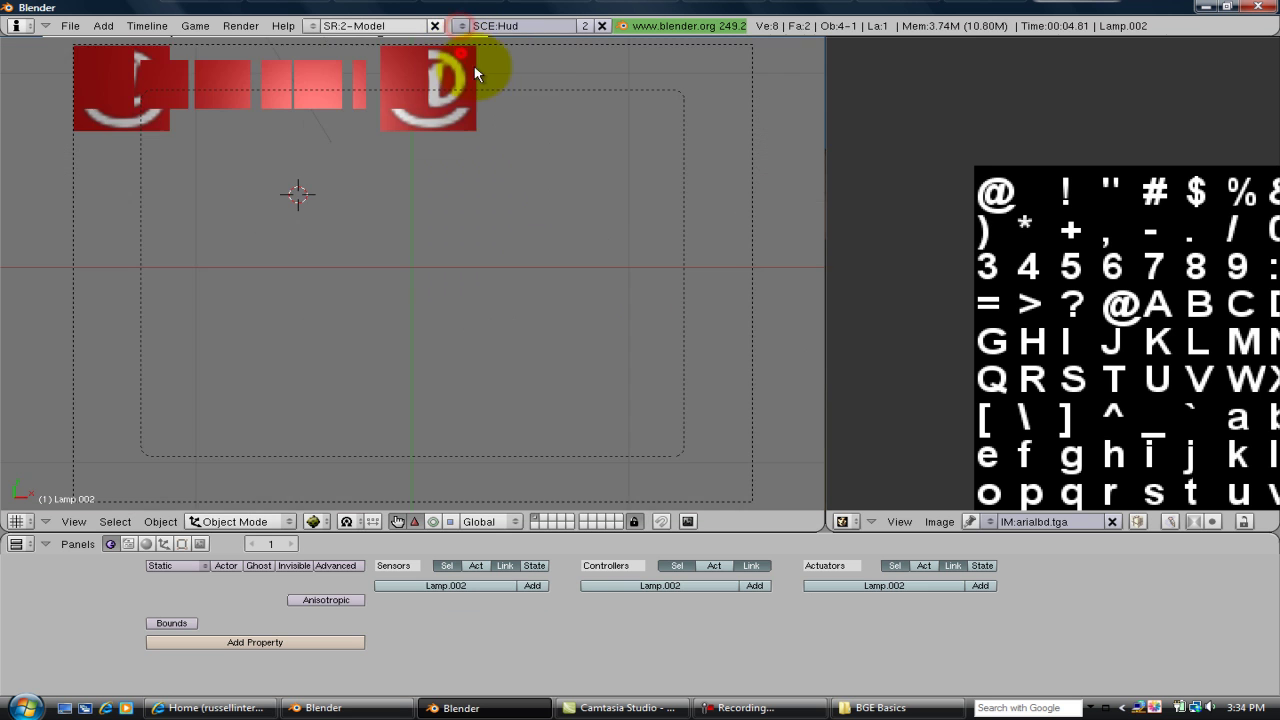
middle_drag(451, 245, 446, 188)
key(g)
key(z)
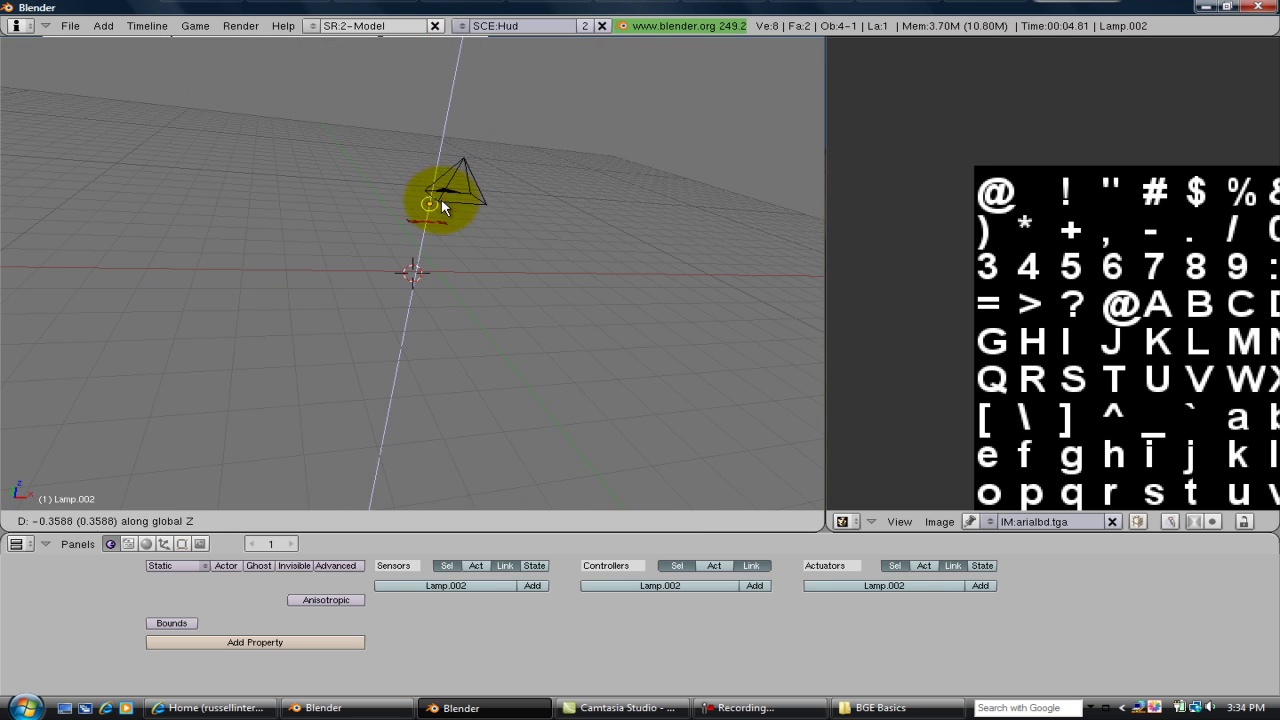
click(443, 200)
key(g)
key(KP_0)
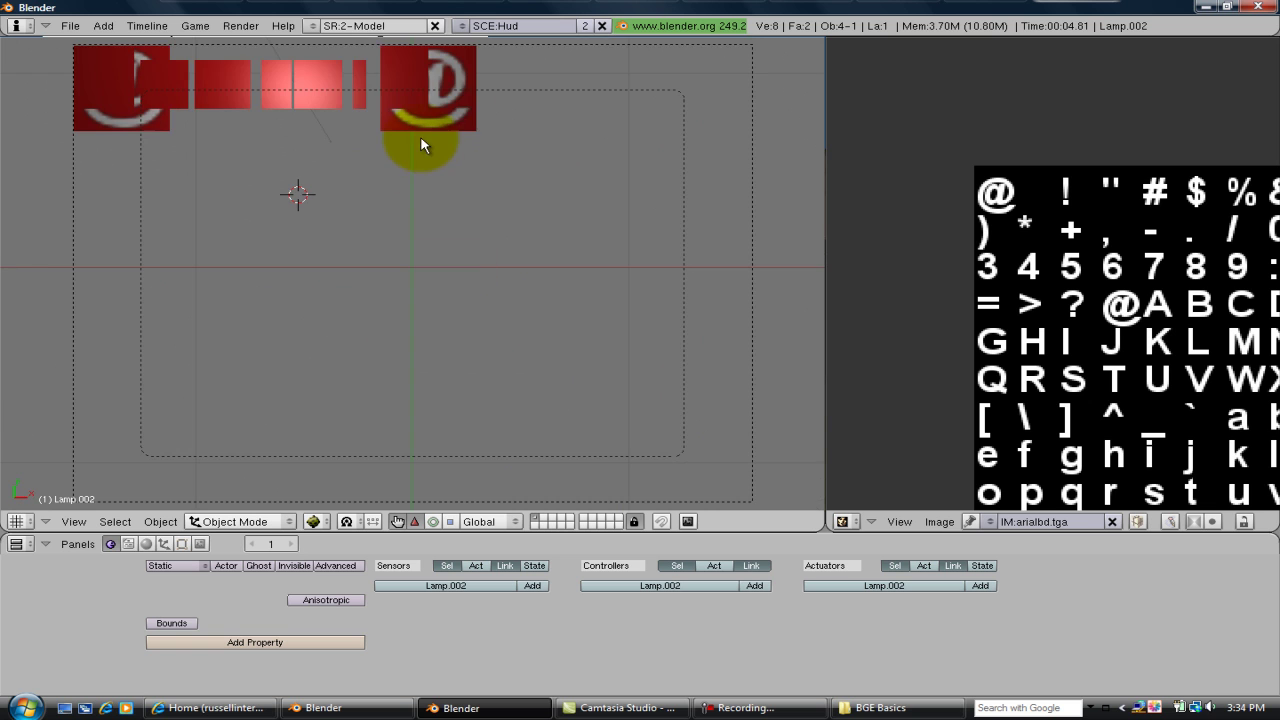
Step: Test the lowered lamp's effect on the score overlay by running the game in the main scene
key(p)
key(Escape)
click(459, 25)
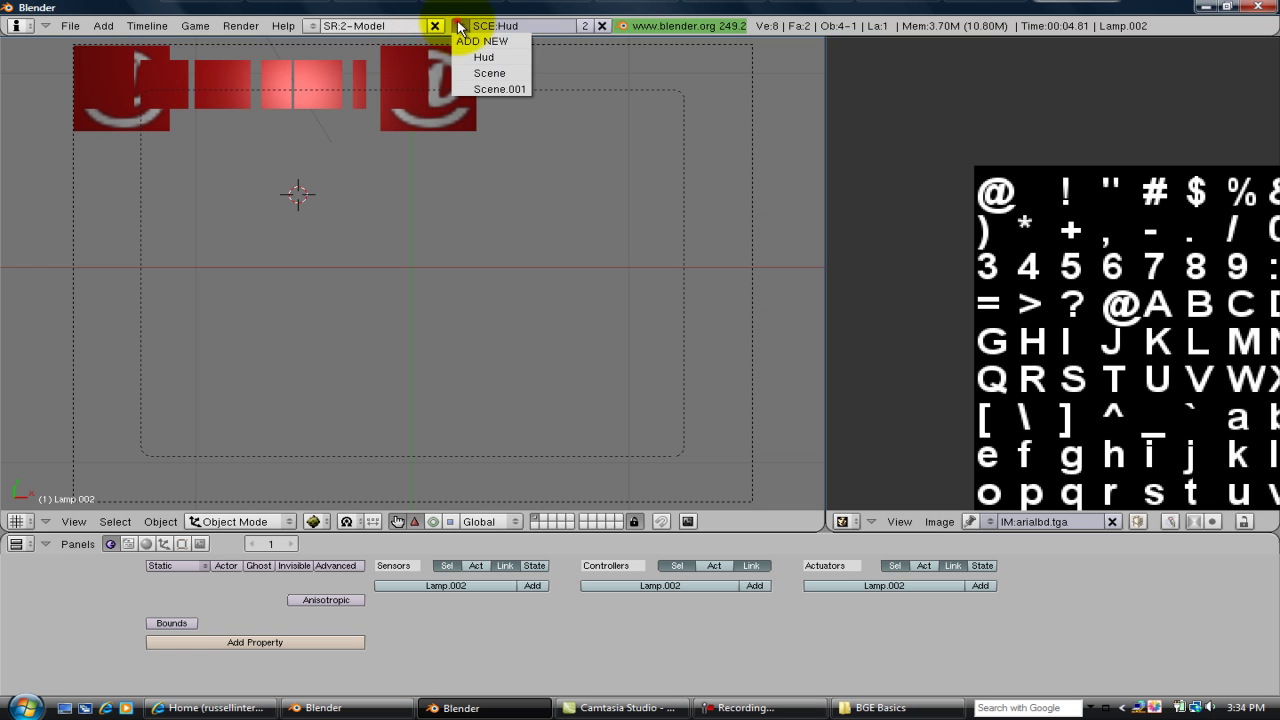
click(488, 73)
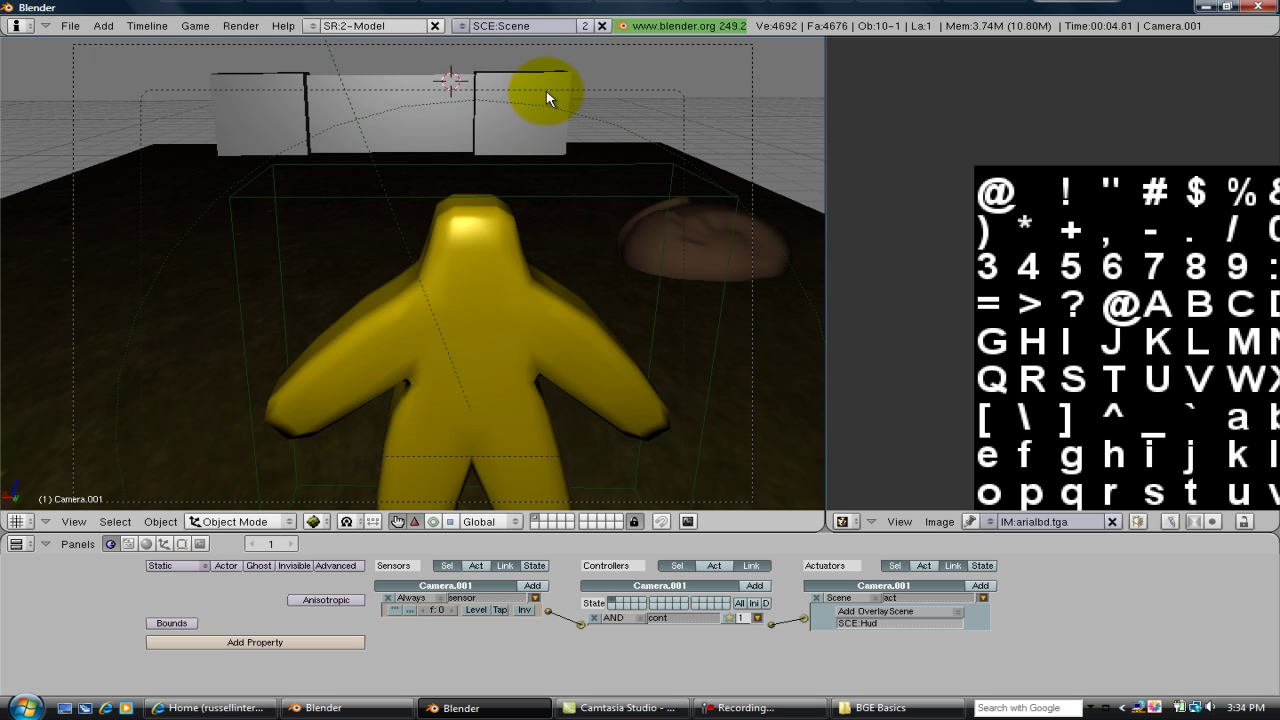
key(p)
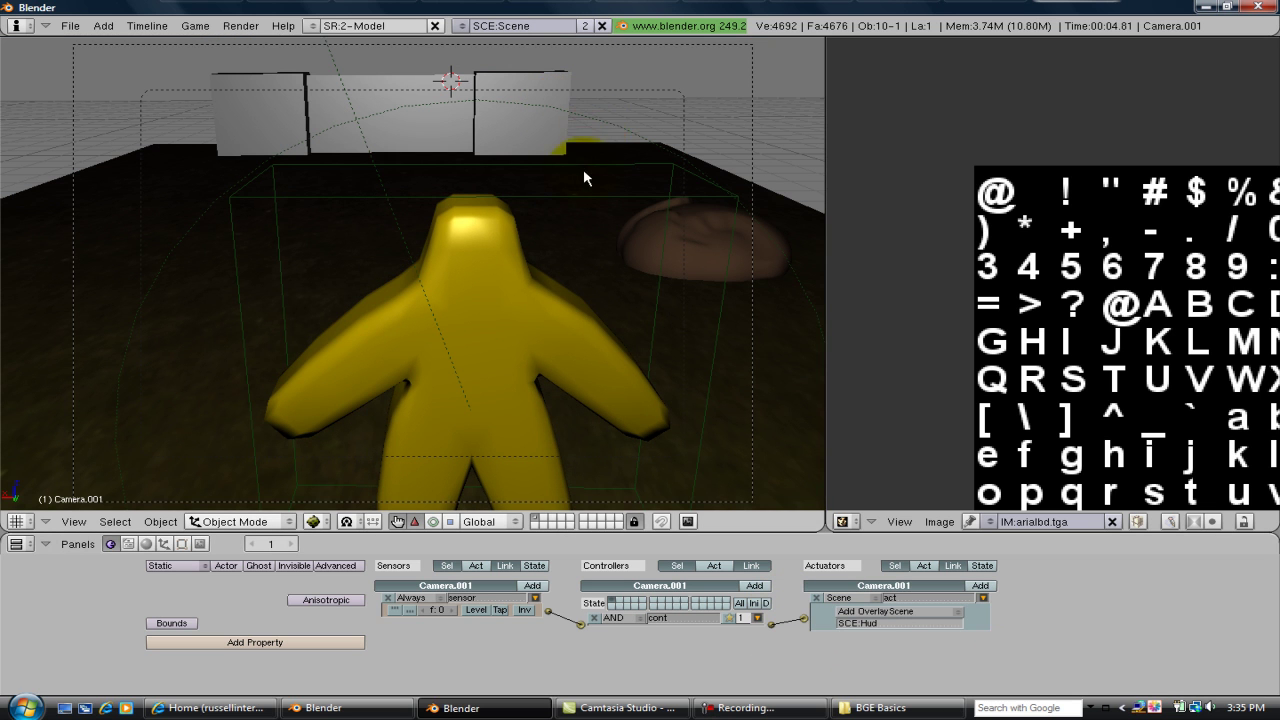
Step: Add a UV sphere at a newly placed 3D cursor position above the ground of the level and scale it
middle_drag(584, 171, 290, 190)
scroll(410, 240, up, 3)
click(235, 247)
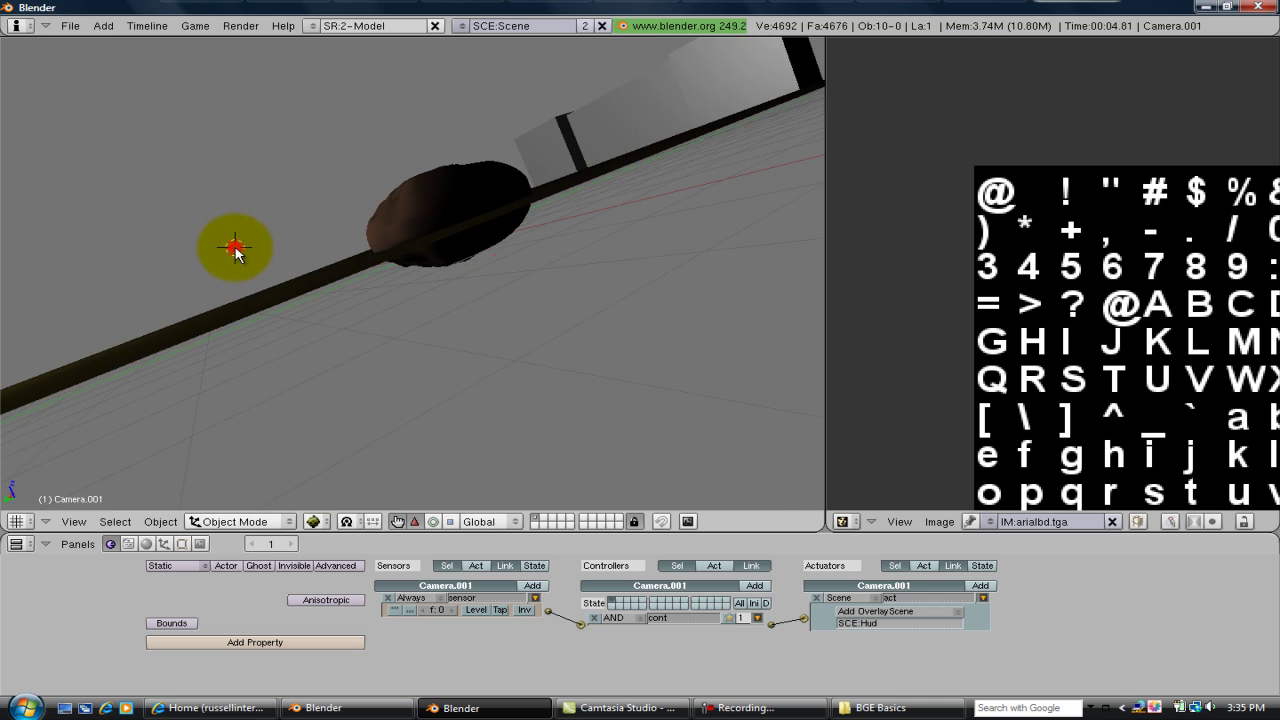
middle_drag(241, 246, 285, 186)
key(KP_0)
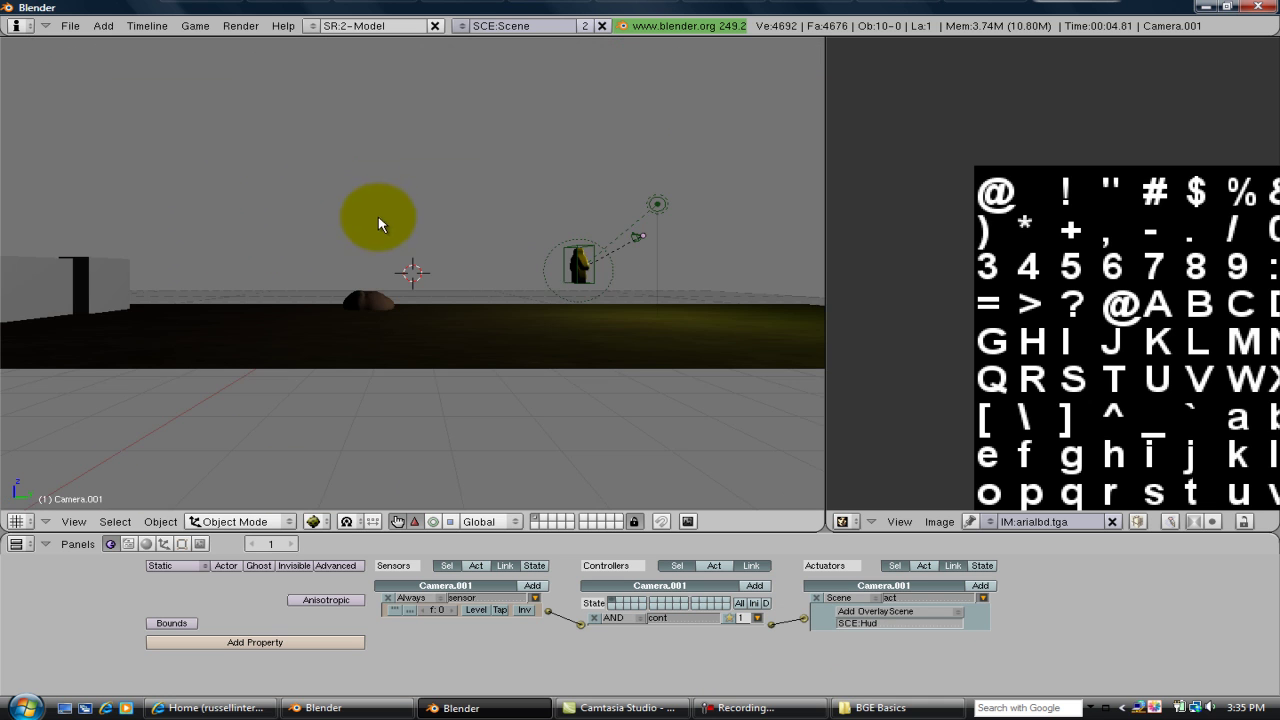
key(space)
mouse_move(597, 318)
mouse_move(600, 266)
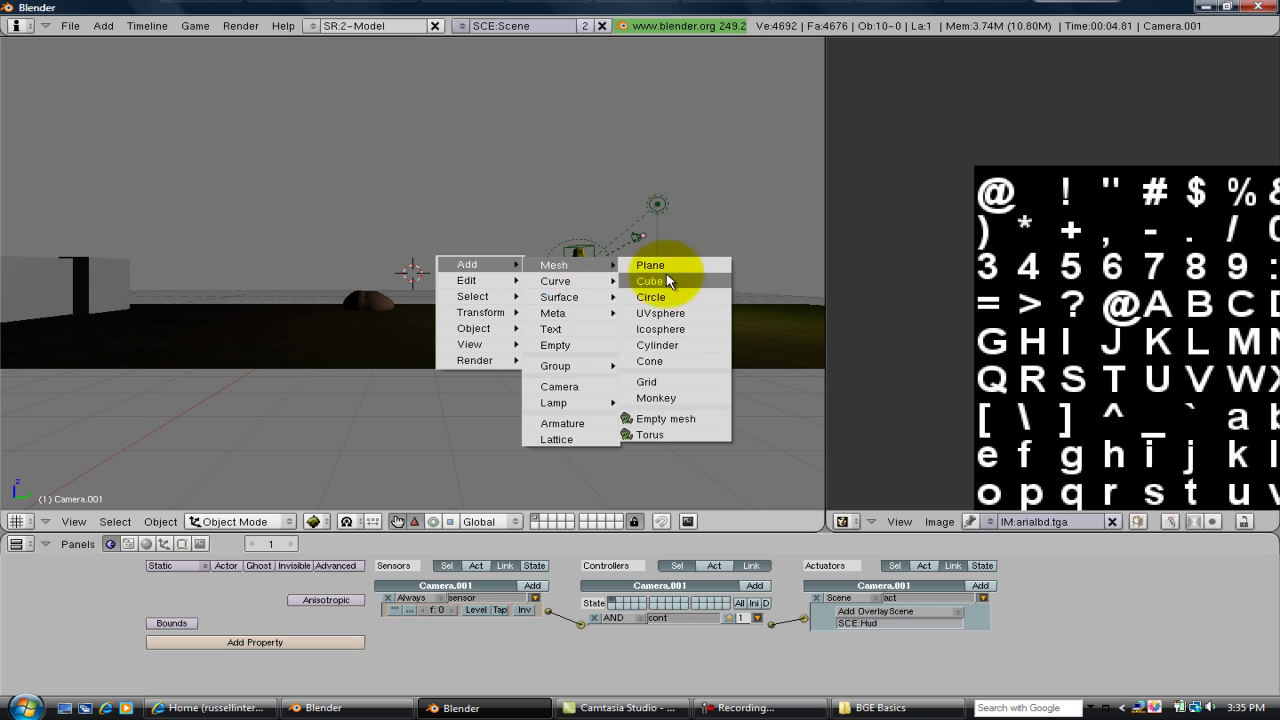
click(690, 314)
click(776, 317)
key(s)
click(560, 297)
Step: Move the sphere along the global X axis over the ground, toward the brown rock
key(KP_7)
key(g)
key(x)
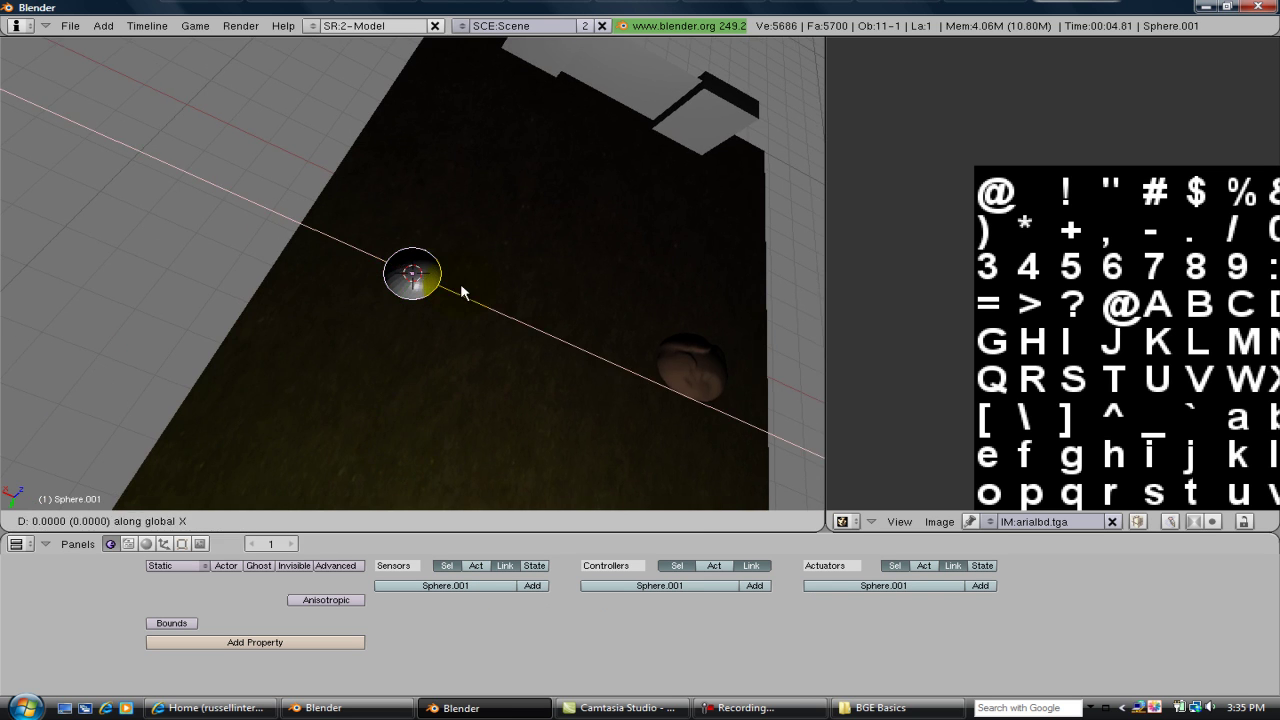
click(600, 370)
key(KP_0)
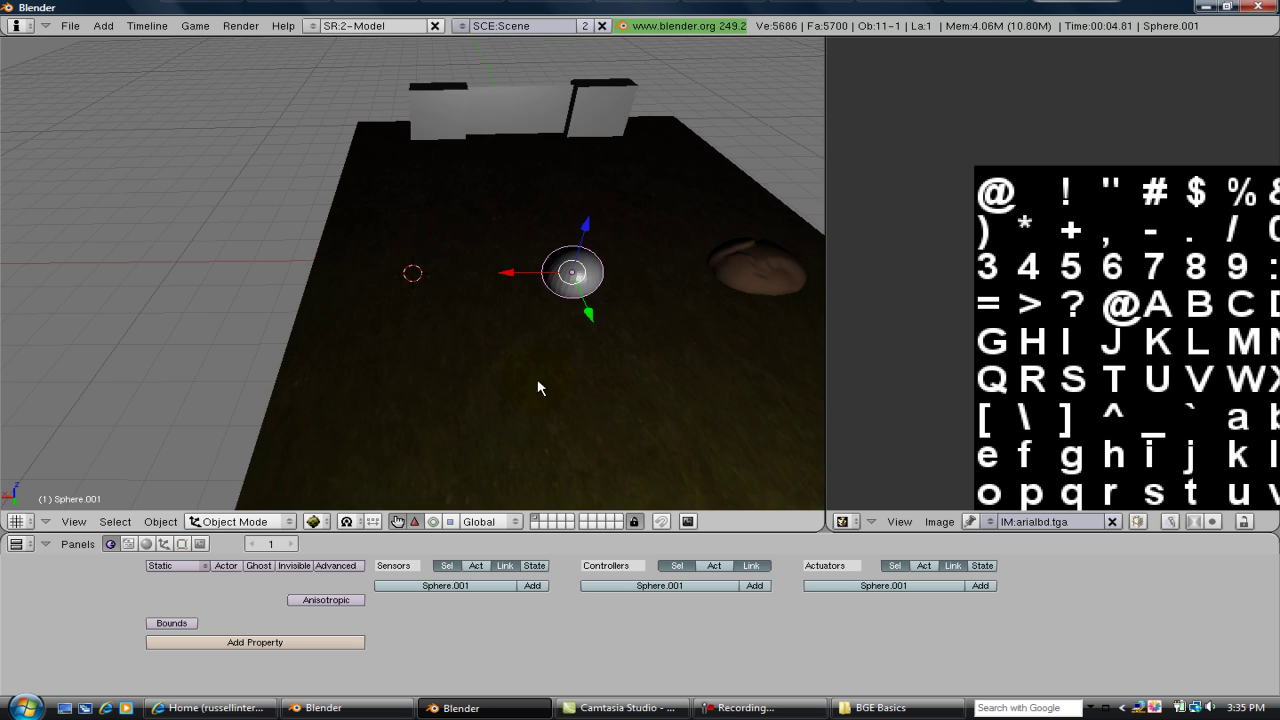
key(KP_7)
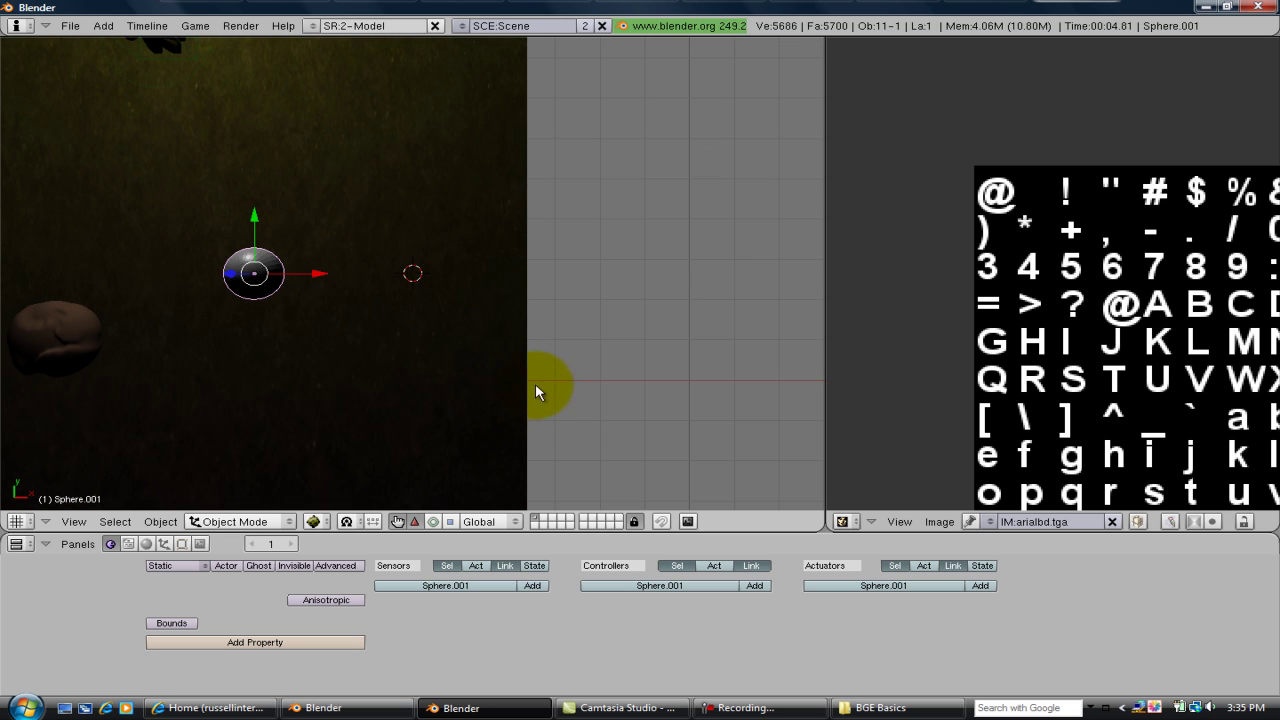
Step: Give the sphere a red material and return to its game logic settings
click(146, 543)
click(400, 592)
click(379, 641)
click(400, 600)
click(110, 543)
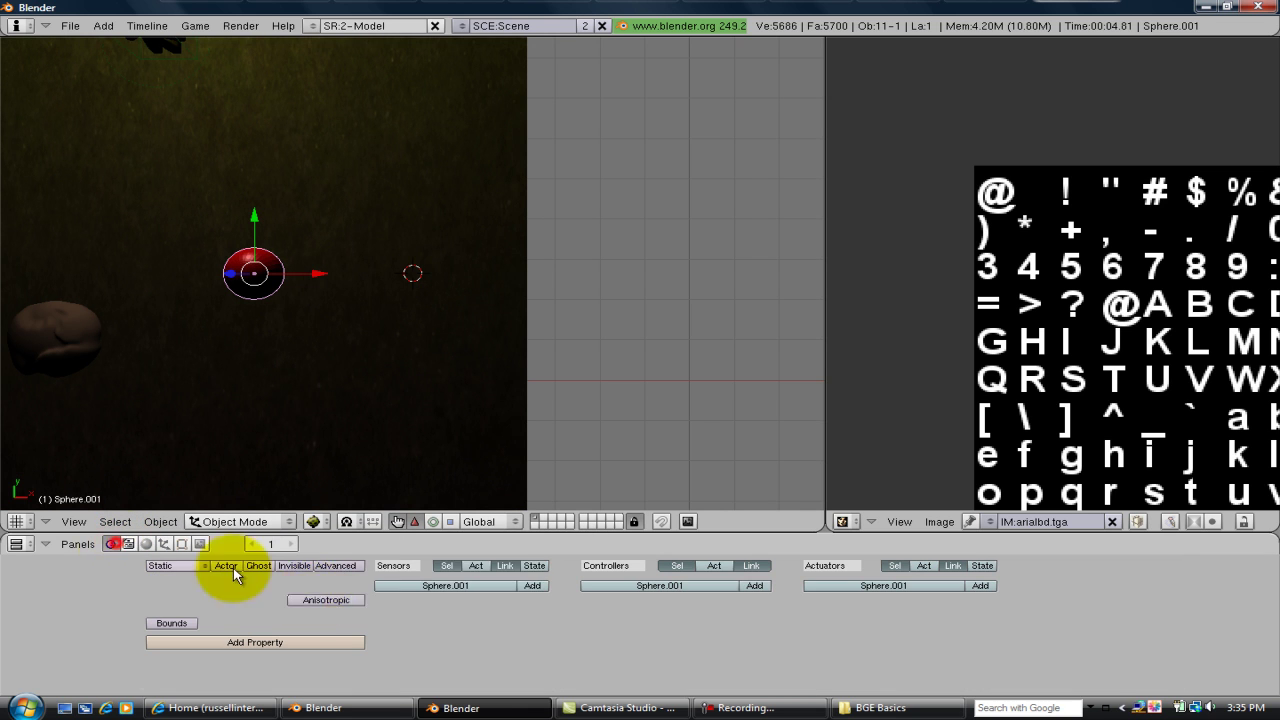
Step: Give the sphere a Collision sensor for the property player, linked to an AND controller, and add an actuator
click(533, 586)
click(754, 586)
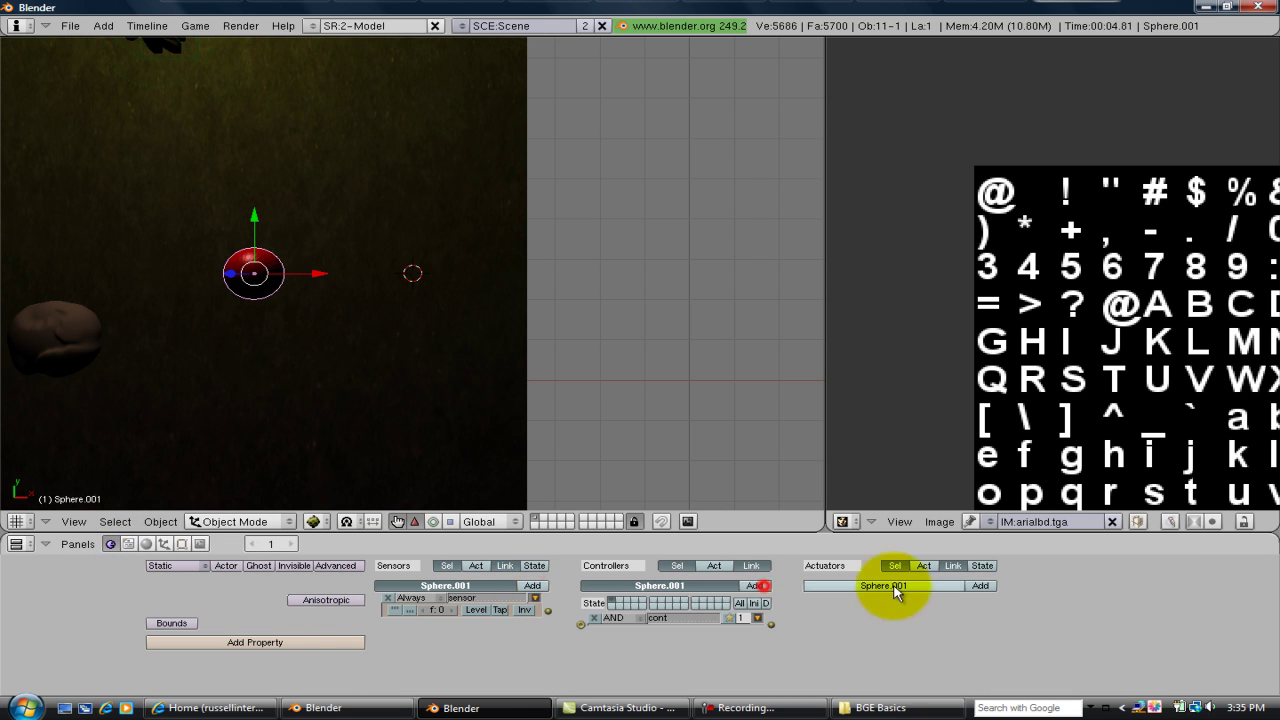
click(980, 586)
click(425, 597)
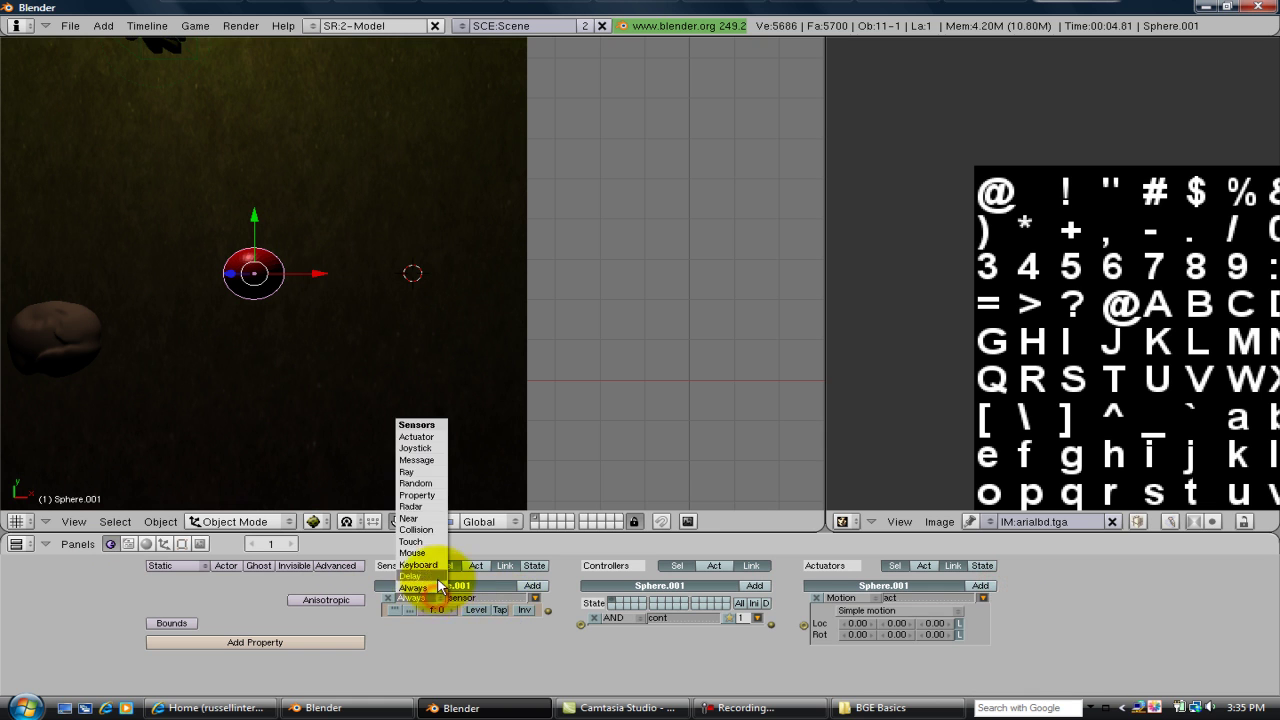
click(415, 597)
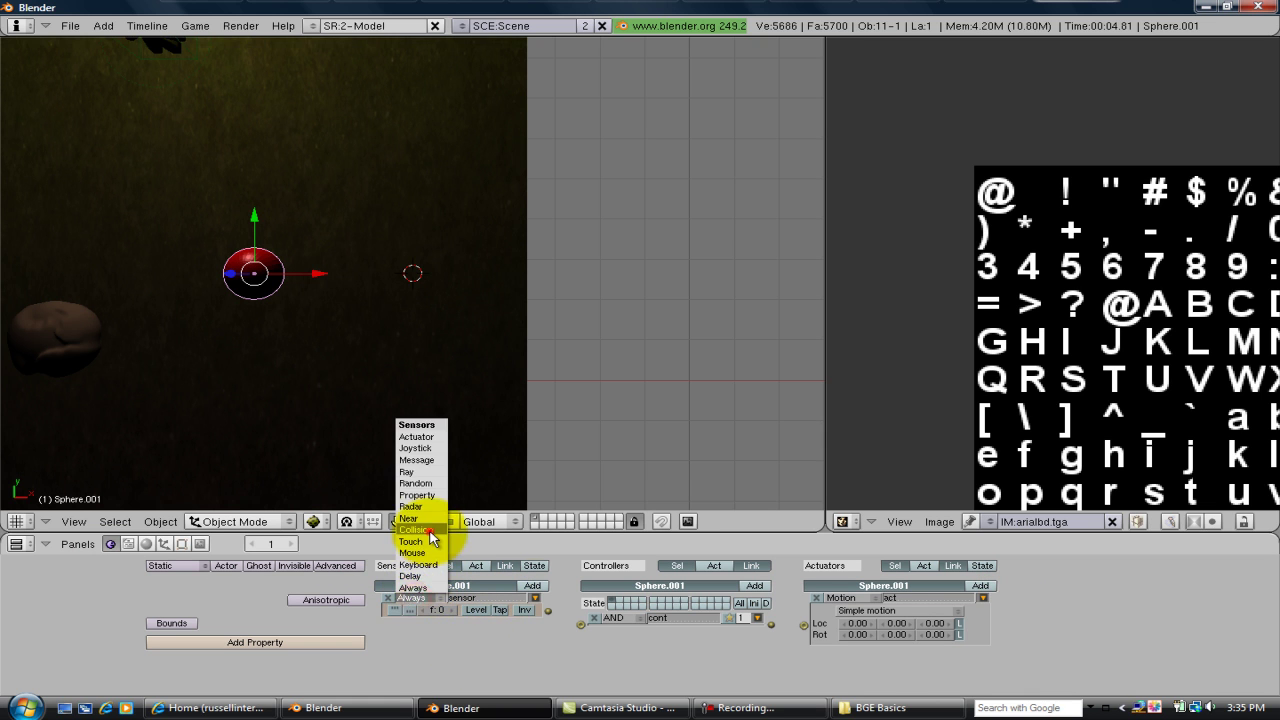
click(430, 530)
click(504, 624)
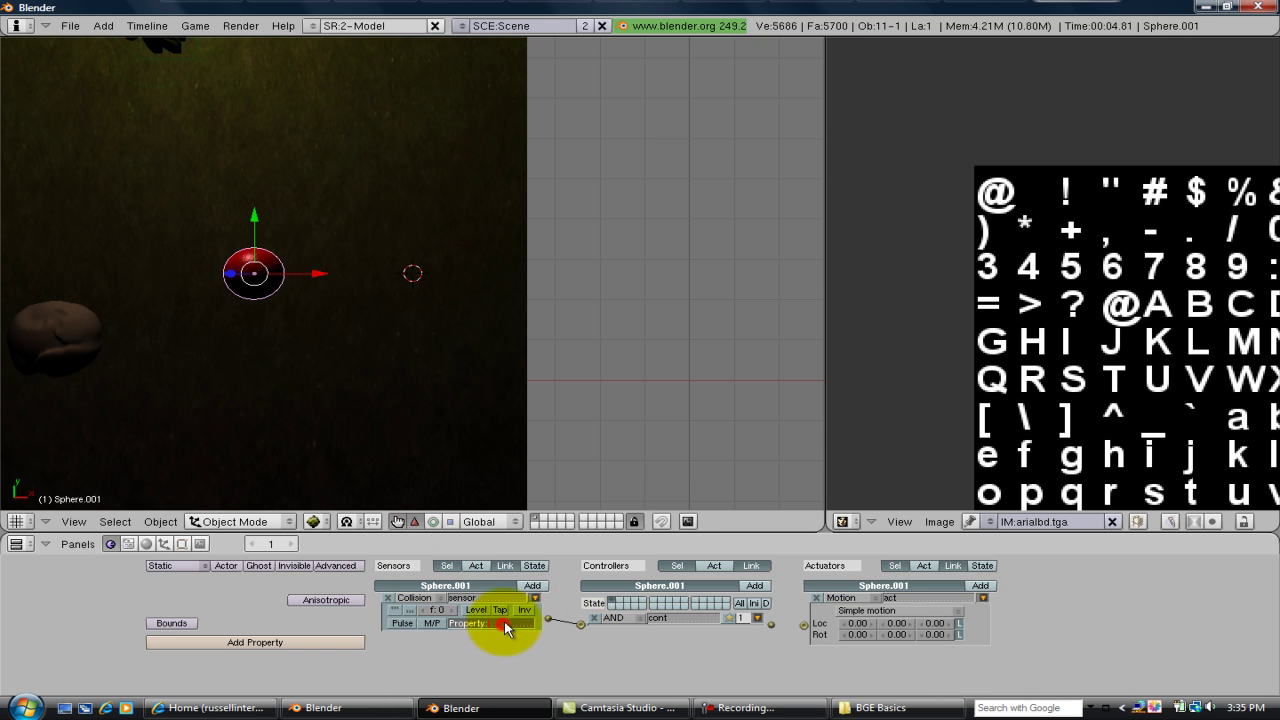
text(player)
click(565, 632)
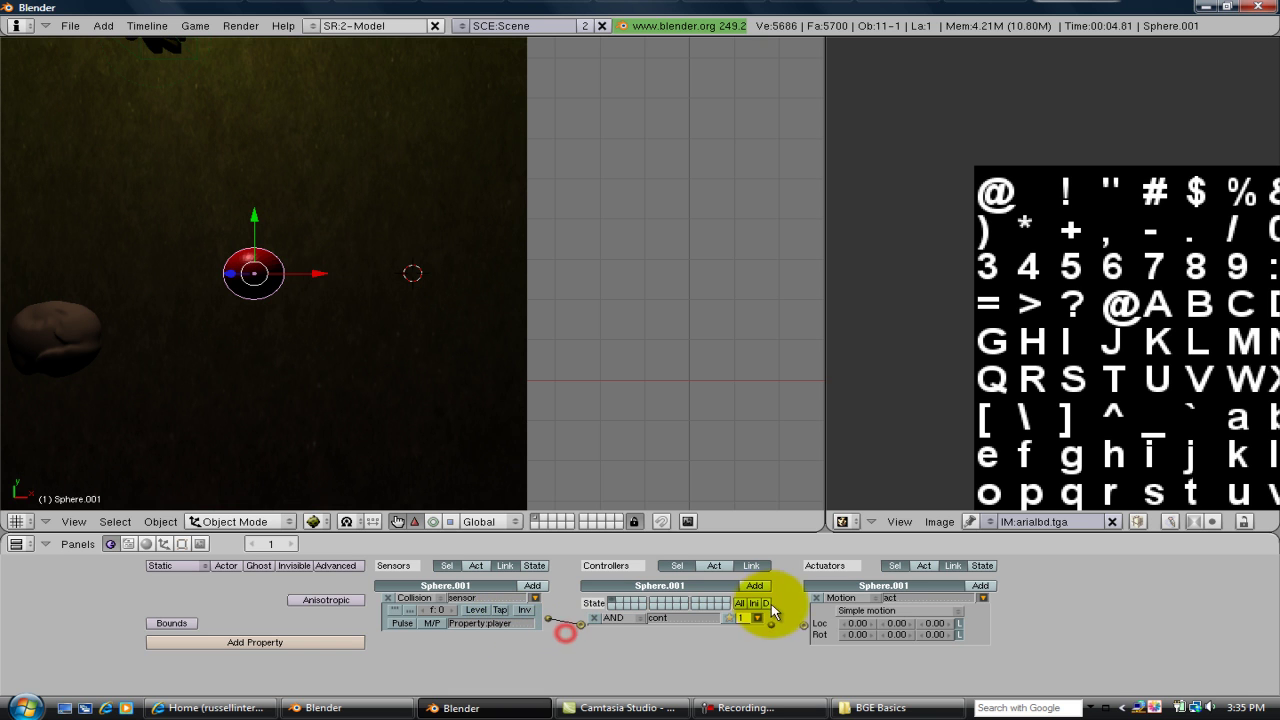
Step: Link the sphere's actuator to the AND controller and make it an Edit Object actuator set to End Object
click(838, 597)
click(875, 510)
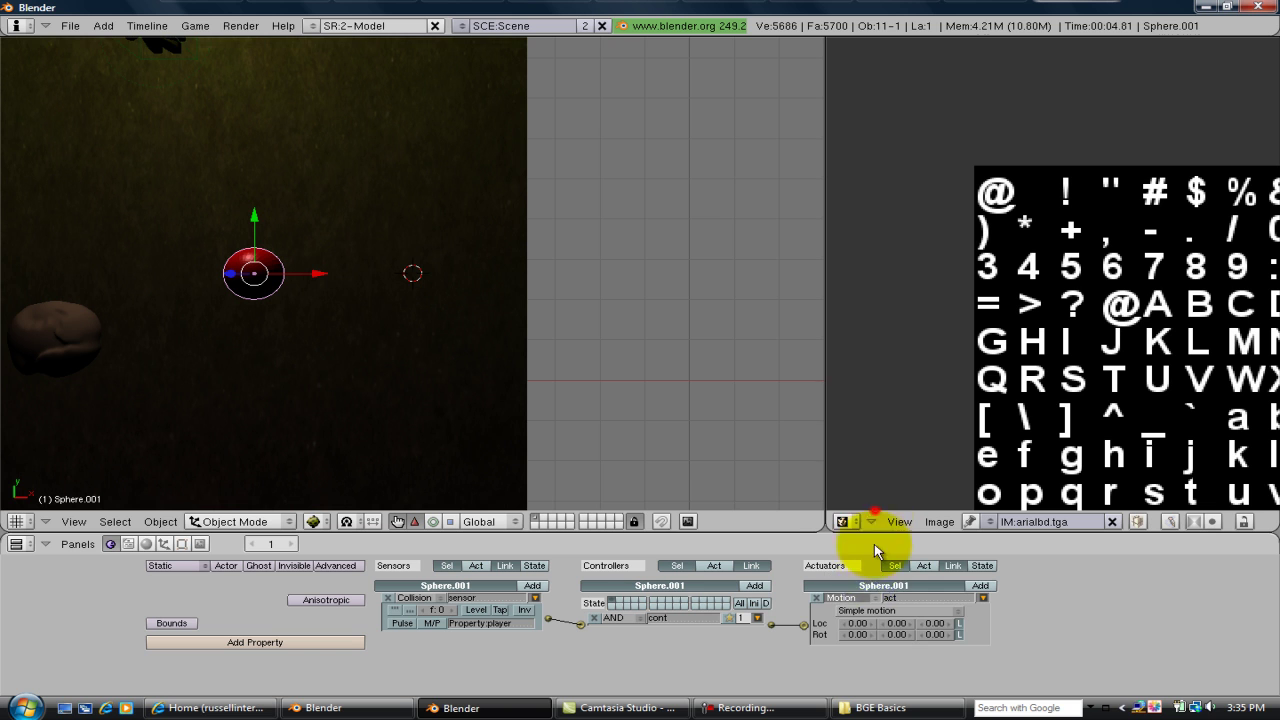
click(872, 612)
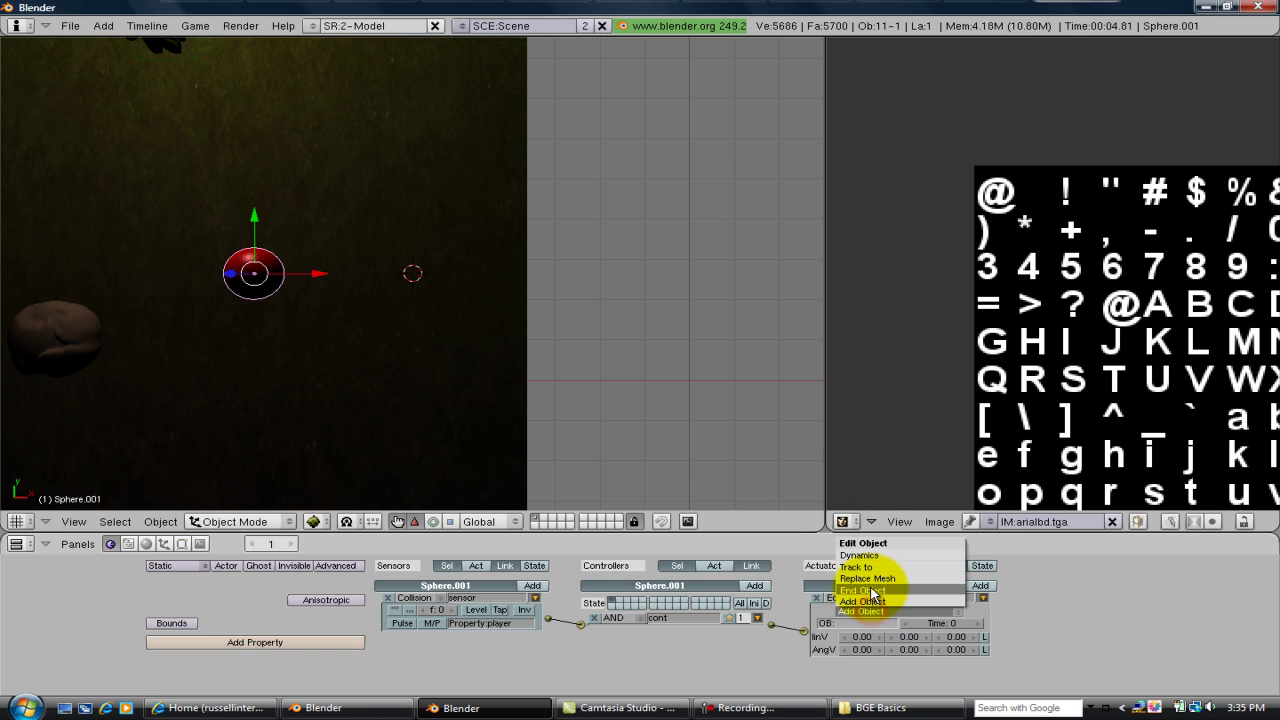
click(862, 590)
Step: Add a Message actuator with the subject score to the sphere and link it to the same AND controller
click(978, 585)
click(859, 630)
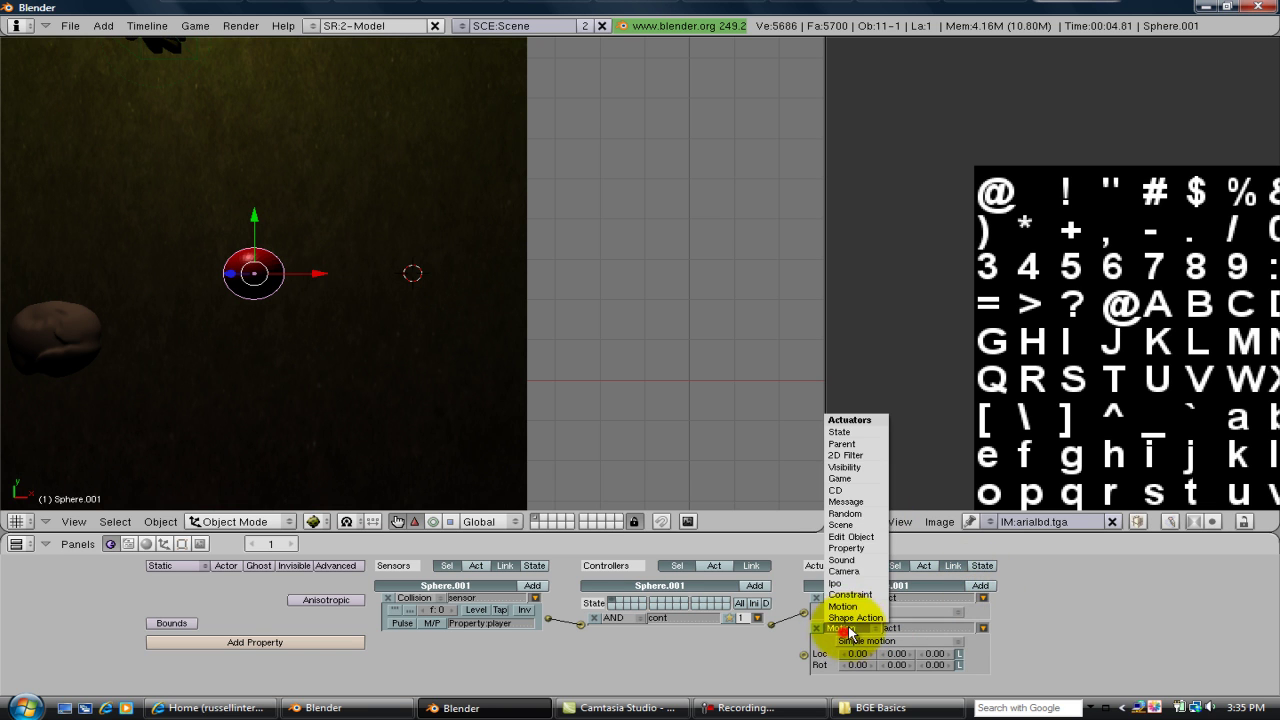
click(855, 502)
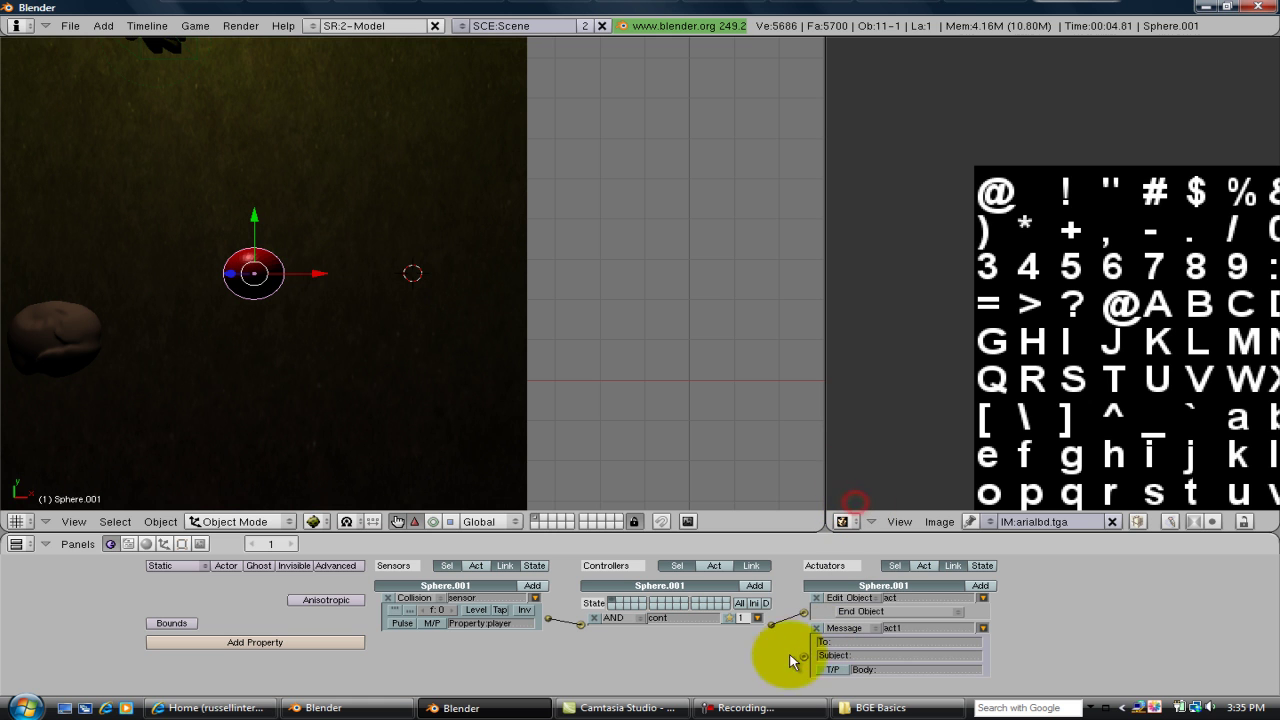
drag(805, 660, 772, 625)
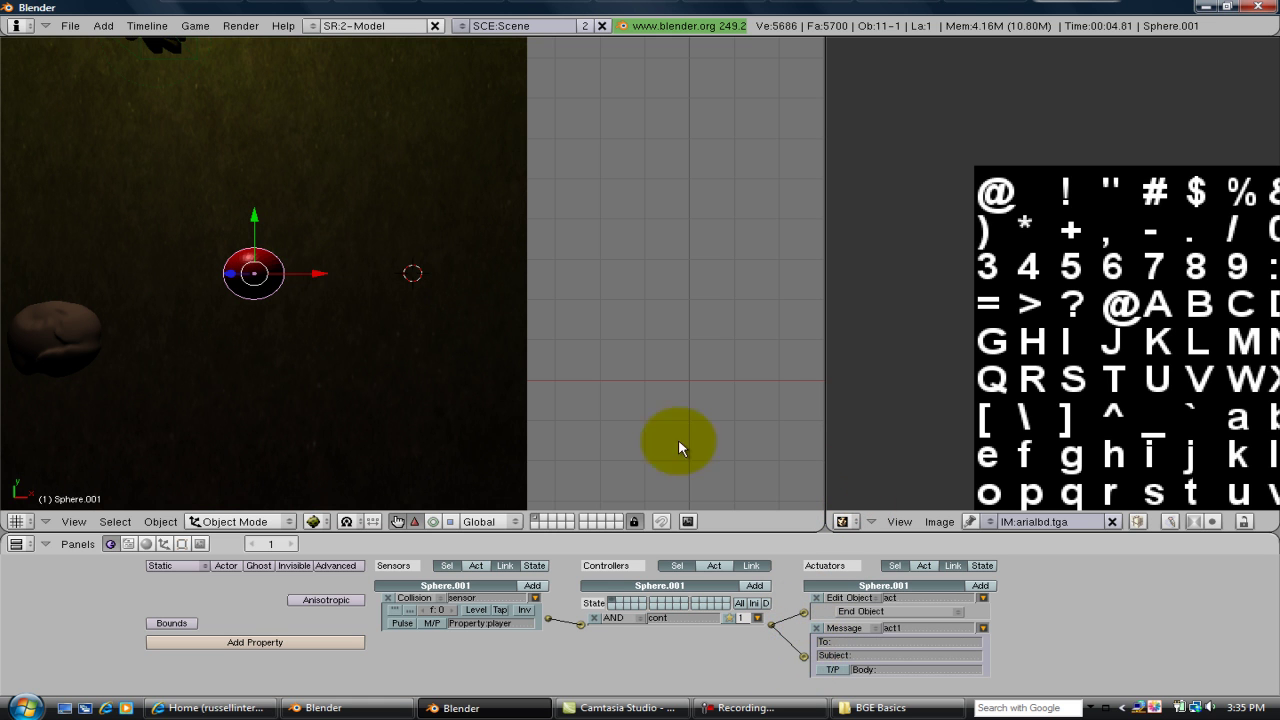
key(p)
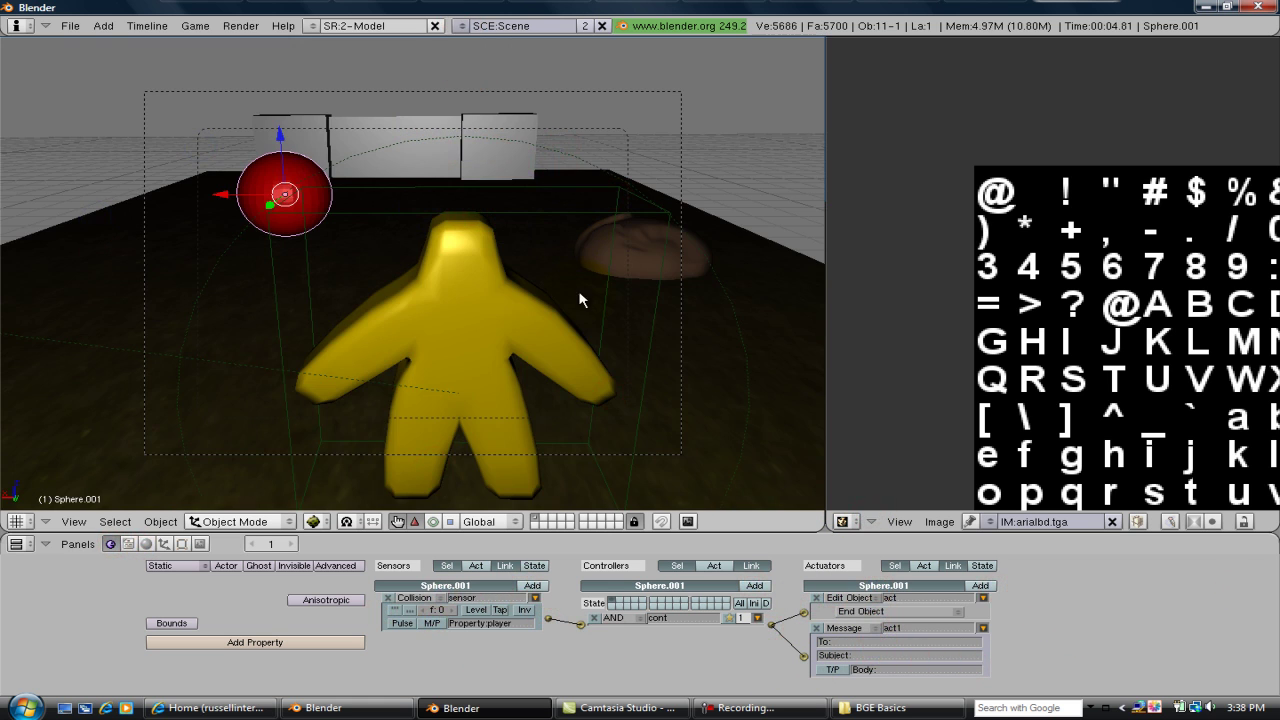
click(937, 672)
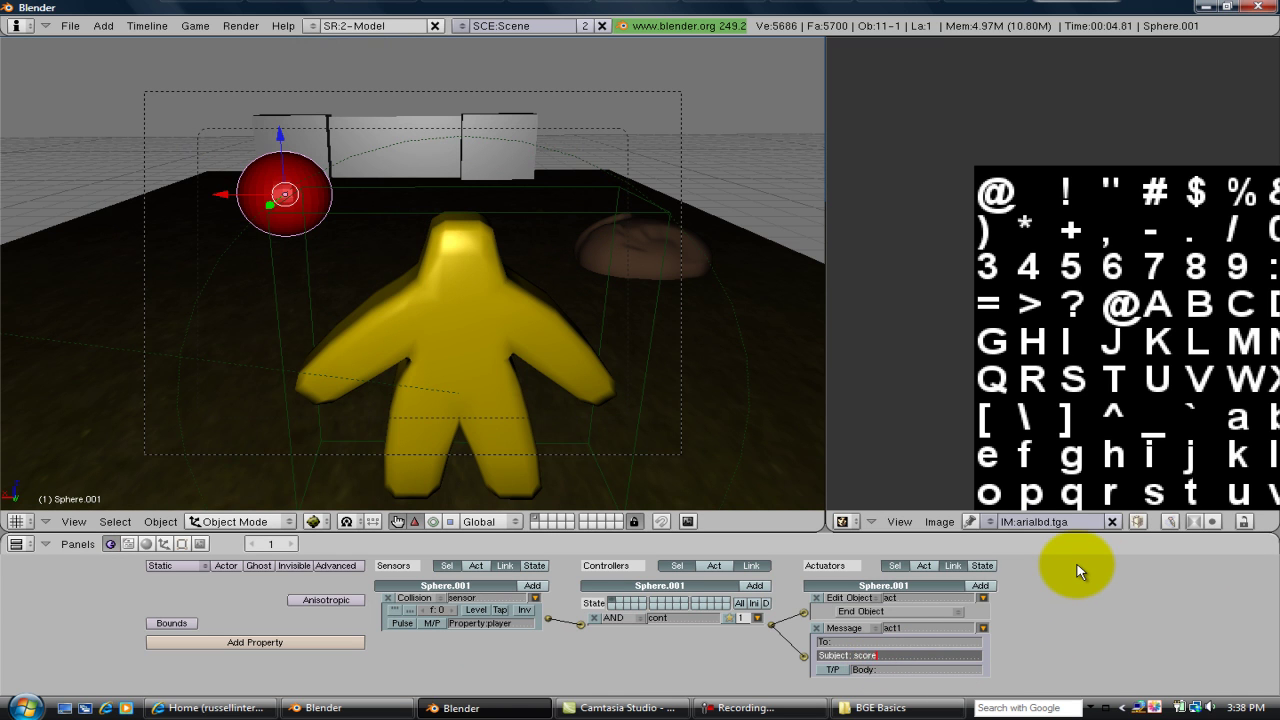
click(1024, 618)
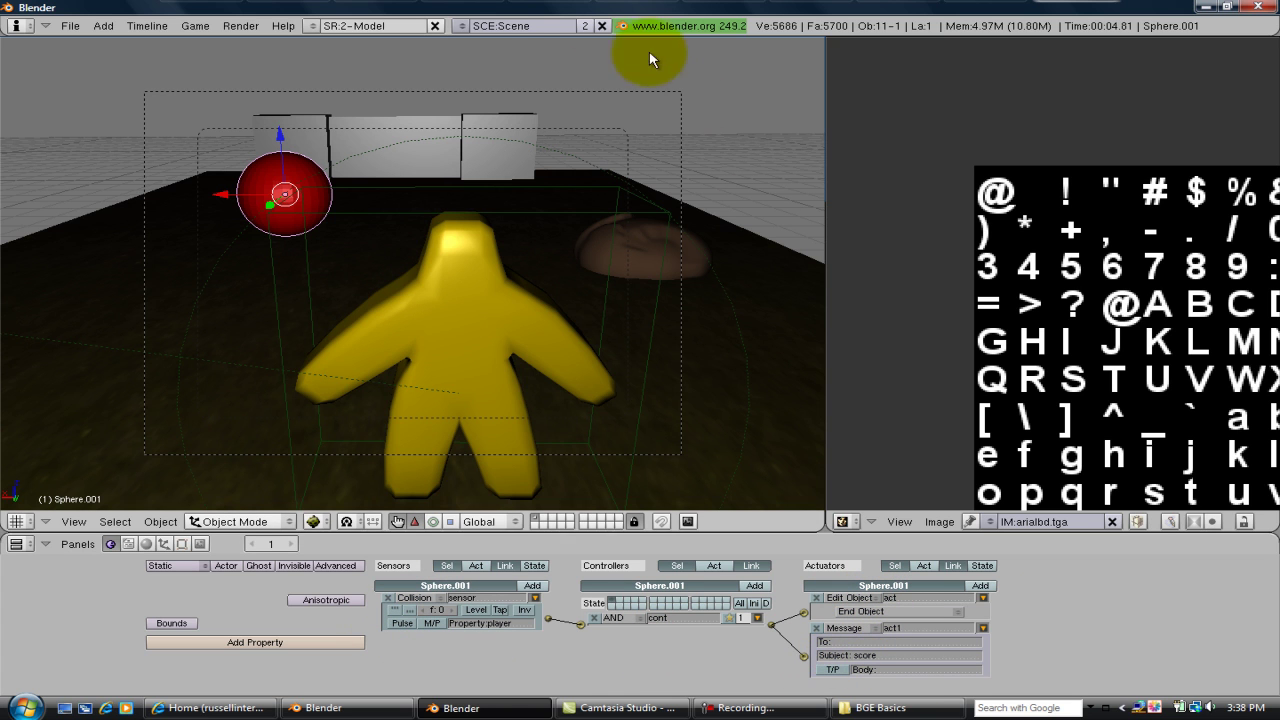
Step: In the Hud scene, give the score number plane a Message sensor with the subject score, linked to an AND controller, and add an actuator
click(460, 27)
click(483, 57)
right_click(412, 141)
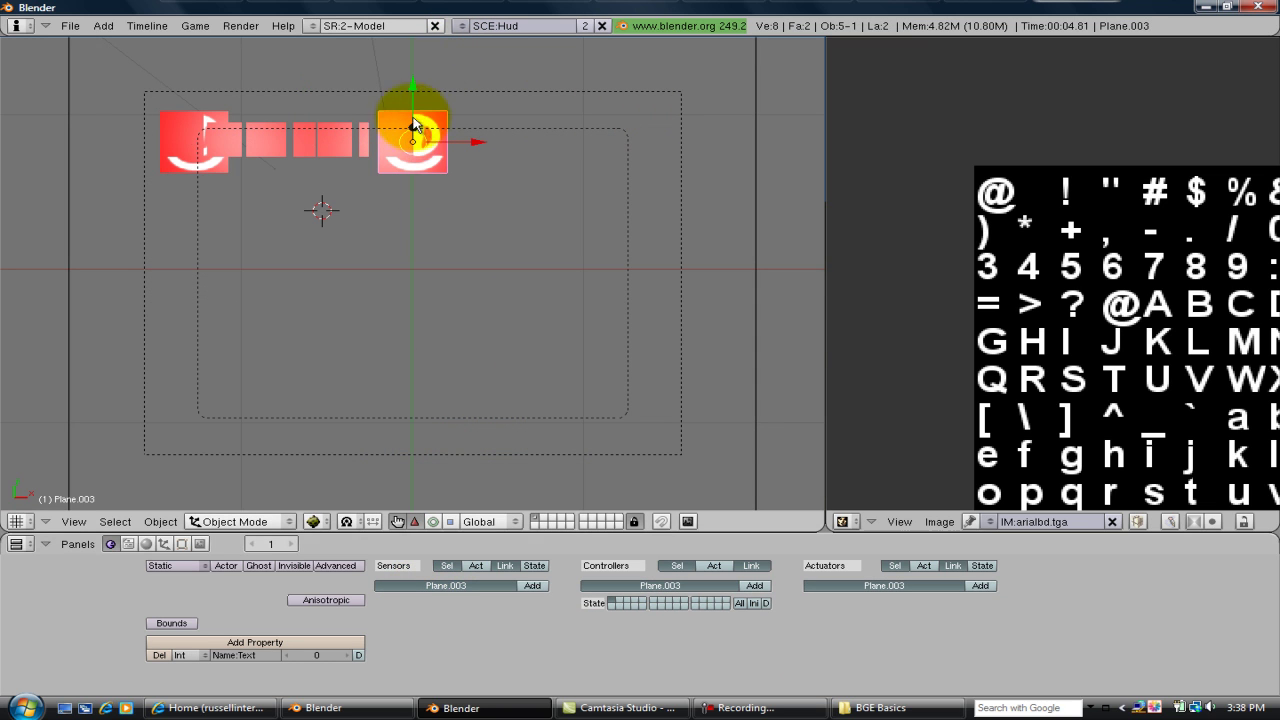
click(535, 586)
click(770, 591)
click(985, 586)
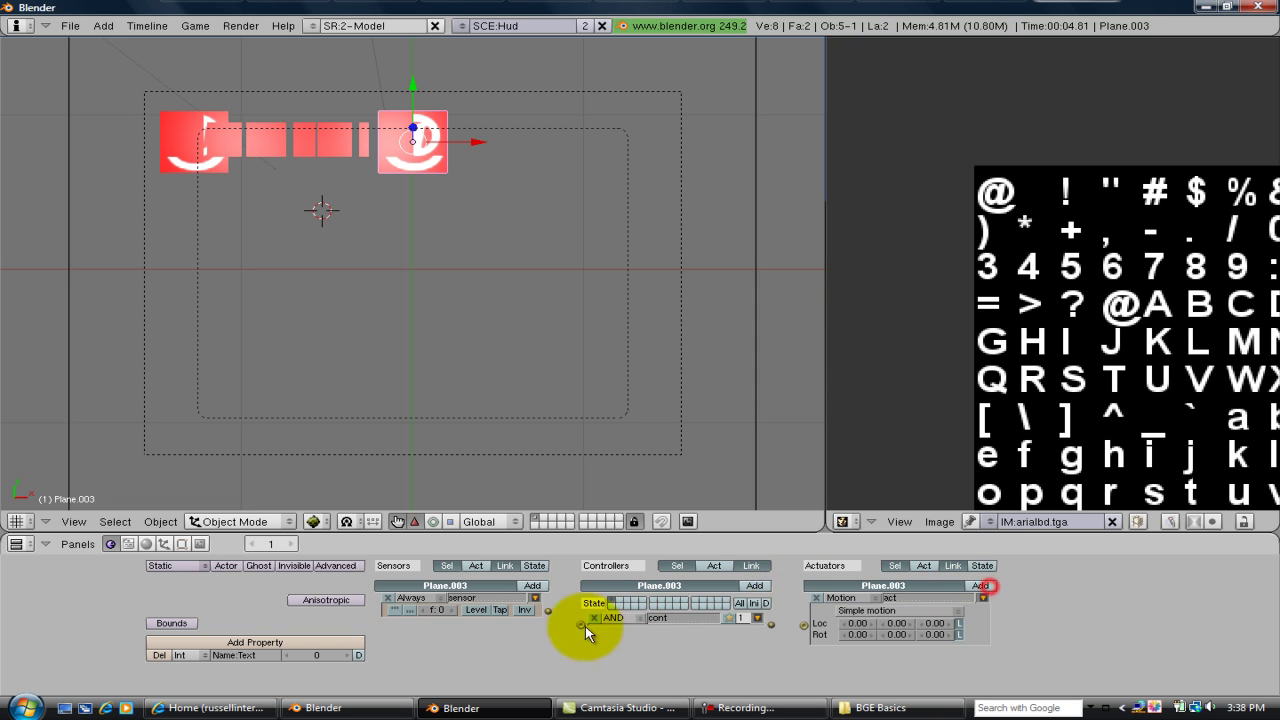
drag(550, 611, 583, 624)
click(420, 598)
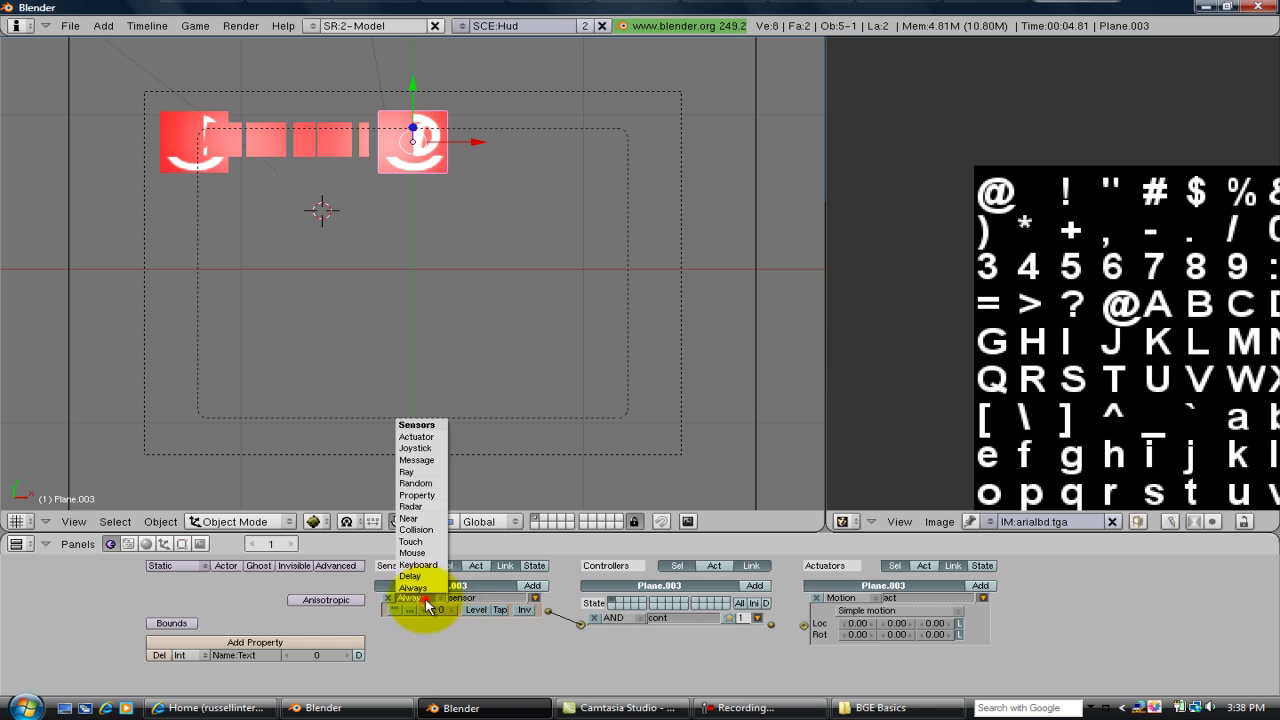
click(420, 460)
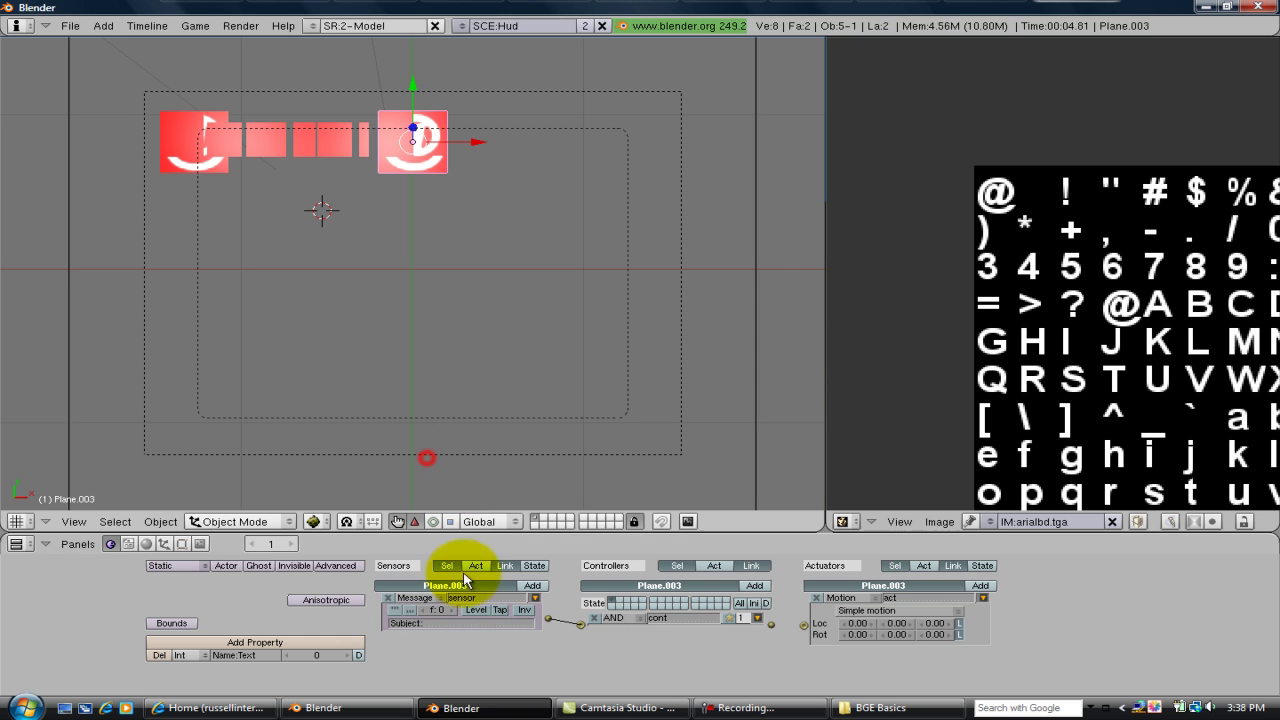
click(459, 620)
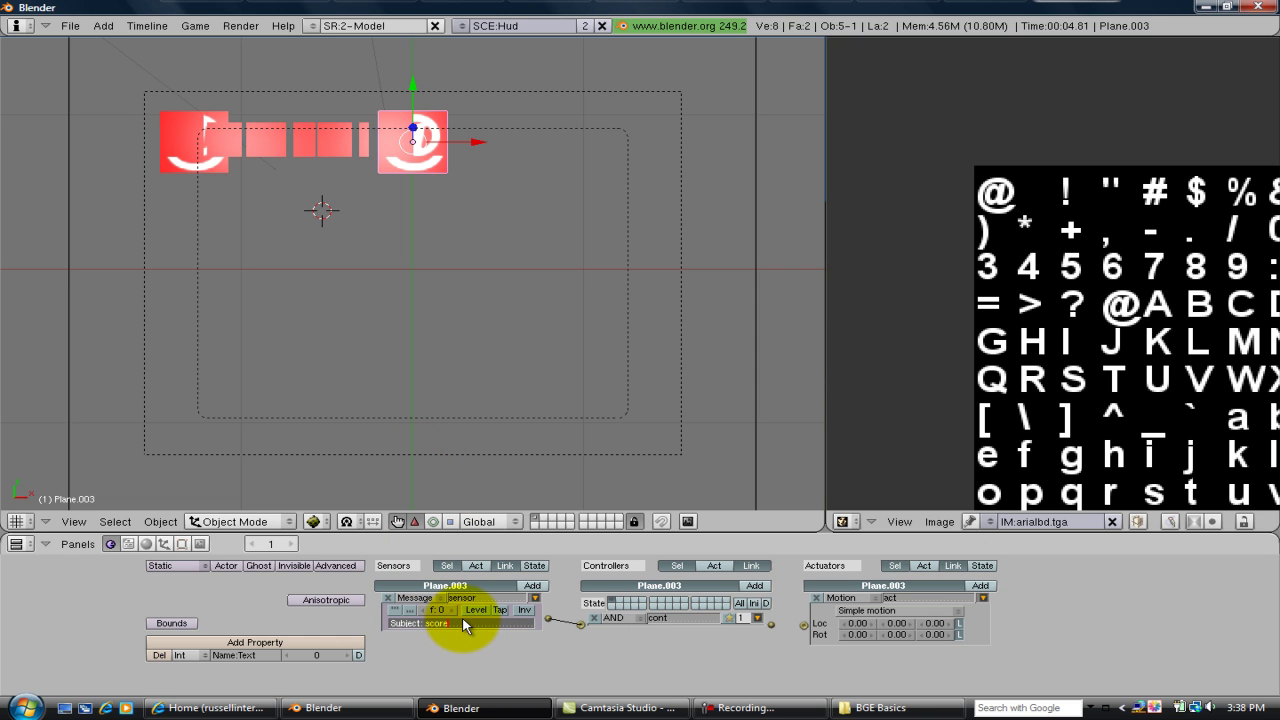
key(Return)
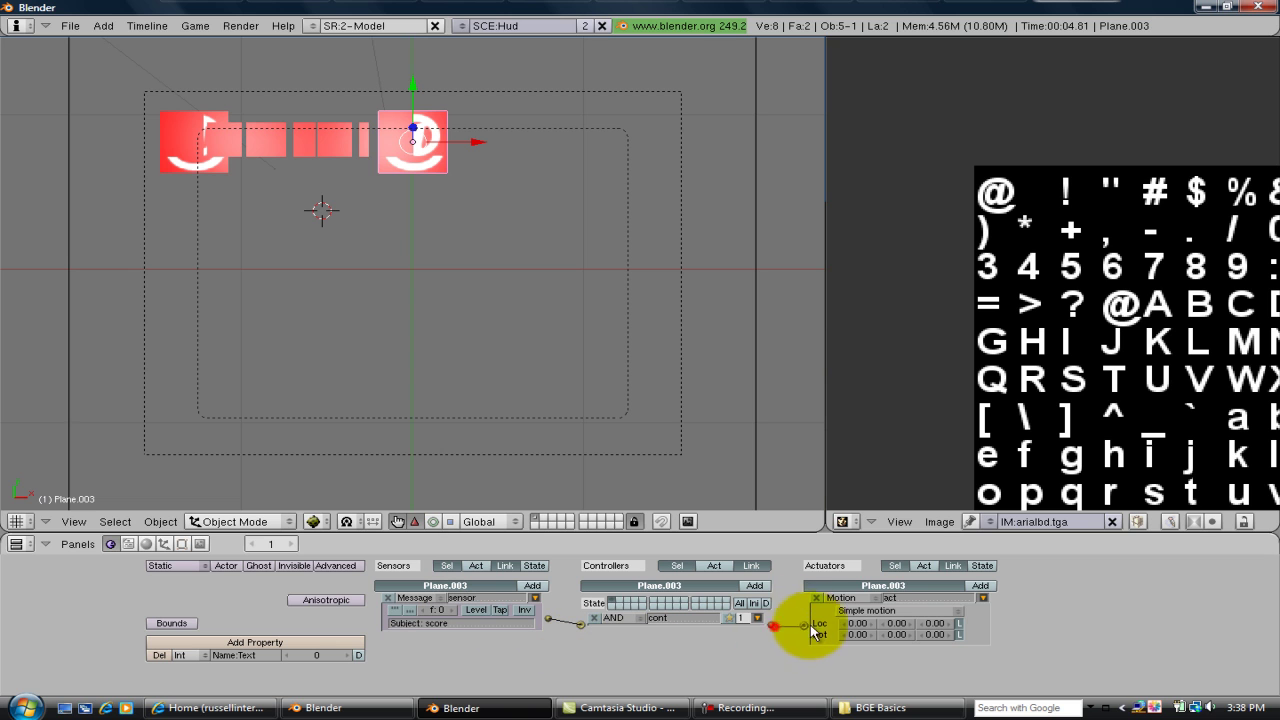
Step: Make the number plane's linked actuator a Property actuator in Add mode, with property Text and value +10
click(833, 598)
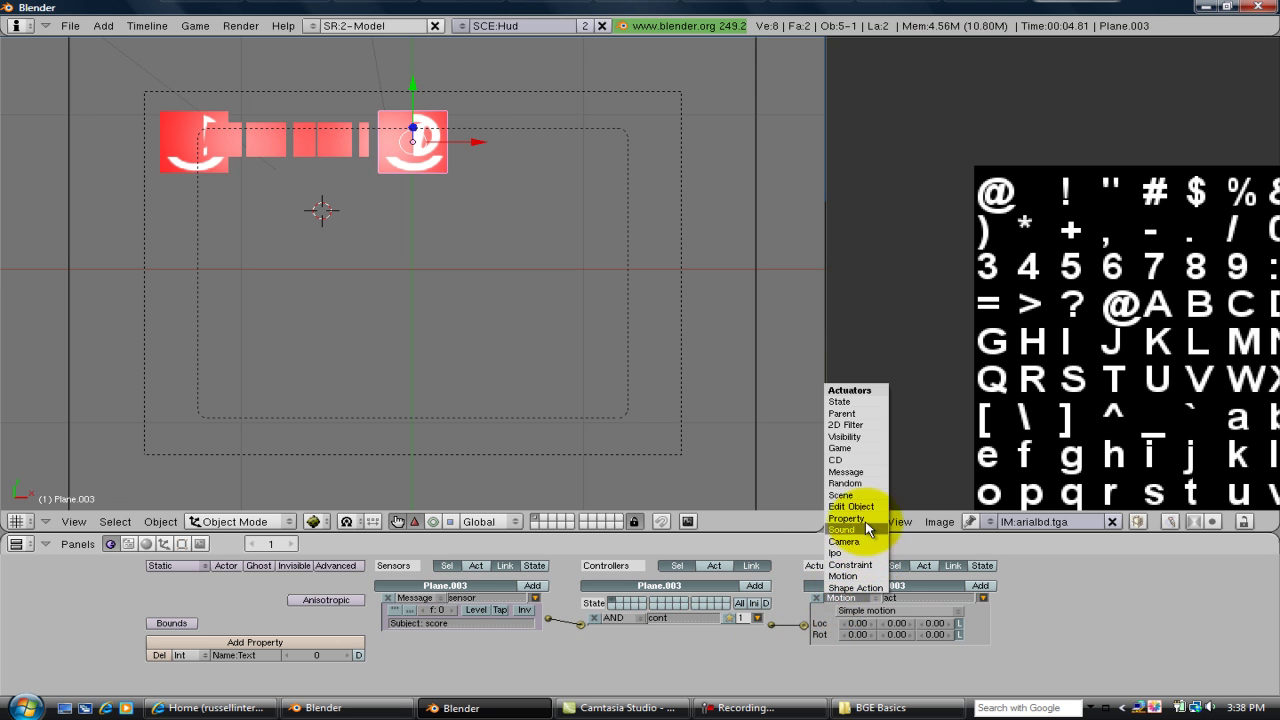
click(866, 512)
click(869, 622)
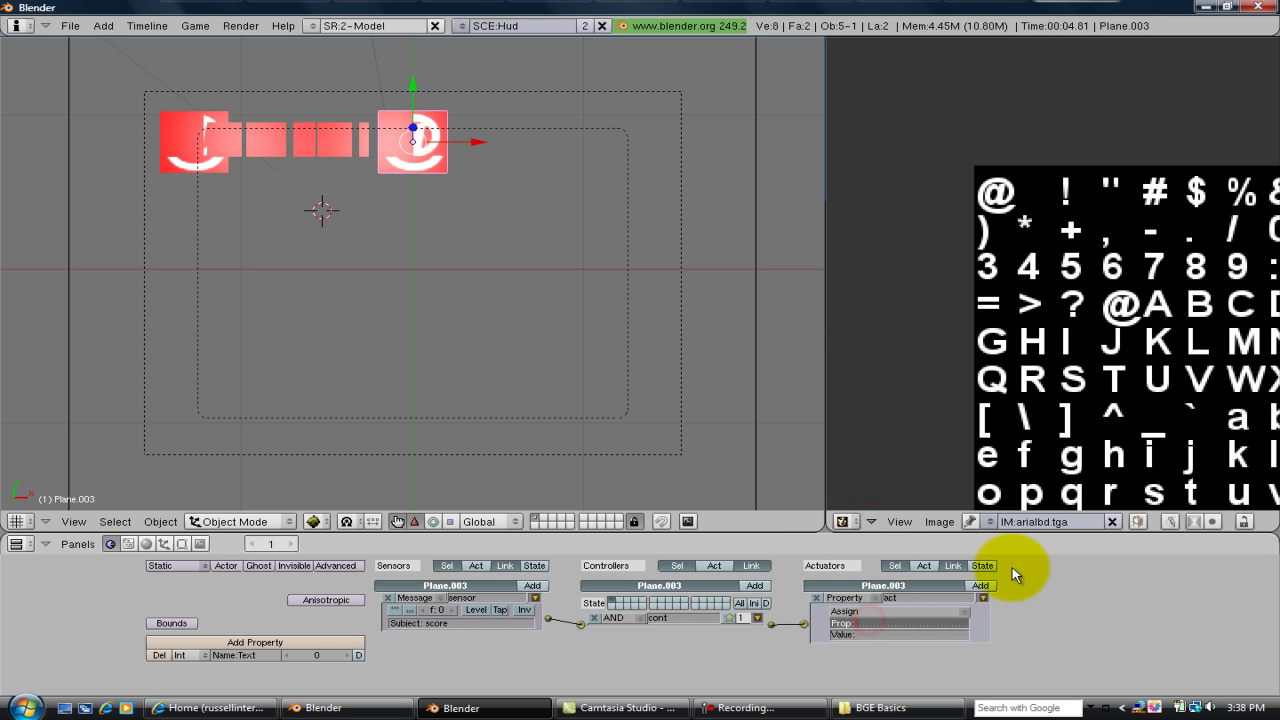
text(Text)
key(Return)
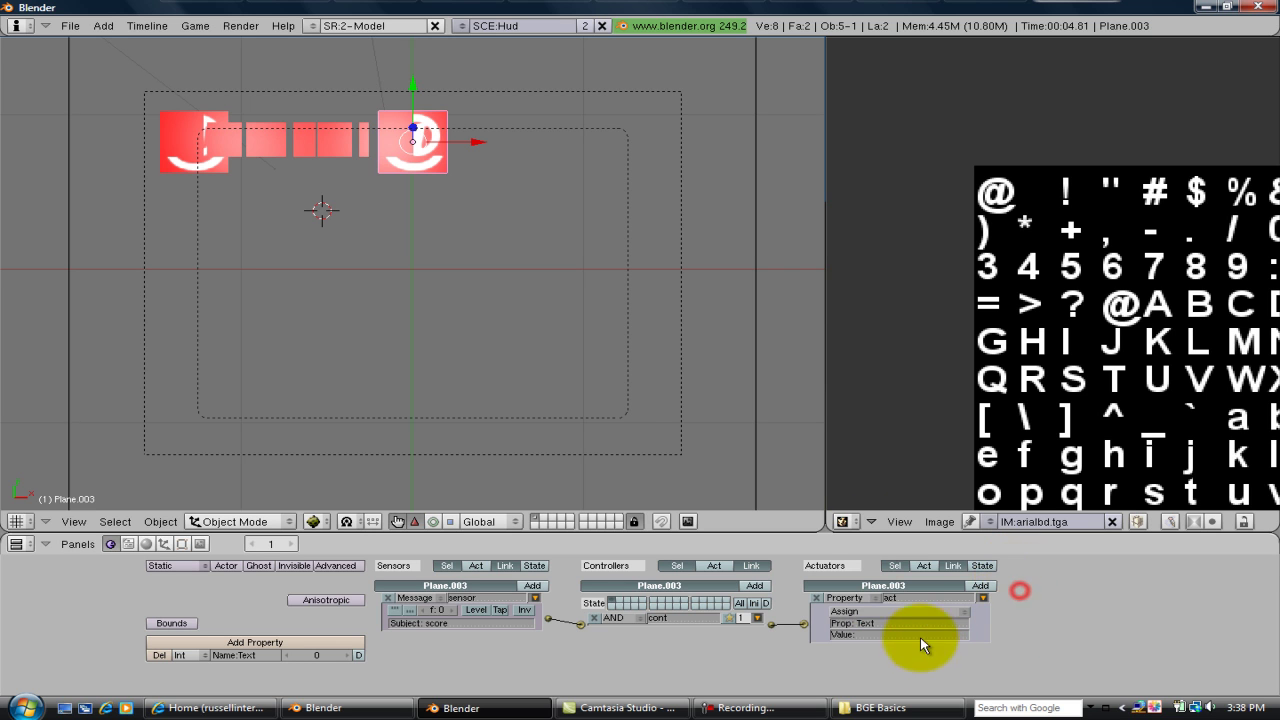
click(918, 611)
click(843, 590)
click(901, 634)
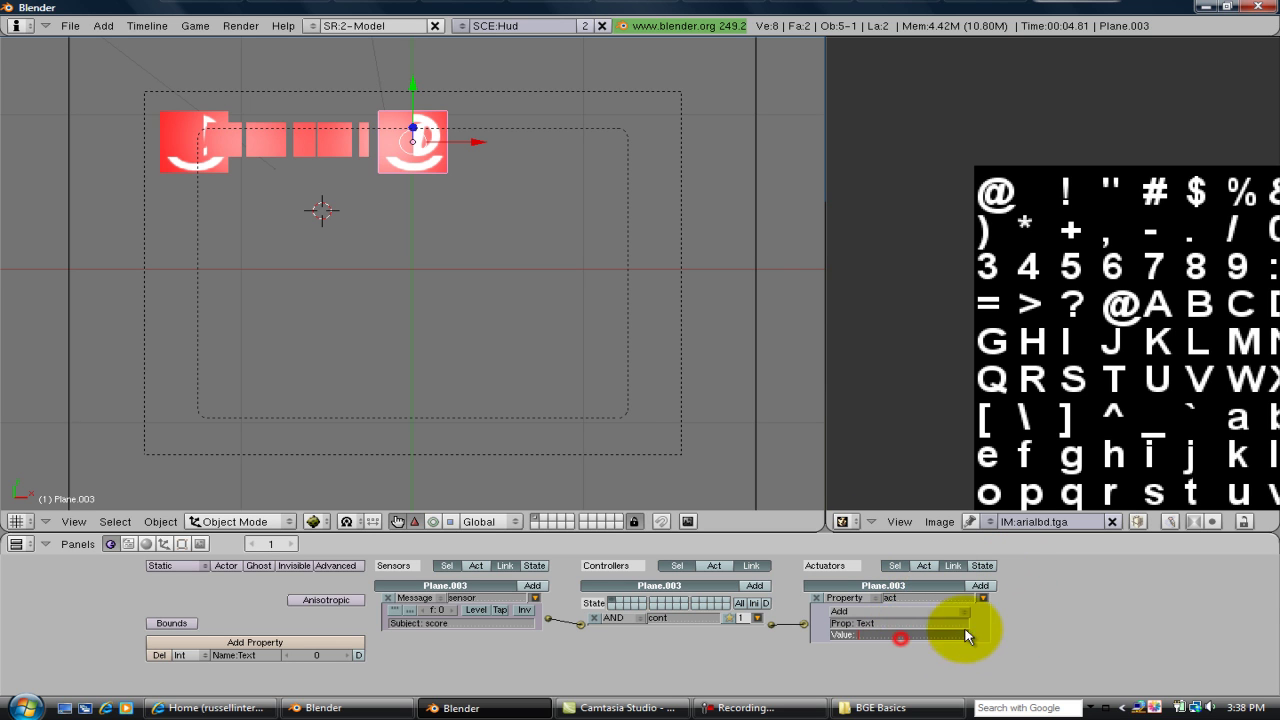
click(1024, 592)
Step: Return to the main scene named Scene
click(461, 25)
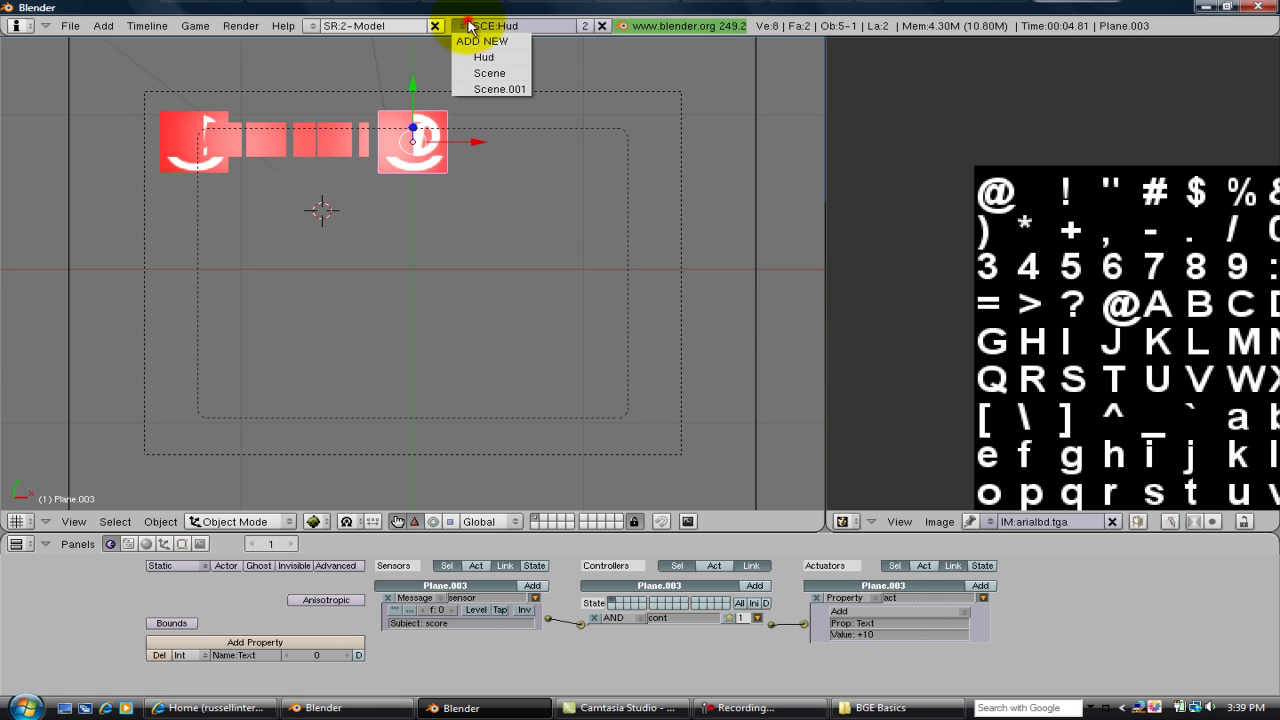
click(463, 74)
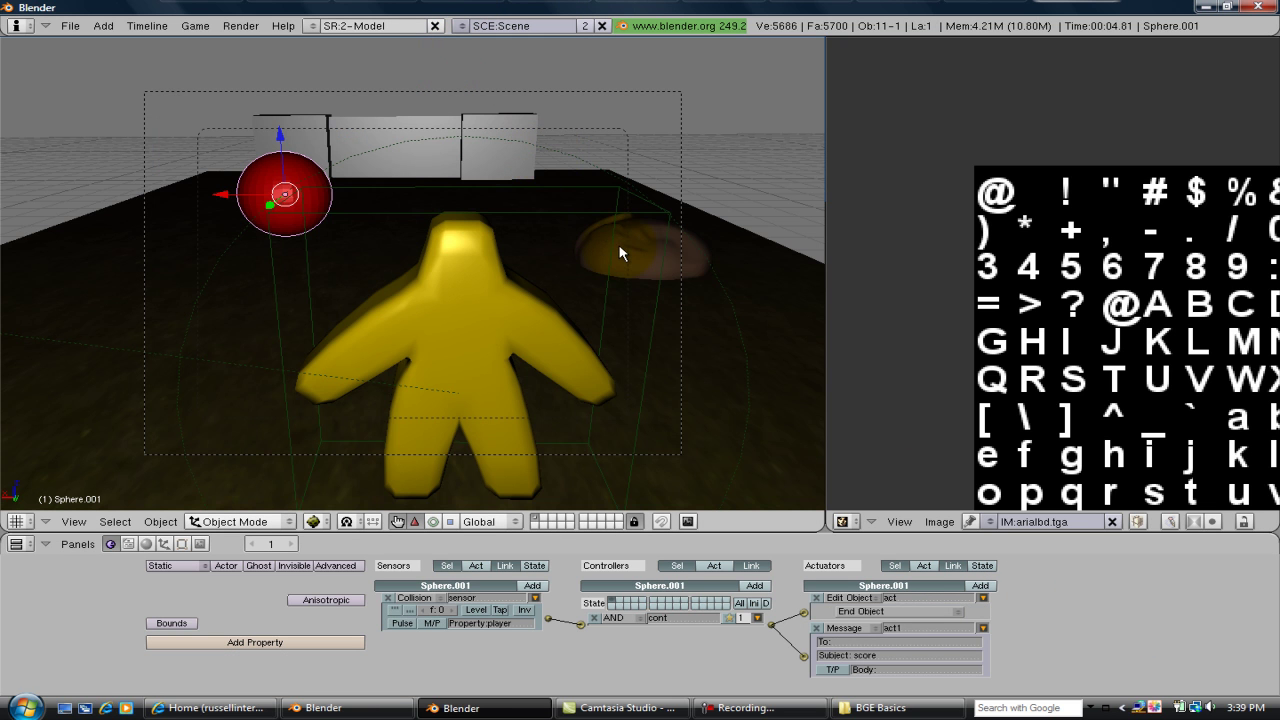
Step: Run the game, steer the player into the red sphere to test the score, and stop the game
key(p)
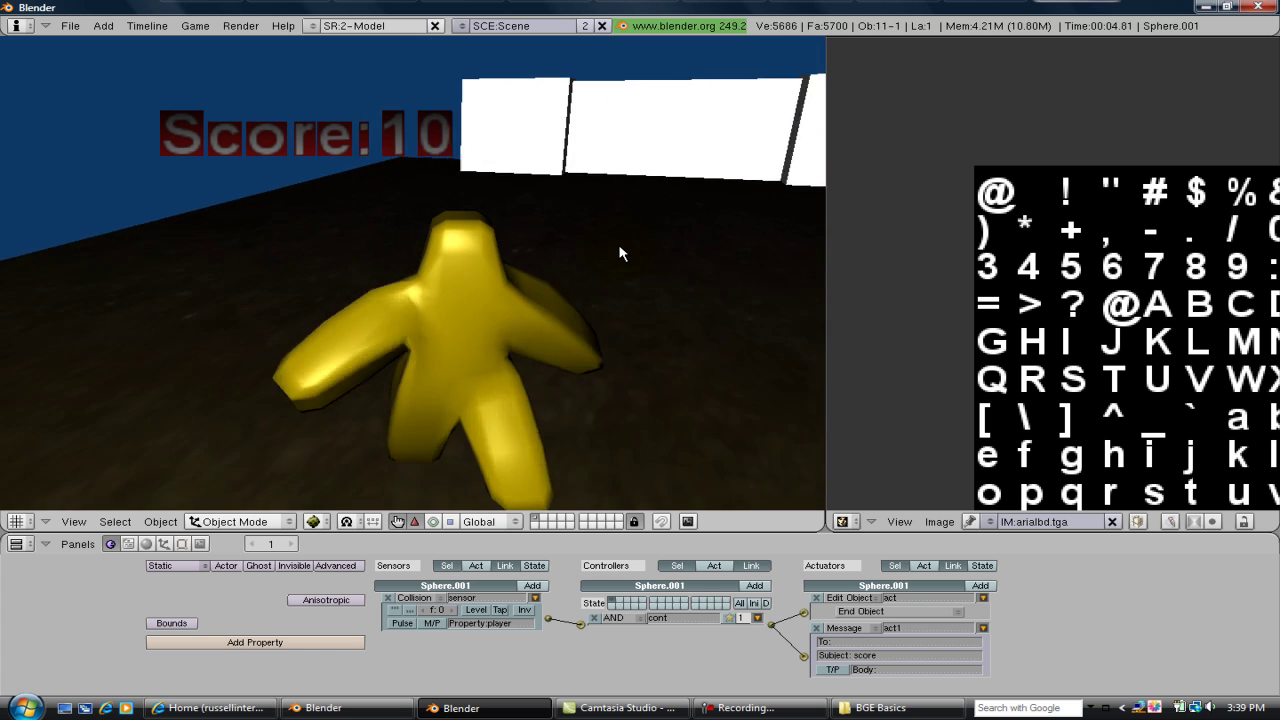
key(Right)
key(Up)
key(Left)
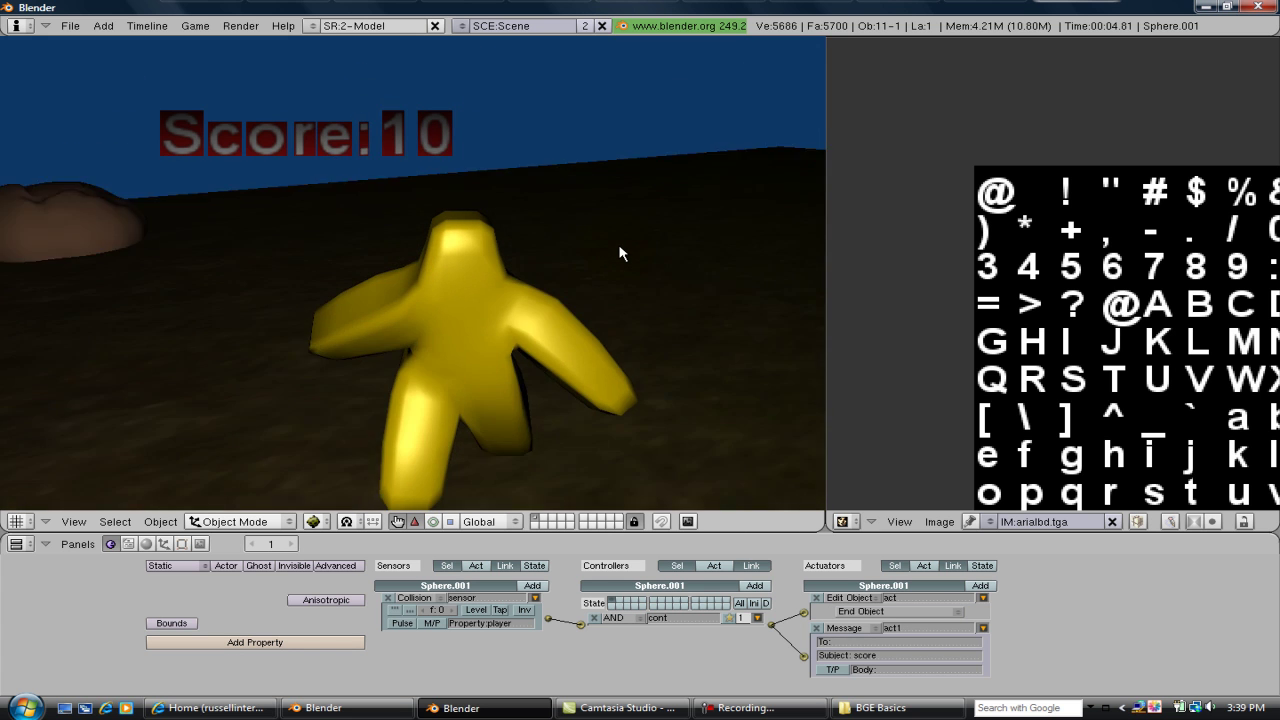
key(Escape)
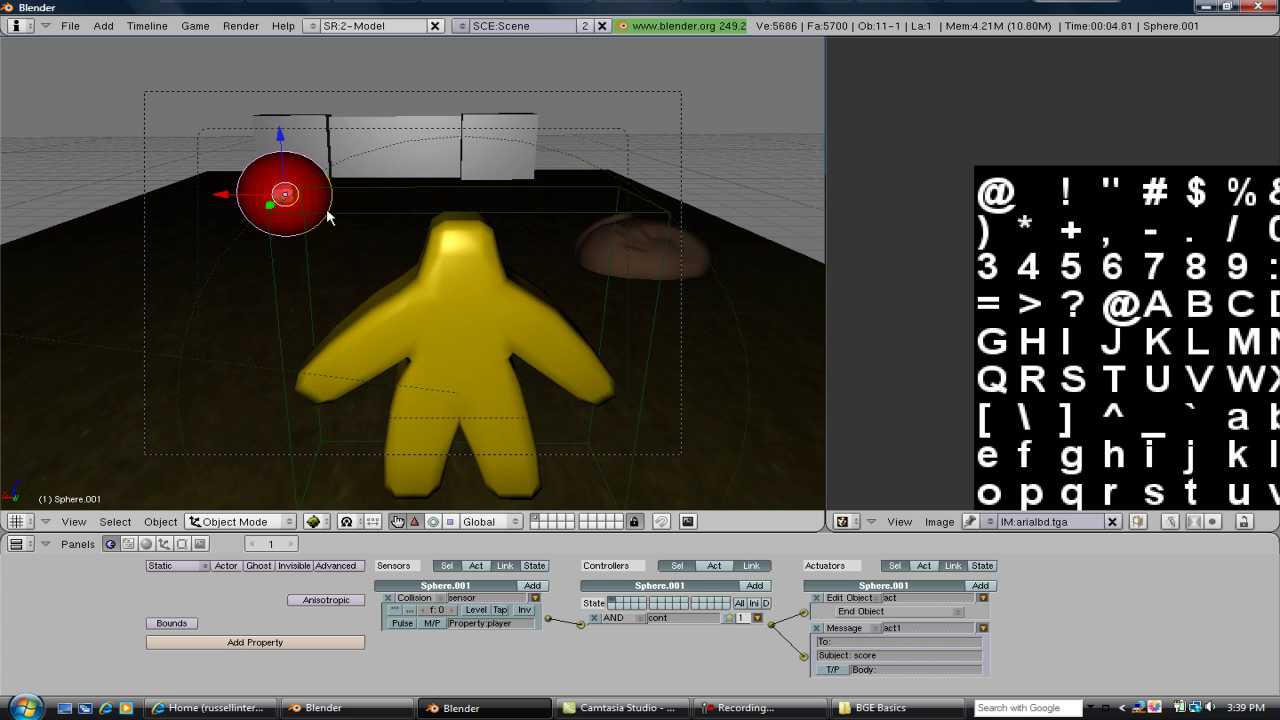
Step: Duplicate the red sphere twice, placing one copy across from the original and the other between them, moved farther back along global Y
key(shift+d)
click(603, 192)
key(shift+d)
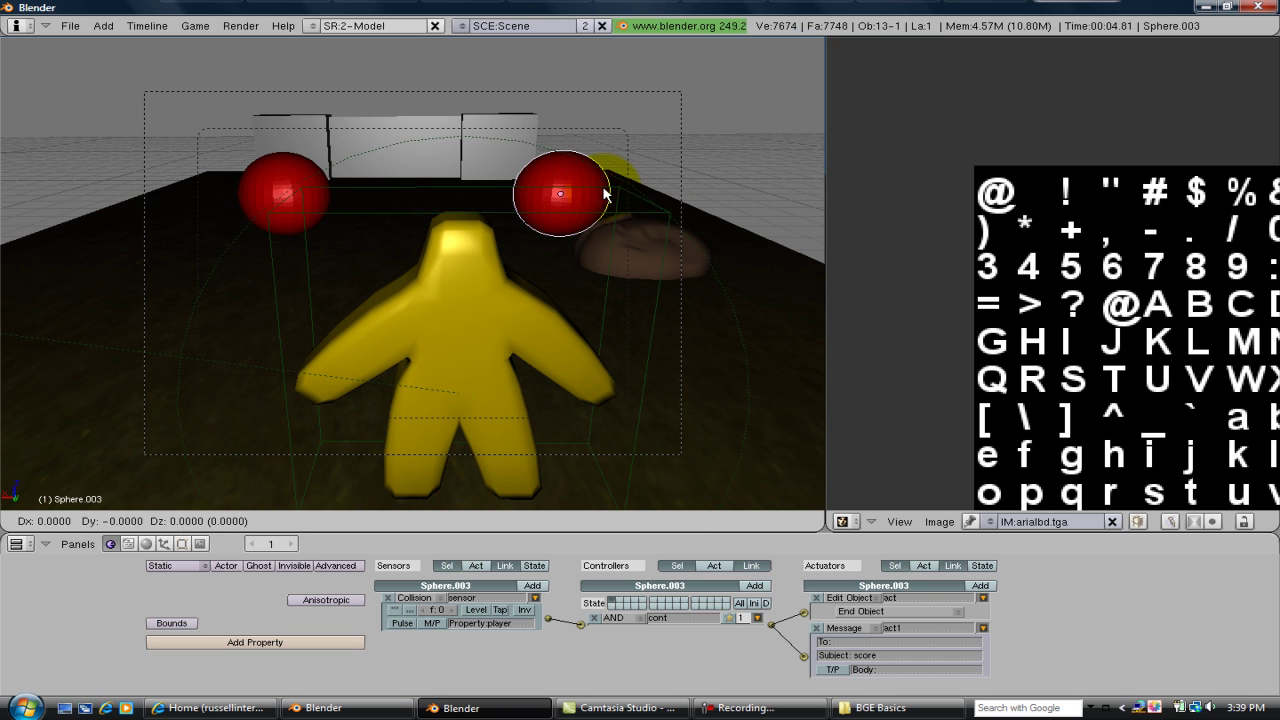
click(470, 208)
key(g)
key(y)
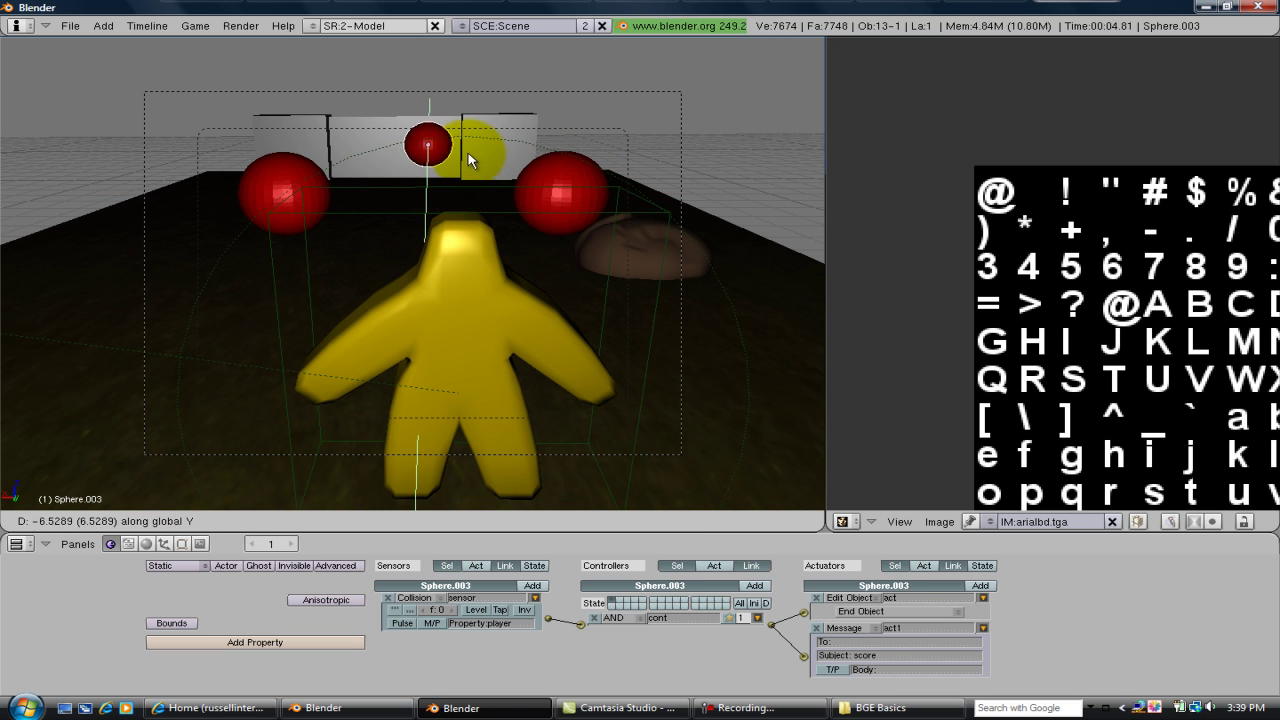
click(462, 168)
Step: Run the game again and steer the player through all three red spheres to test the score counting
scroll(447, 245, up, 2)
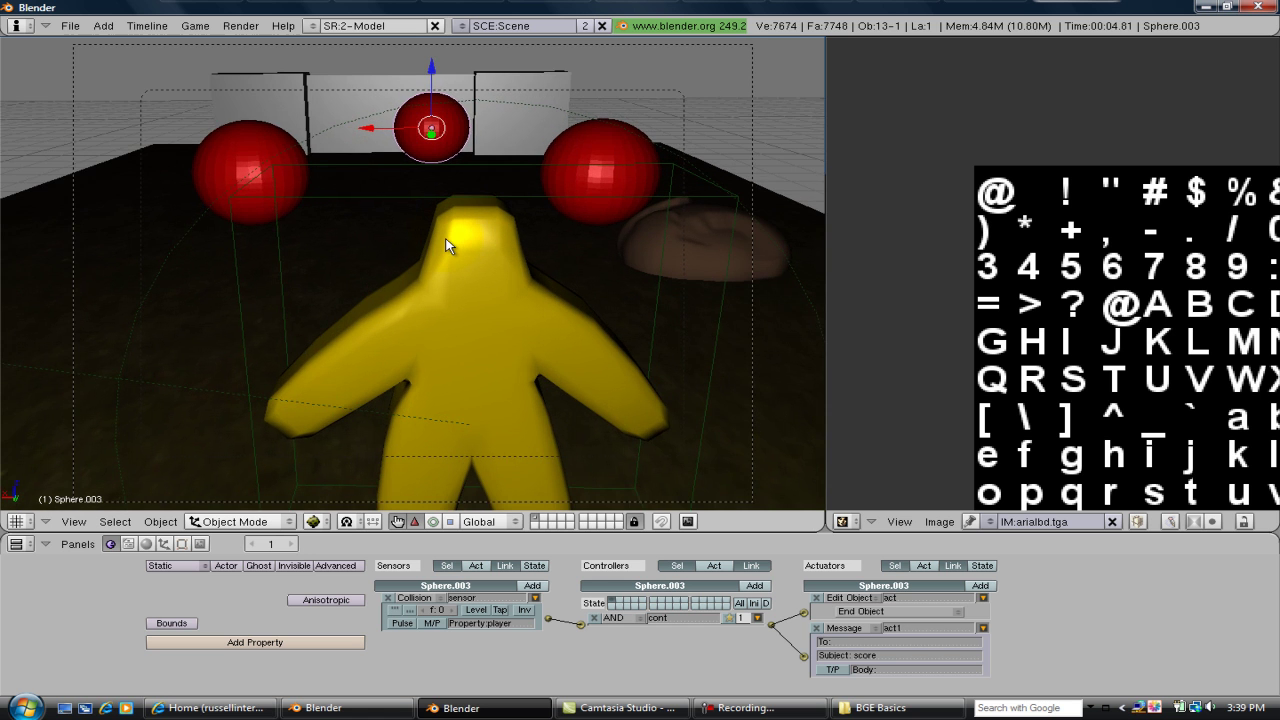
key(p)
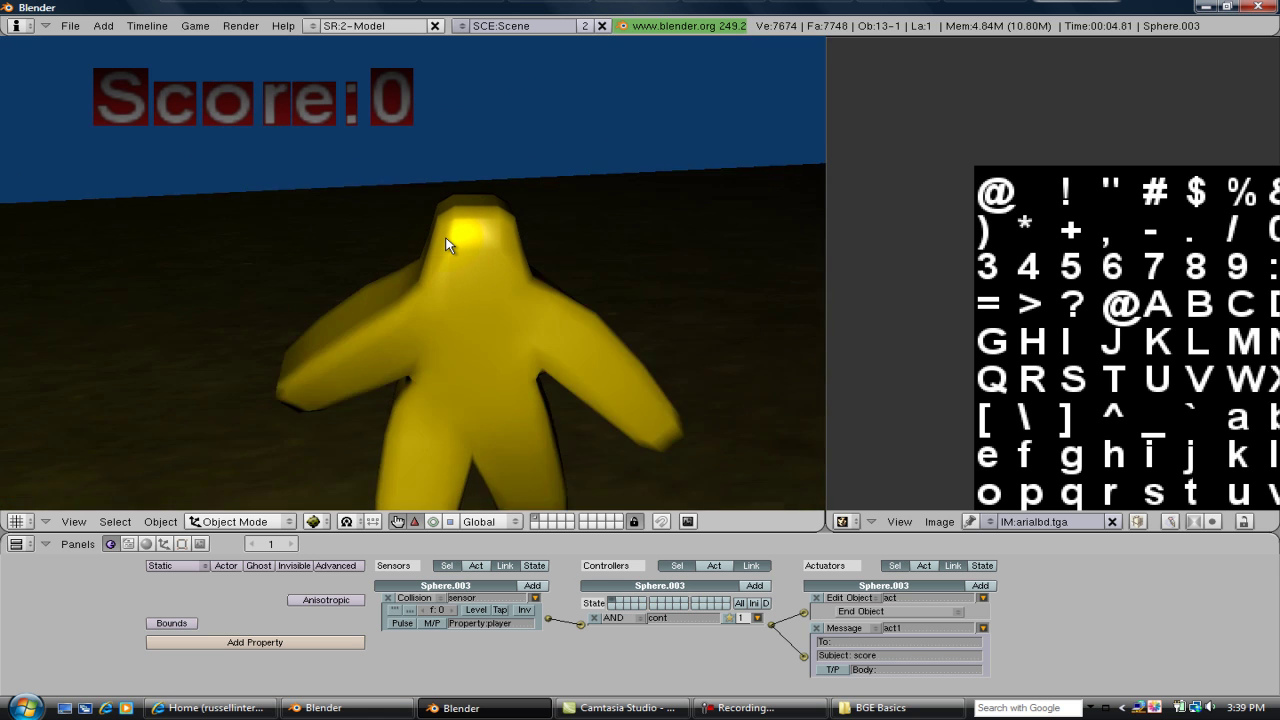
key(Up)
key(Left)
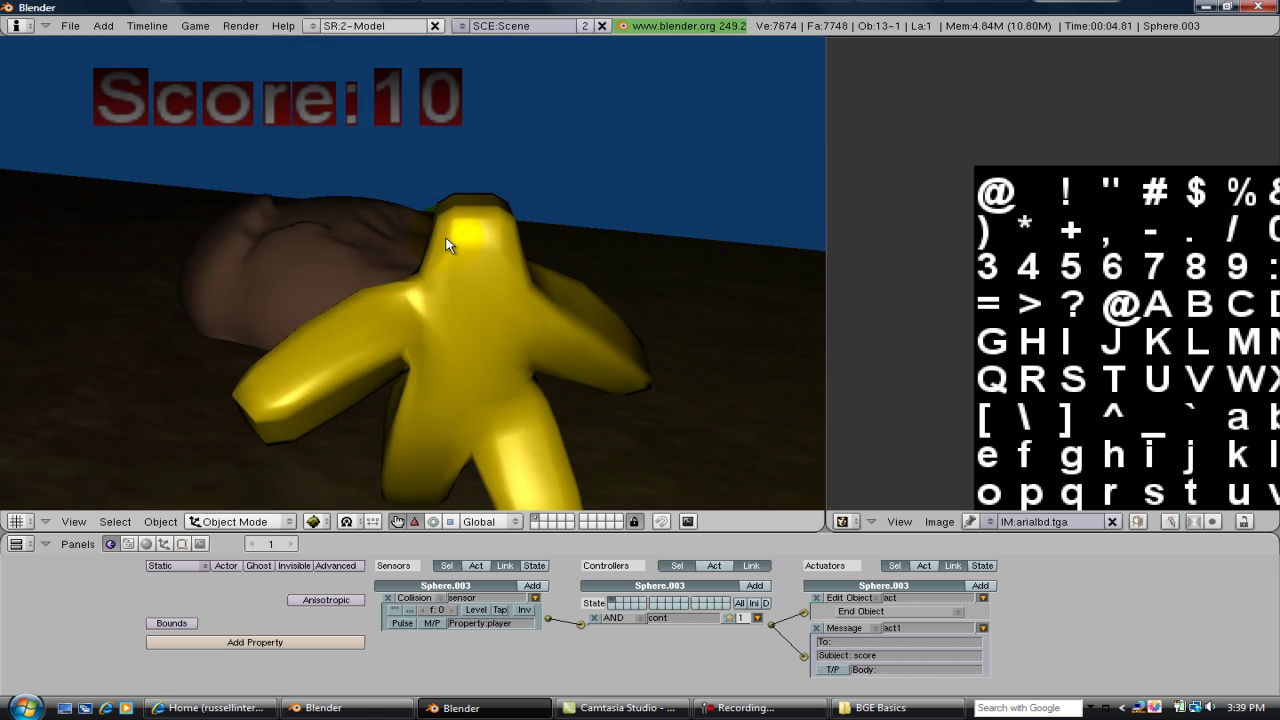
key(Up)
key(Left)
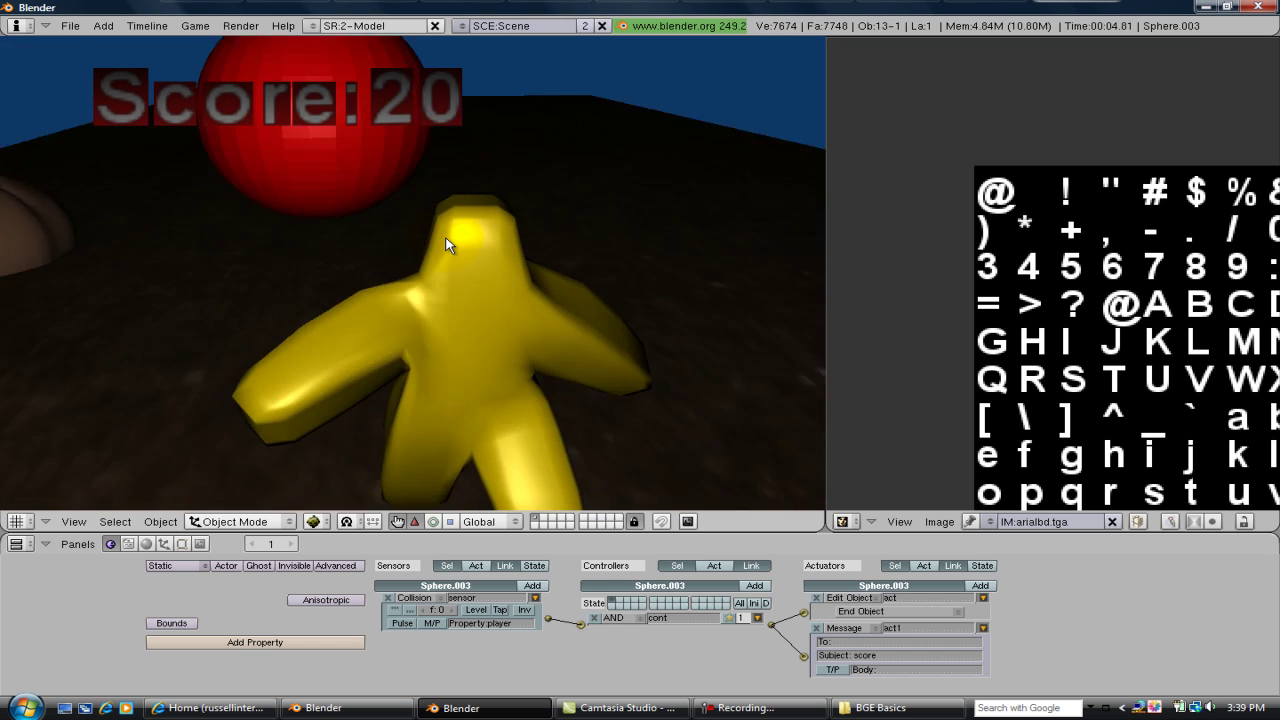
key(Right)
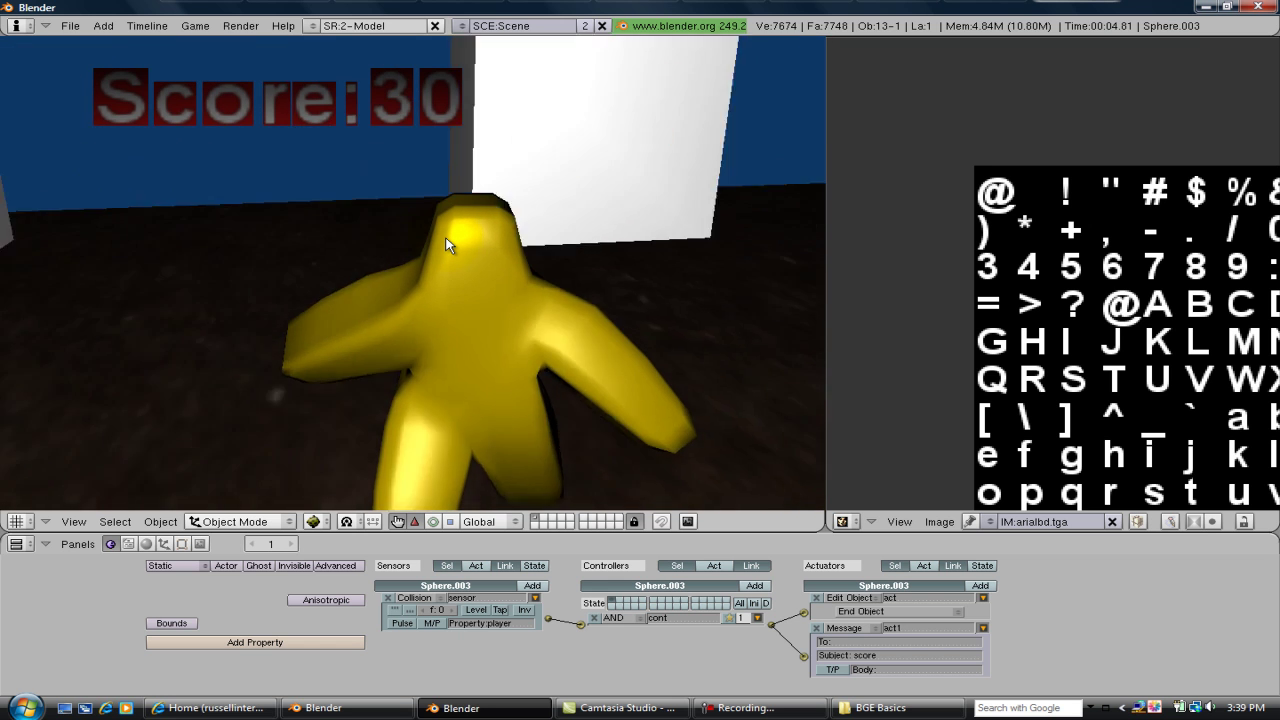